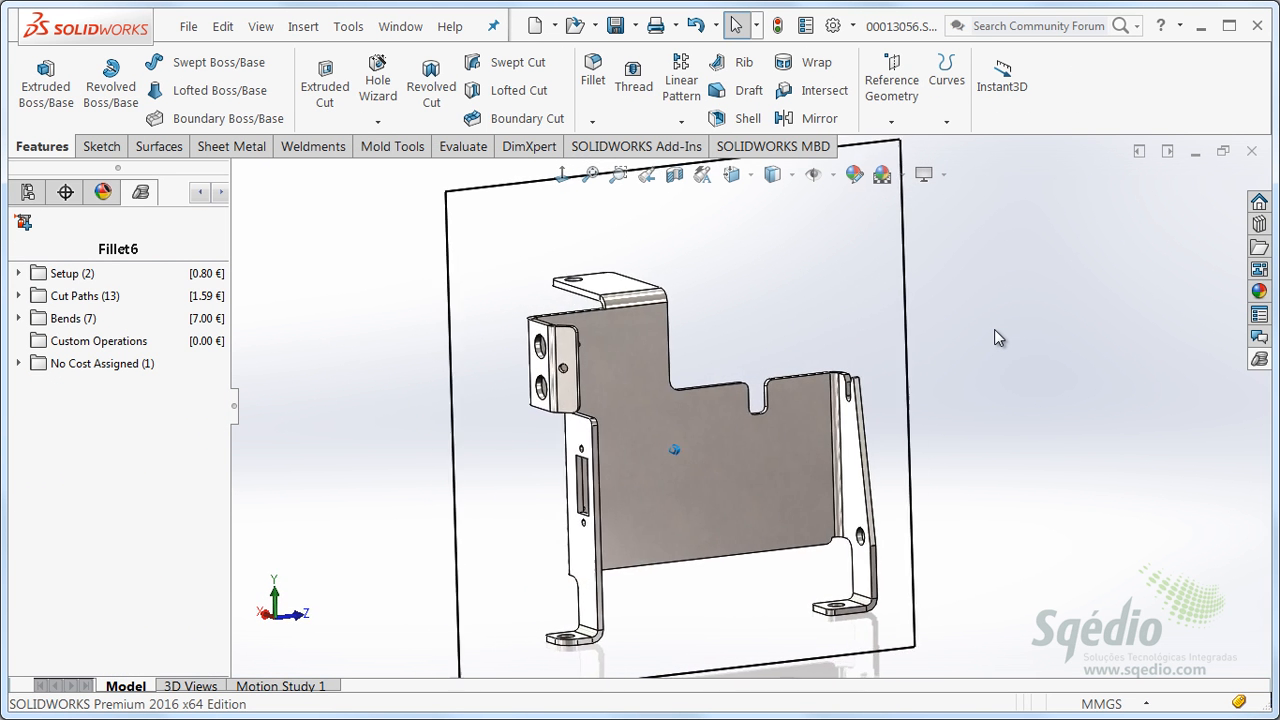
Base the part's costing on sheet size stock instead of material weight in the Blank Size settings and update the cost estimate.
{"action": "left_click", "coordinate": [1258, 360]}
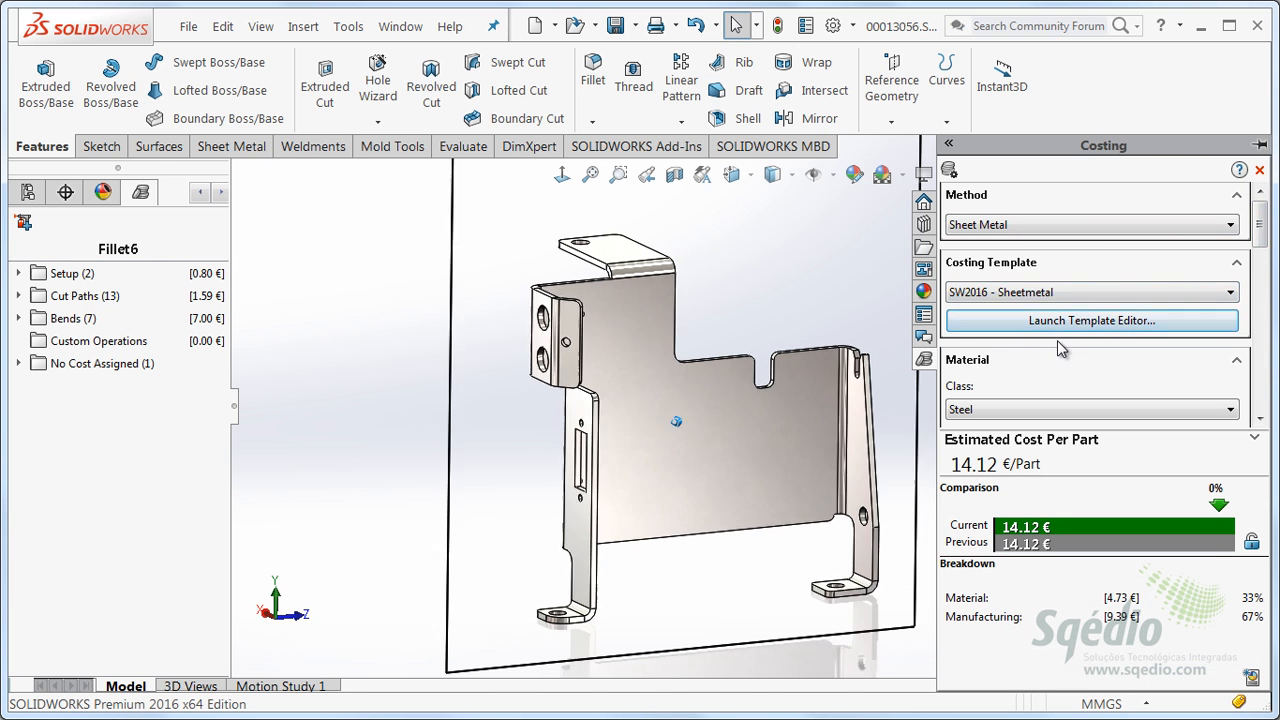
{"action": "left_click_drag", "start_coordinate": [1262, 243], "coordinate": [1268, 338]}
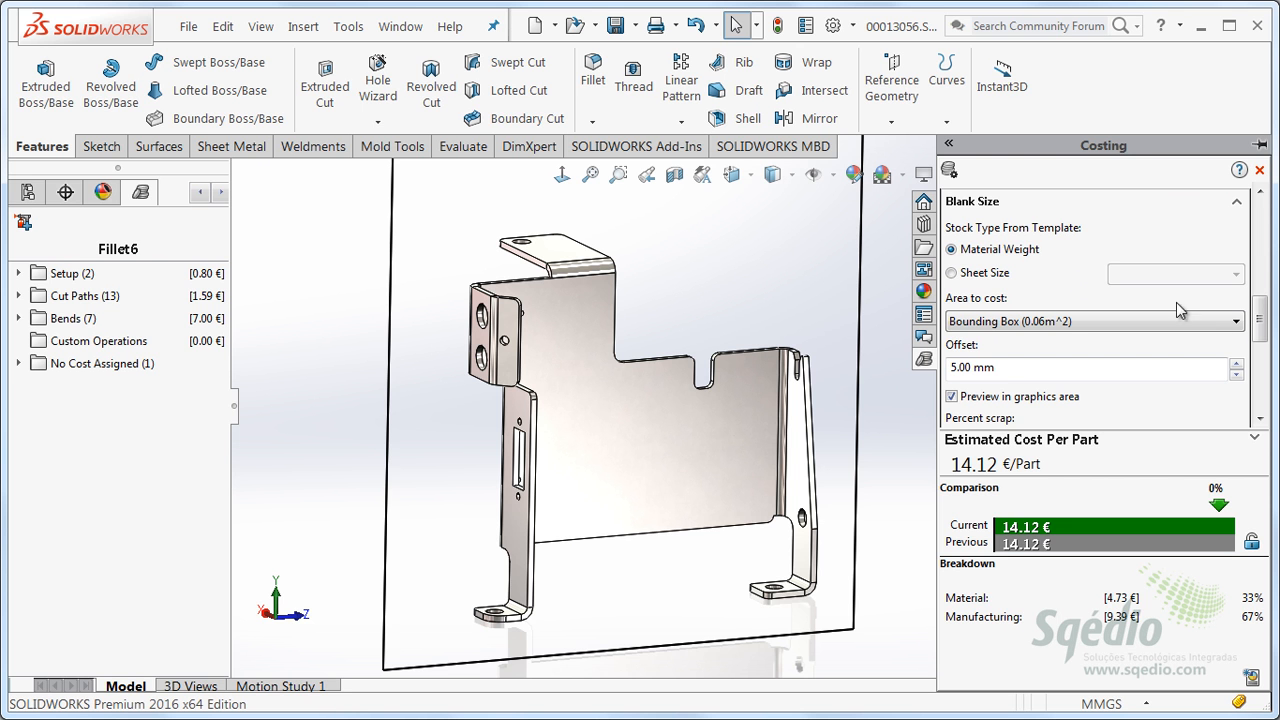
{"action": "mouse_move", "coordinate": [1259, 318]}
{"action": "left_mouse_down"}
{"action": "mouse_move", "coordinate": [1259, 340]}
{"action": "mouse_move", "coordinate": [1258, 304]}
{"action": "mouse_move", "coordinate": [1258, 319]}
{"action": "left_mouse_up"}
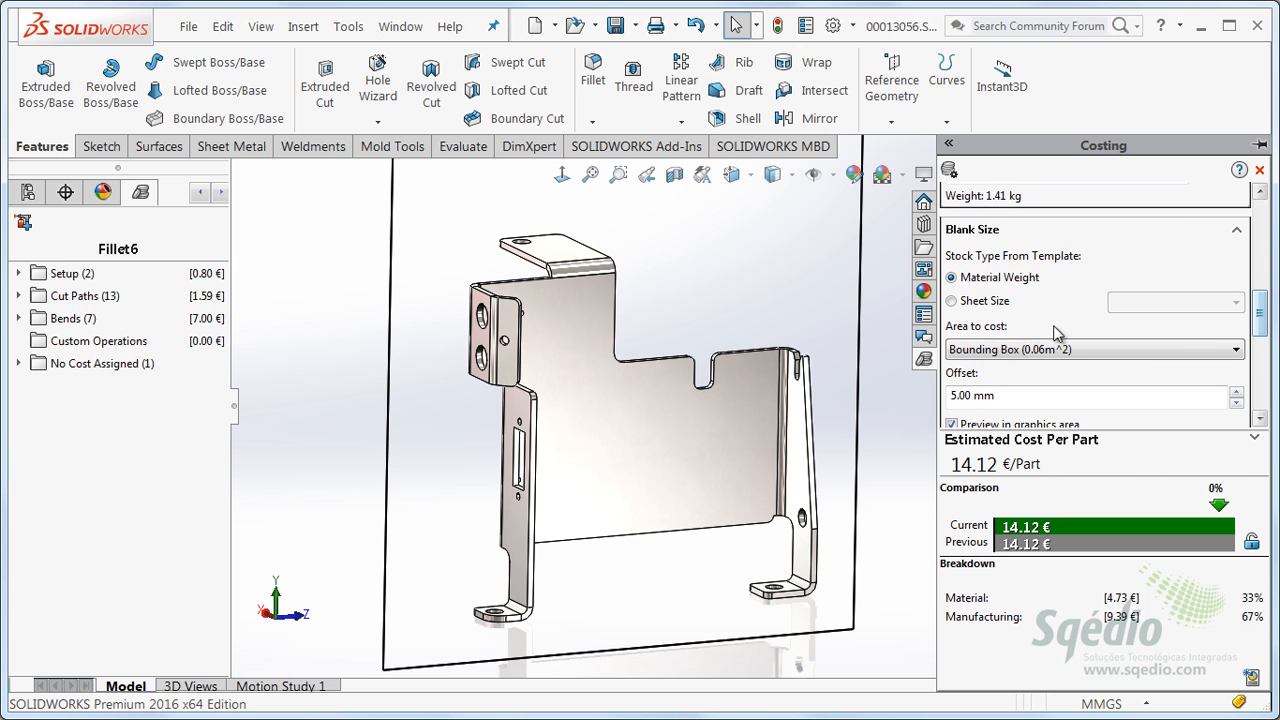
{"action": "left_click", "coordinate": [982, 301]}
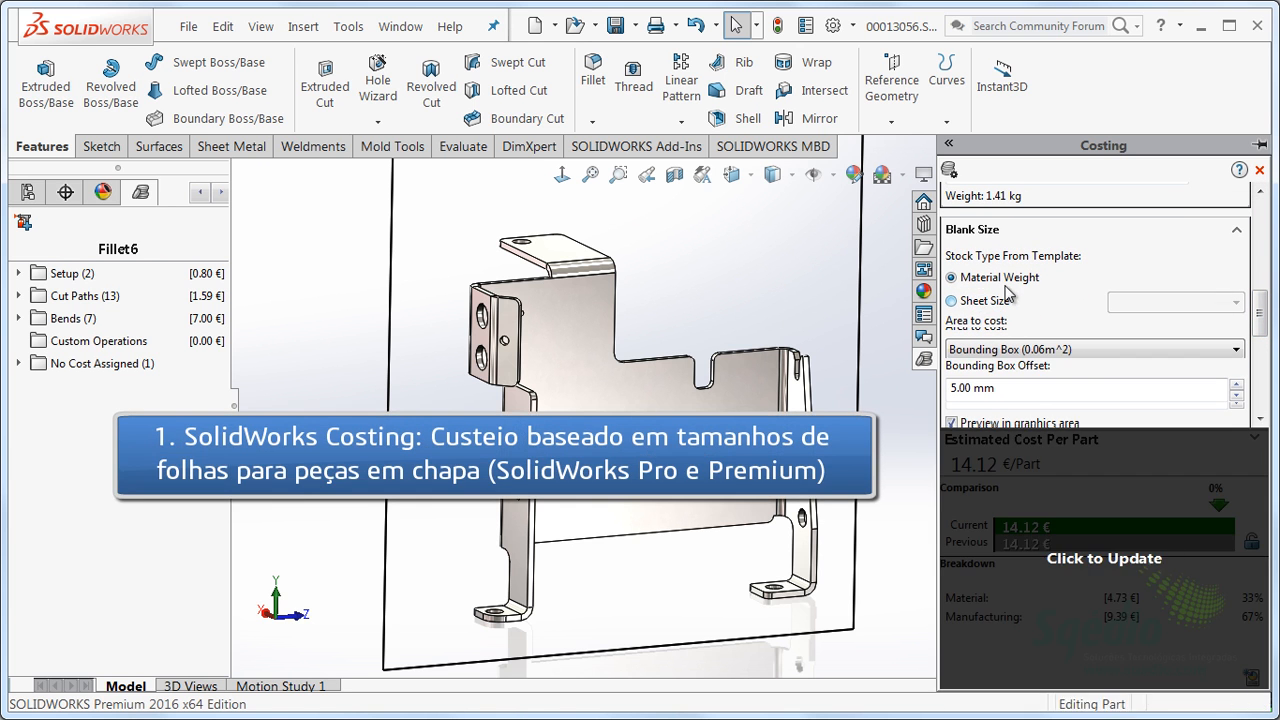
{"action": "left_click", "coordinate": [1015, 490]}
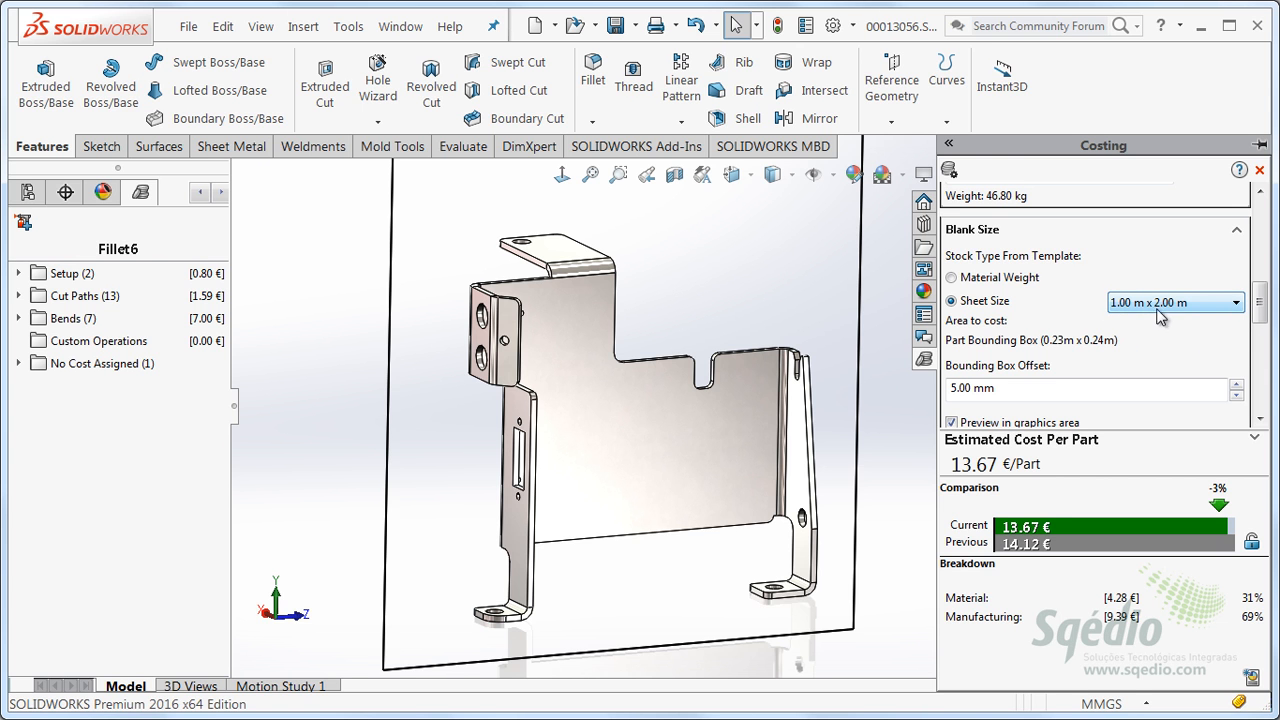
Expand the cut paths, highlight Cut Path 1 on the model and inspect the bounding box offset setting.
{"action": "scroll", "coordinate": [1262, 300], "scroll_direction": "down", "scroll_amount": 2}
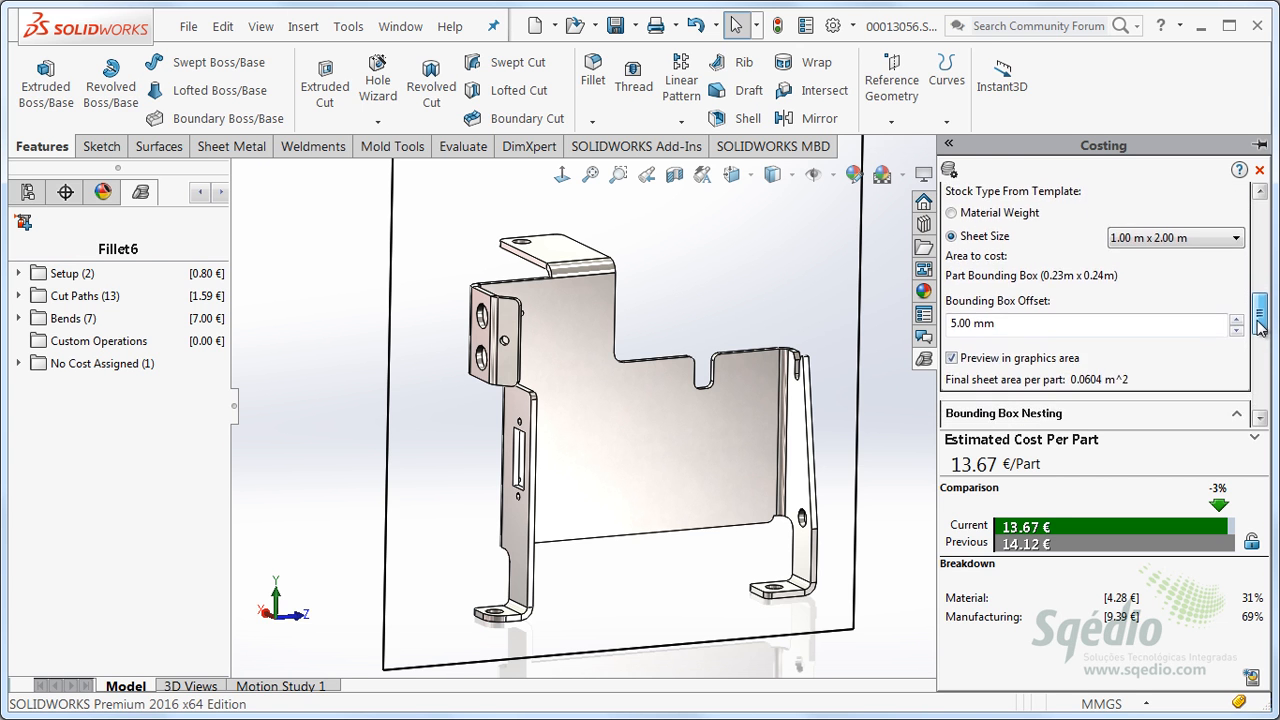
{"action": "left_click", "coordinate": [18, 296]}
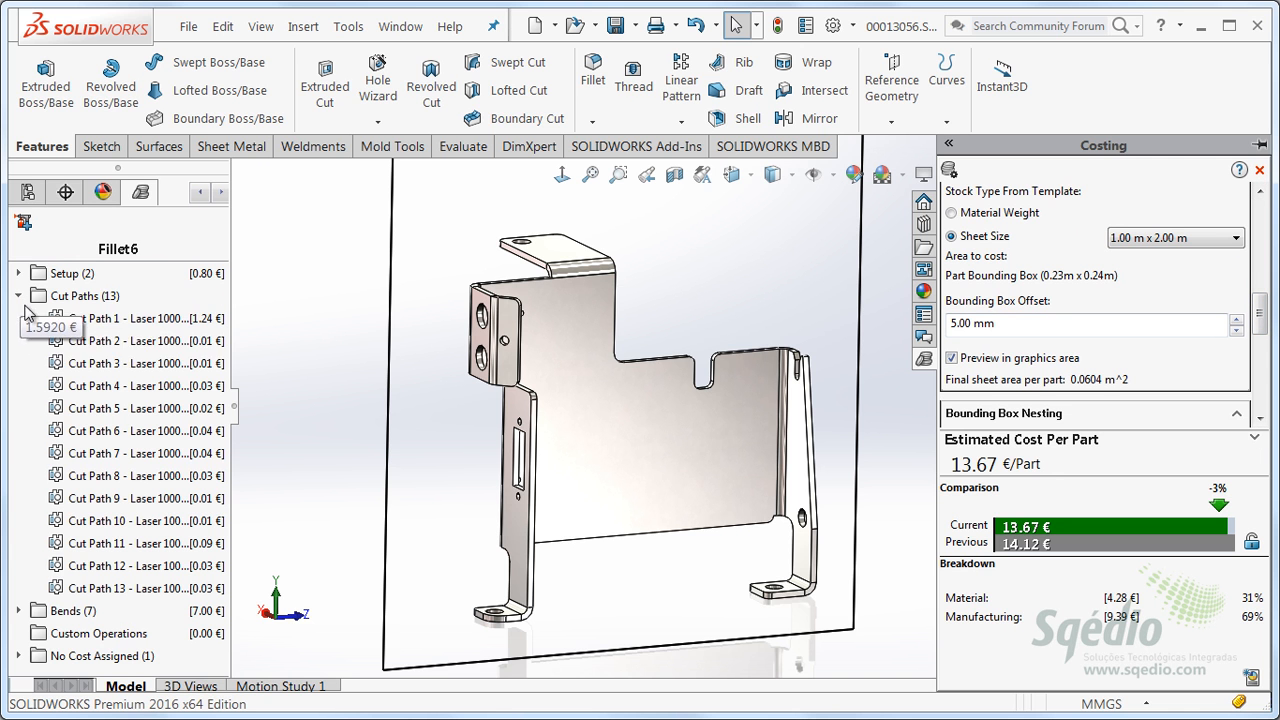
{"action": "left_click", "coordinate": [98, 320]}
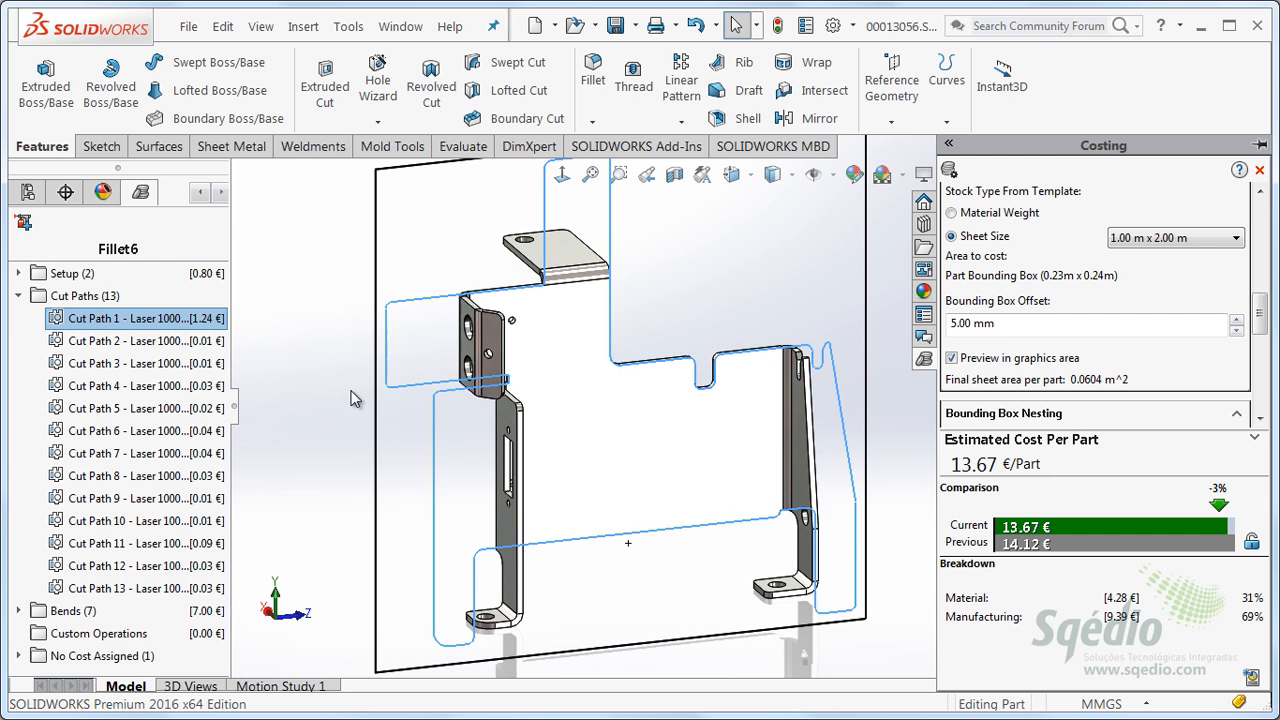
{"action": "left_click_drag", "start_coordinate": [998, 324], "coordinate": [948, 328]}
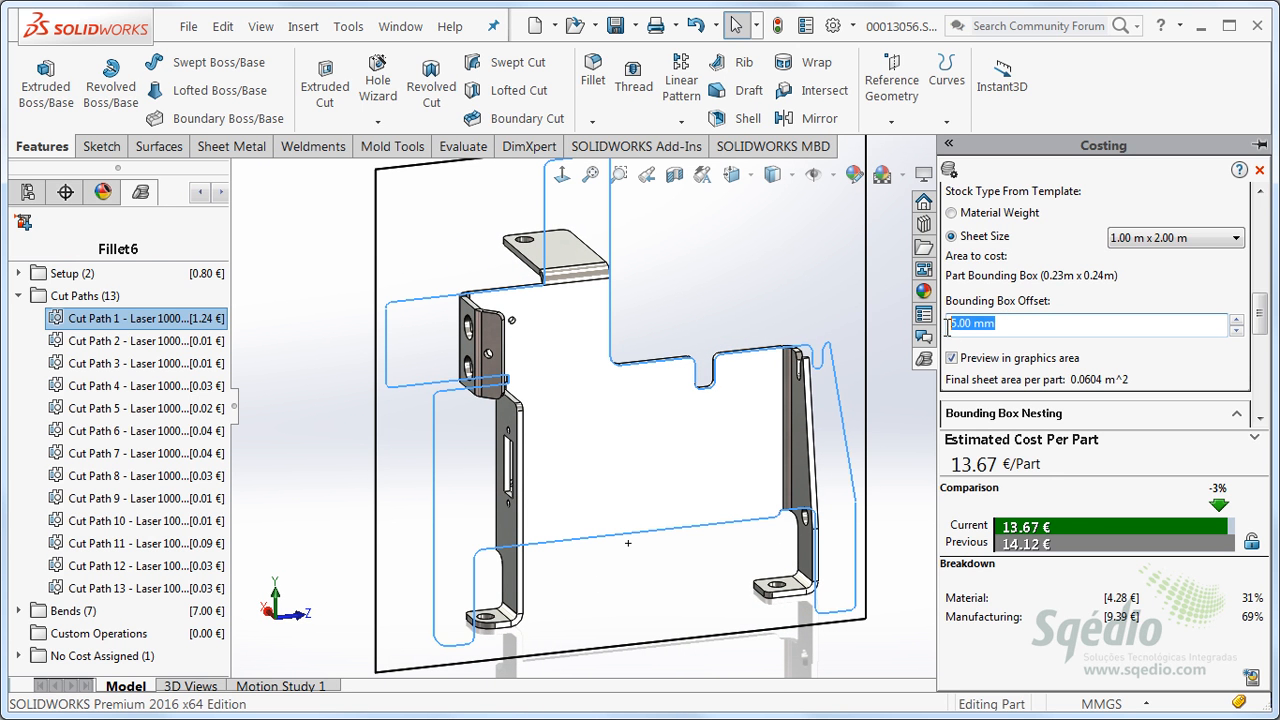
{"action": "left_click", "coordinate": [1018, 328]}
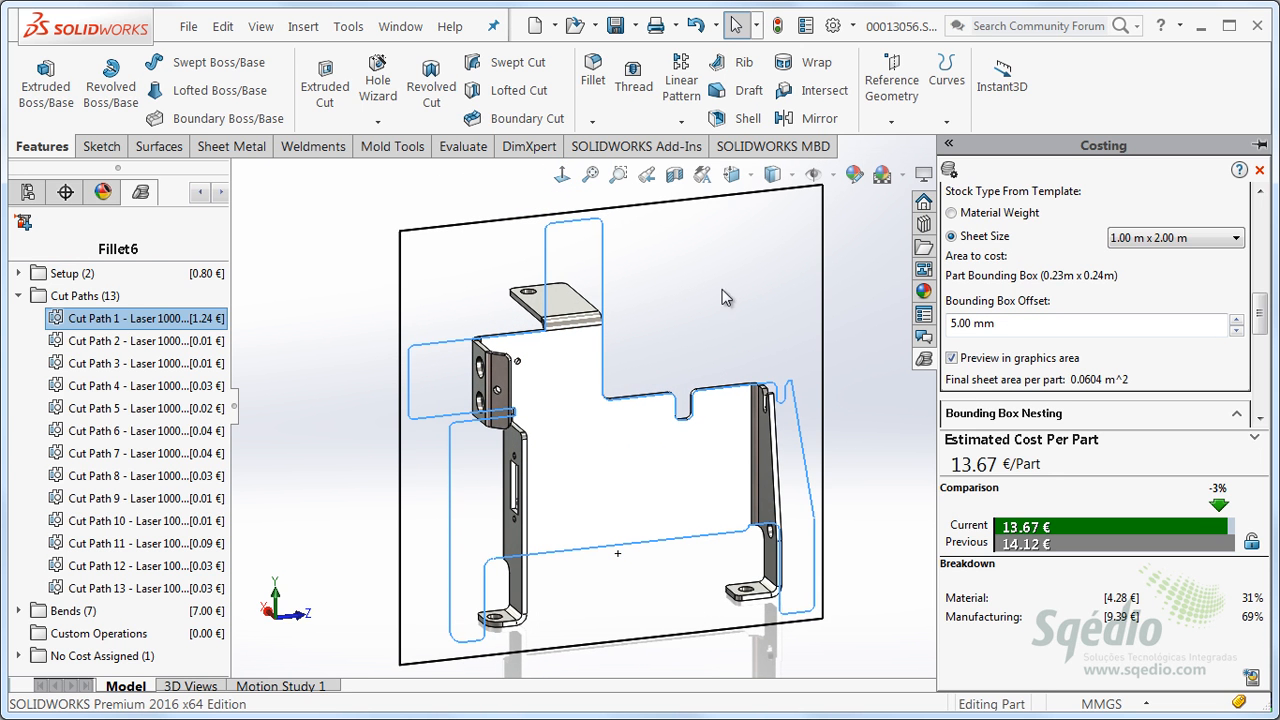
Review the bounding box nesting figures, the total number of parts and the lot size in the costing settings.
{"action": "scroll", "coordinate": [1262, 338], "scroll_direction": "down", "scroll_amount": 3}
{"action": "scroll", "coordinate": [1262, 338], "scroll_direction": "down", "scroll_amount": 3}
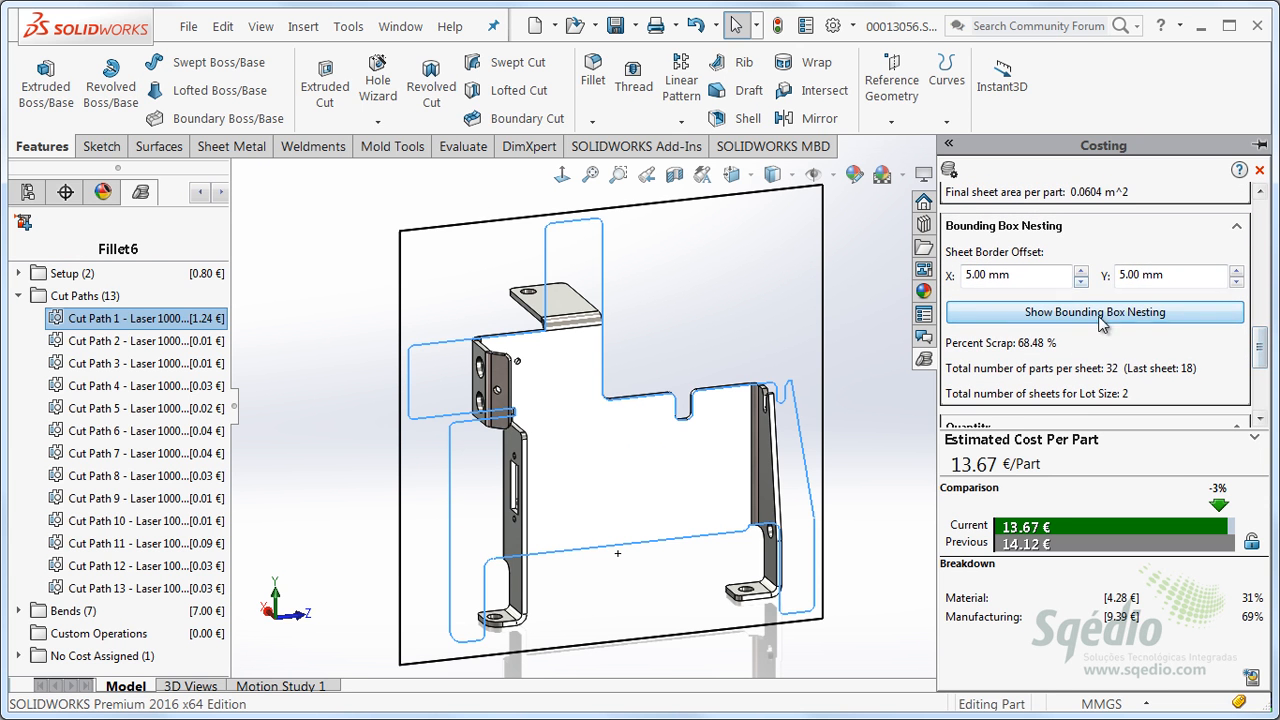
{"action": "scroll", "coordinate": [1262, 350], "scroll_direction": "down", "scroll_amount": 1}
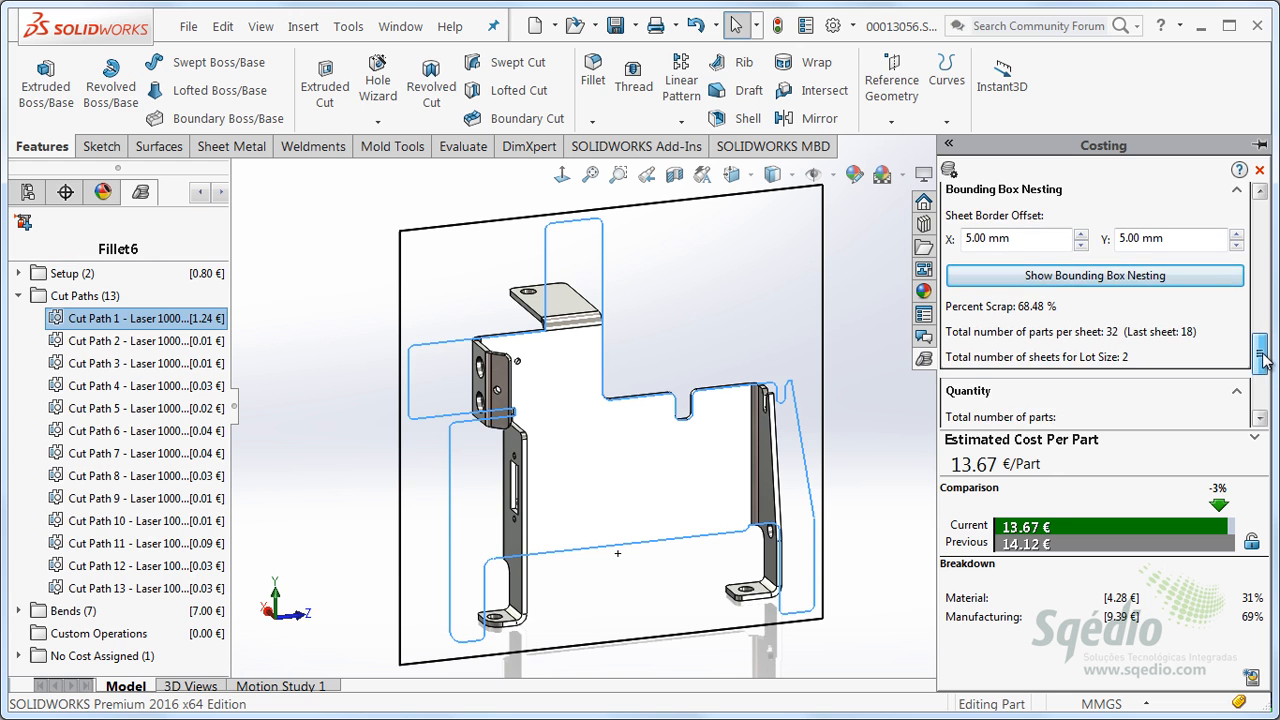
{"action": "scroll", "coordinate": [1262, 362], "scroll_direction": "down", "scroll_amount": 1}
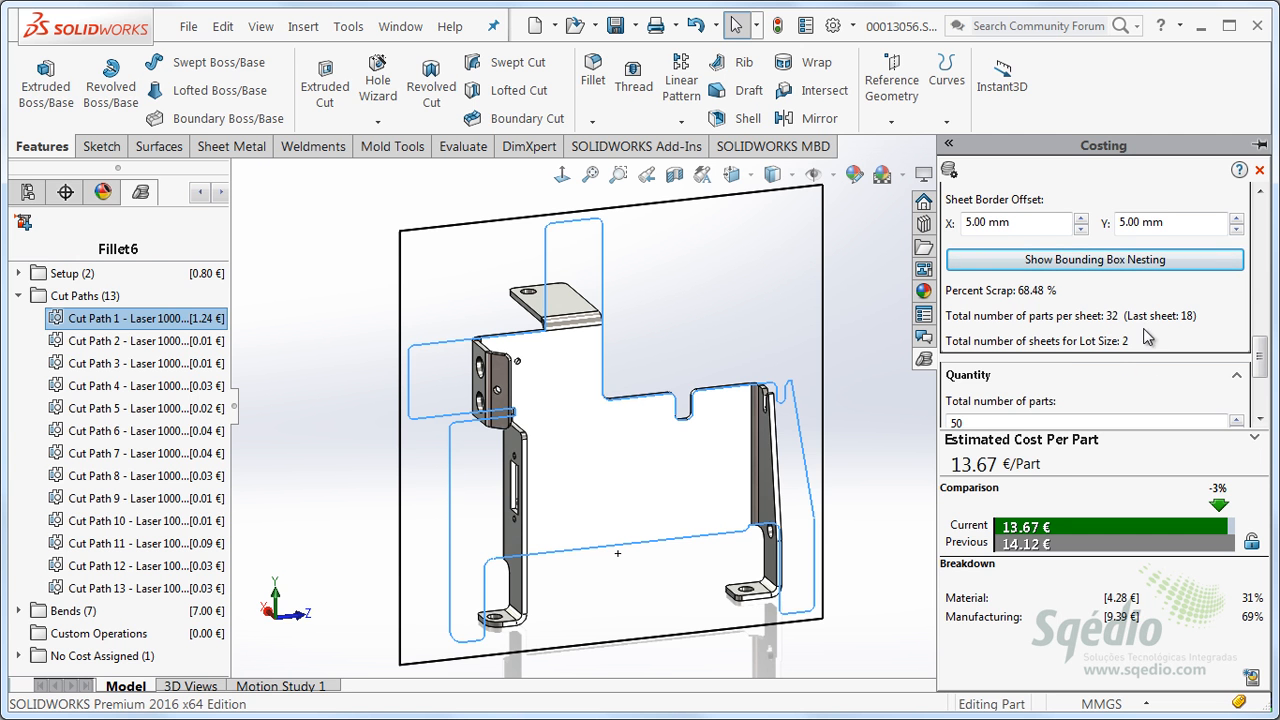
{"action": "left_click_drag", "start_coordinate": [1258, 366], "coordinate": [1262, 398]}
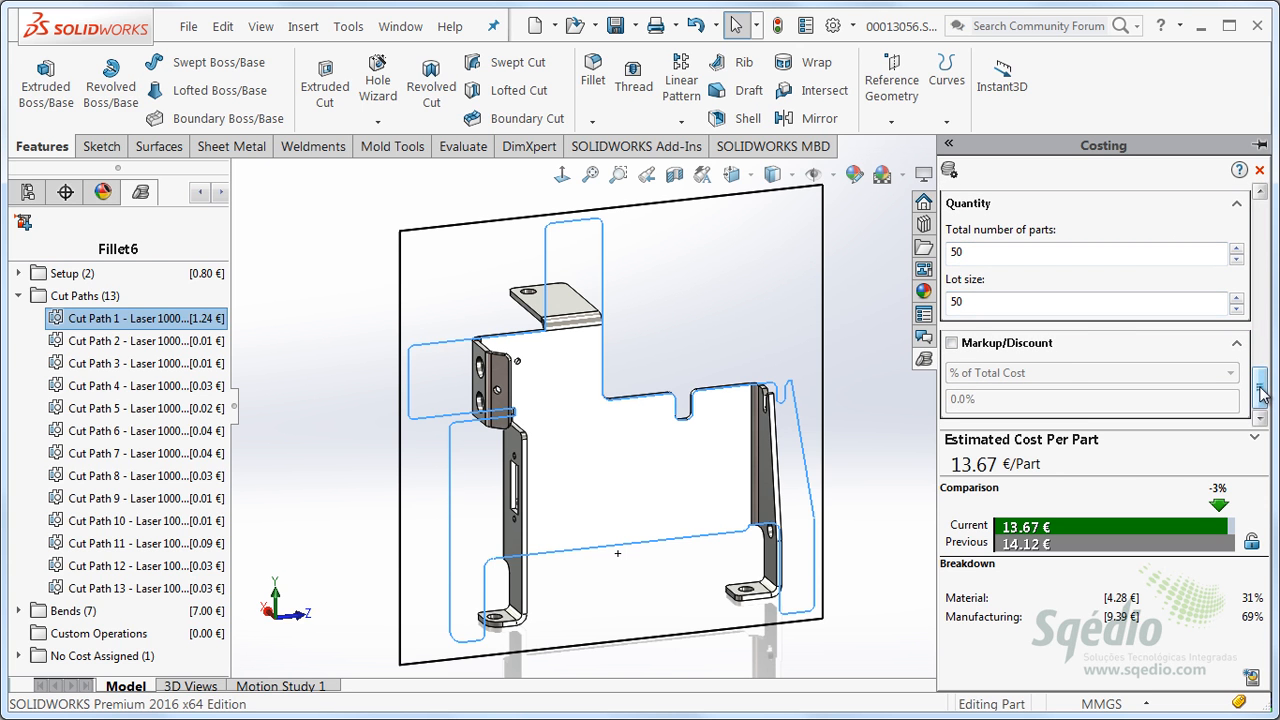
Set the blank's sheet size to 1.50 m x 3.00 m.
{"action": "left_click_drag", "start_coordinate": [1264, 390], "coordinate": [1267, 306]}
{"action": "left_click", "coordinate": [1237, 276]}
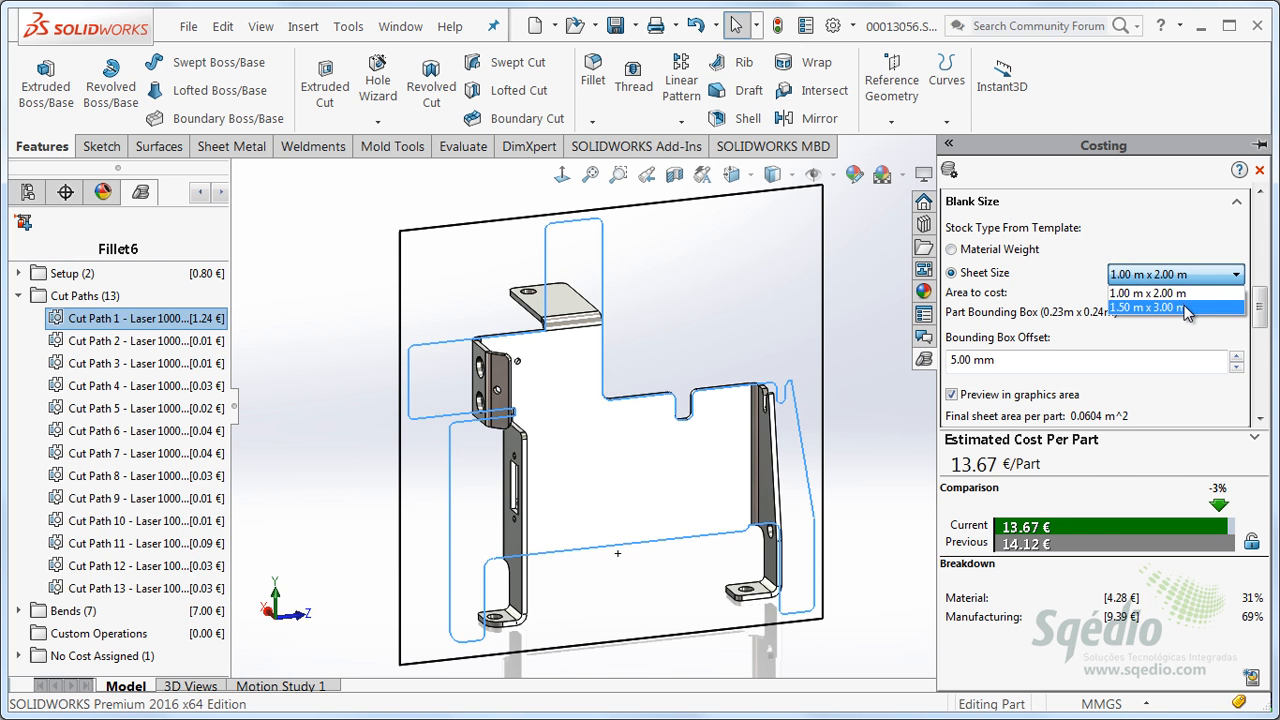
{"action": "left_click", "coordinate": [1187, 309]}
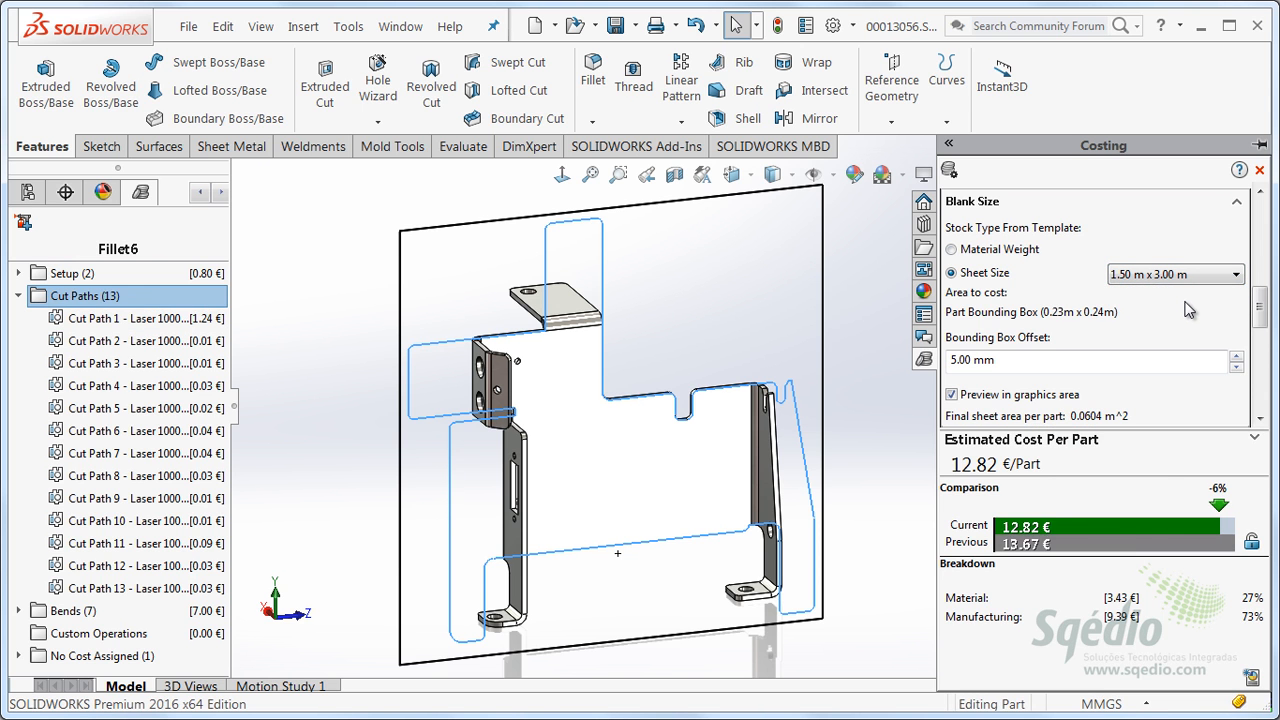
Check the scrap percentage, parts per sheet and cost comparison for the larger sheet size.
{"action": "scroll", "coordinate": [1260, 325], "scroll_direction": "down", "scroll_amount": 3}
{"action": "left_click_drag", "start_coordinate": [1259, 325], "coordinate": [1258, 366]}
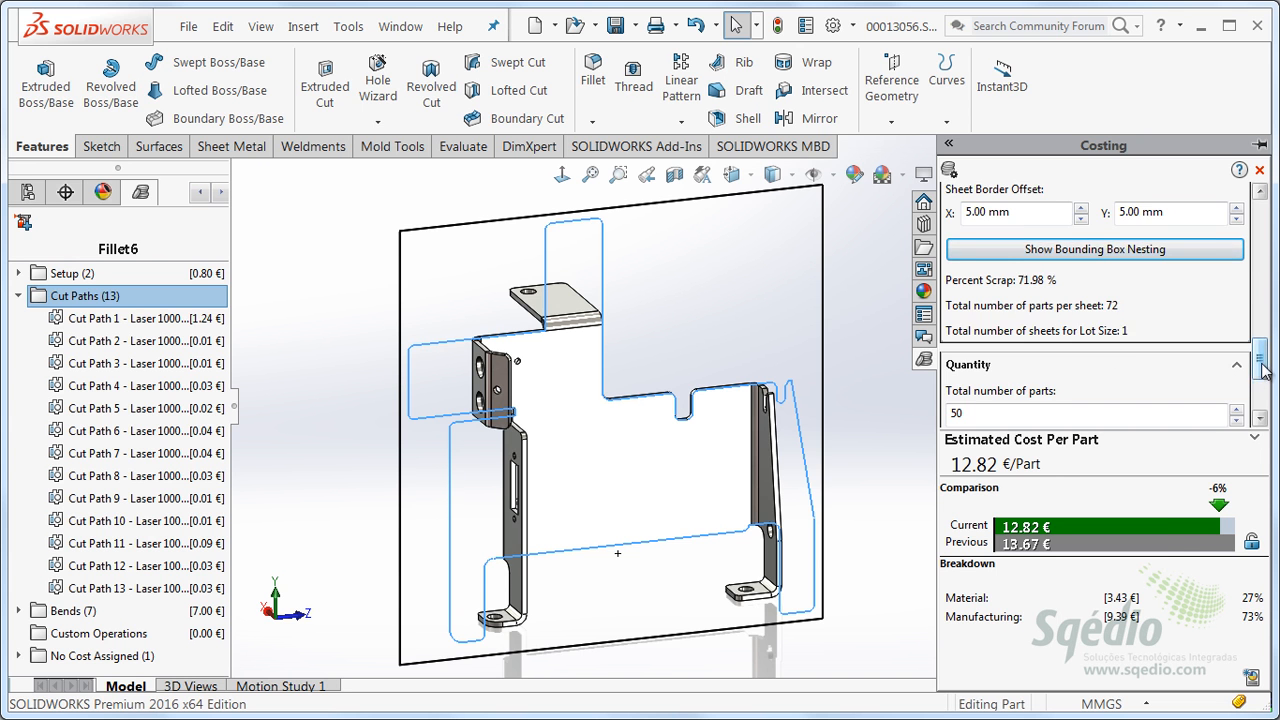
{"action": "scroll", "coordinate": [1264, 368], "scroll_direction": "down", "scroll_amount": 2}
{"action": "scroll", "coordinate": [1262, 368], "scroll_direction": "up", "scroll_amount": 3}
{"action": "scroll", "coordinate": [1262, 368], "scroll_direction": "down", "scroll_amount": 3}
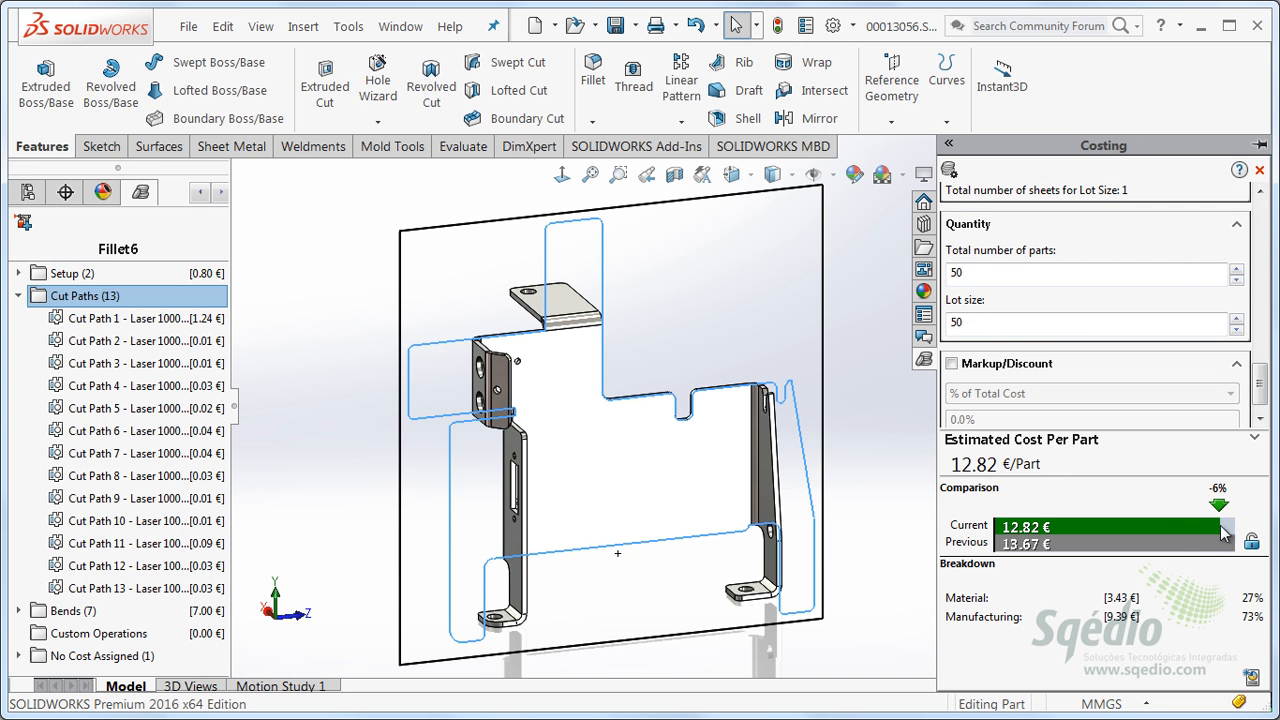
{"action": "scroll", "coordinate": [1262, 388], "scroll_direction": "up", "scroll_amount": 1}
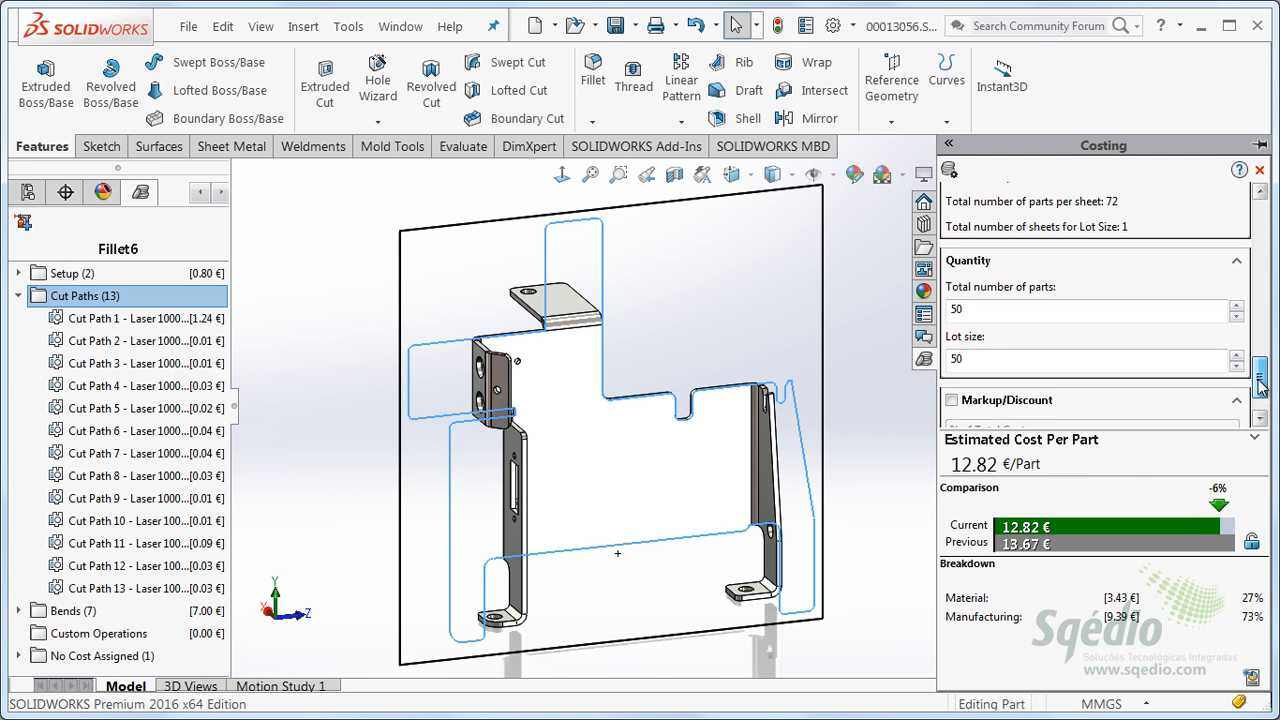
{"action": "scroll", "coordinate": [1262, 388], "scroll_direction": "up", "scroll_amount": 3}
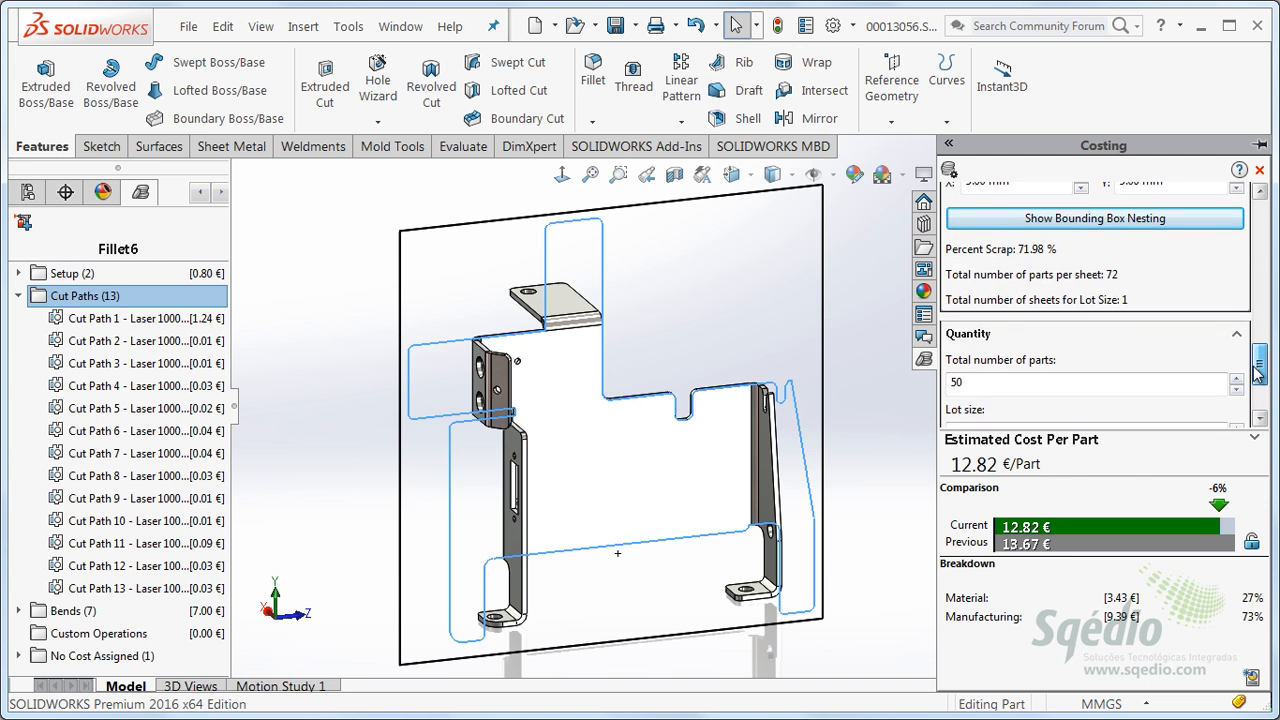
Show the bounding box nesting preview, examine the part layout on the sheet and close the preview.
{"action": "left_click", "coordinate": [1094, 292]}
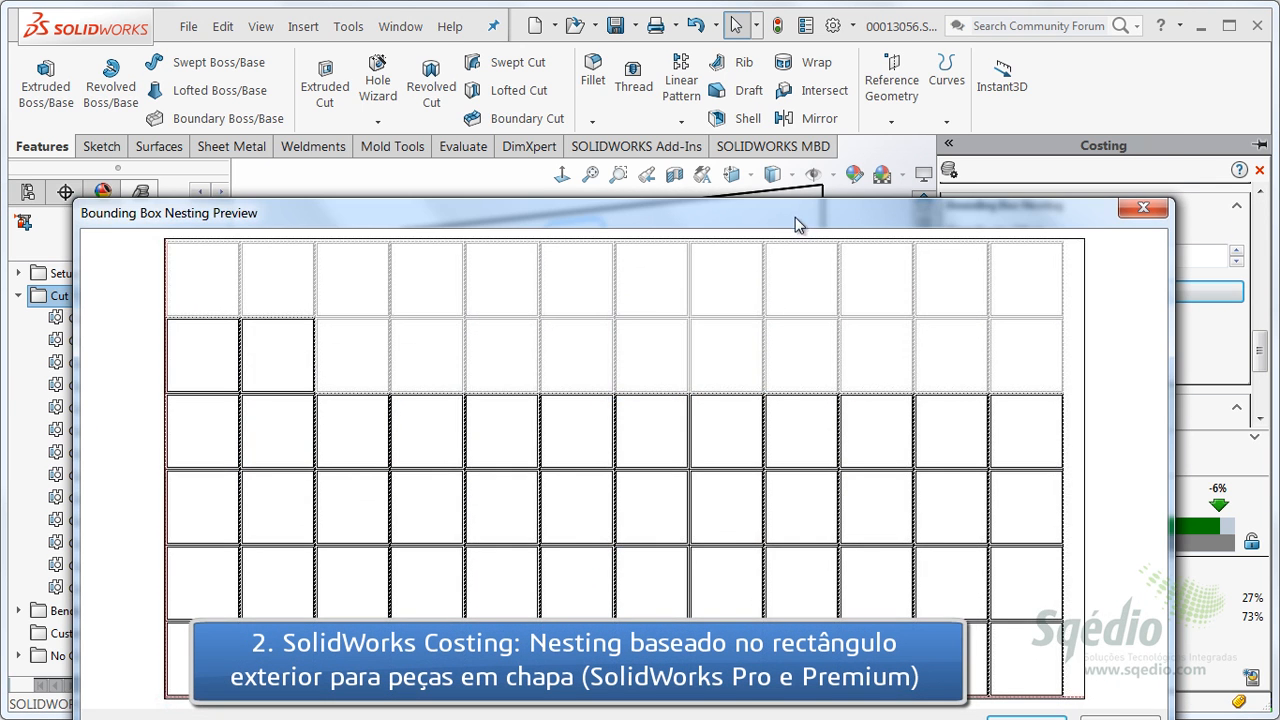
{"action": "left_click_drag", "start_coordinate": [795, 224], "coordinate": [799, 122]}
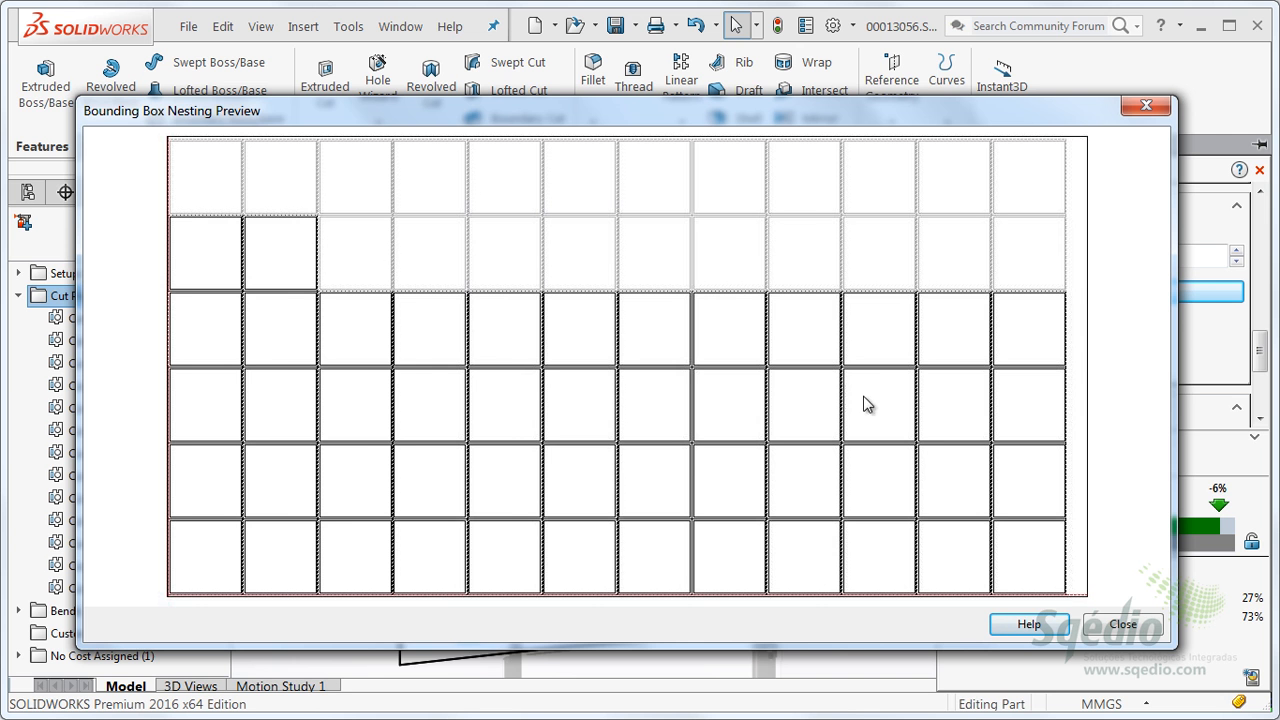
{"action": "left_click", "coordinate": [1121, 624]}
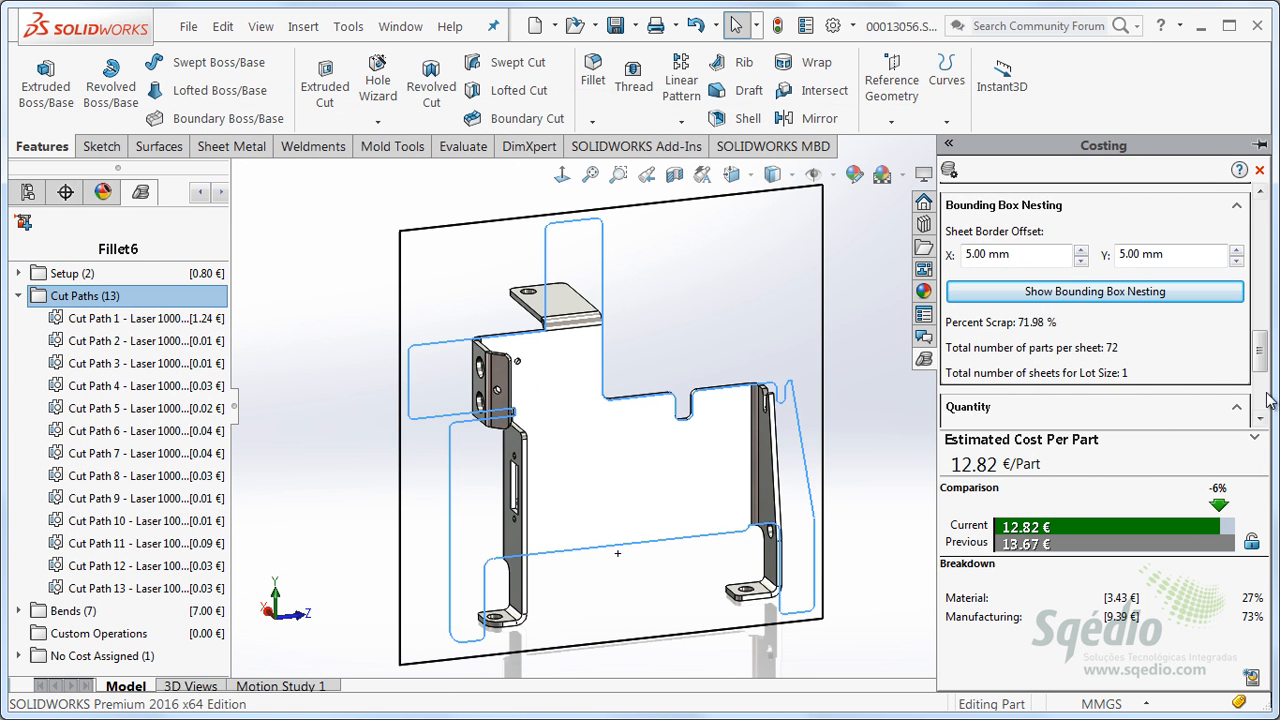
Open the sheet metal costing template, examine its materials and its thickness costs filtered to Plain Carbon Steel, and close it.
{"action": "left_click_drag", "start_coordinate": [1260, 349], "coordinate": [1260, 218]}
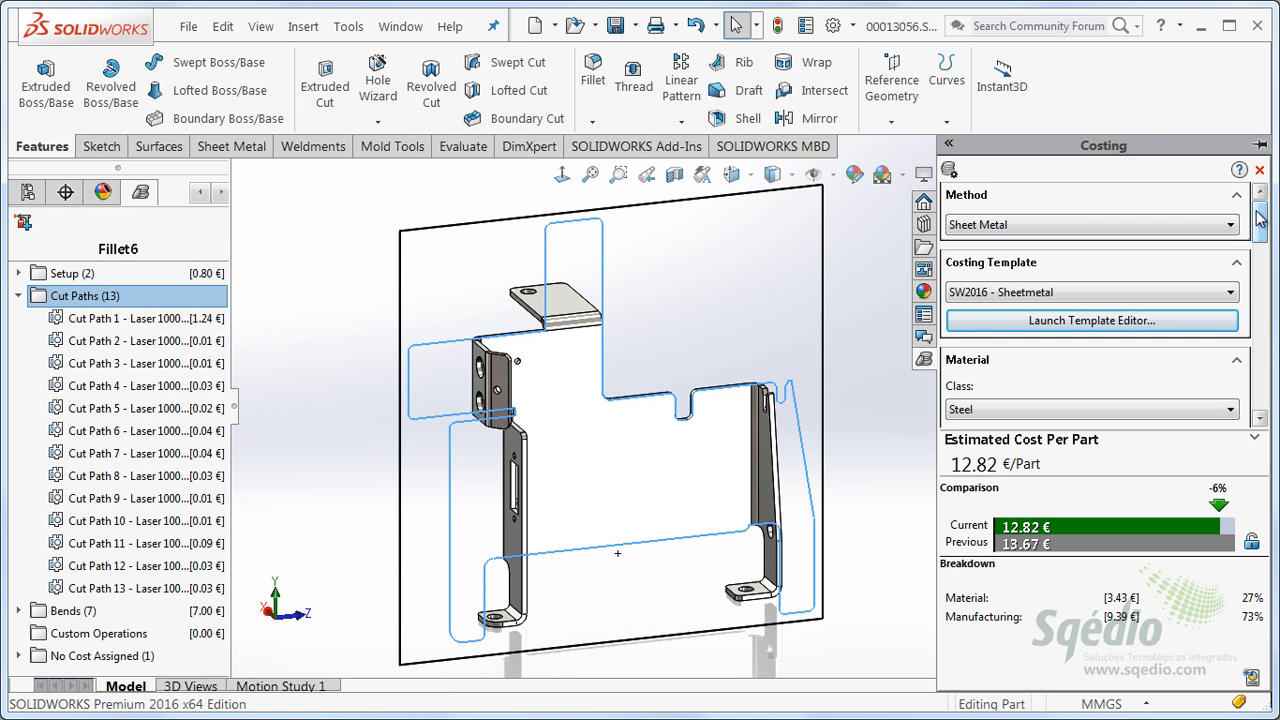
{"action": "left_click", "coordinate": [1092, 322]}
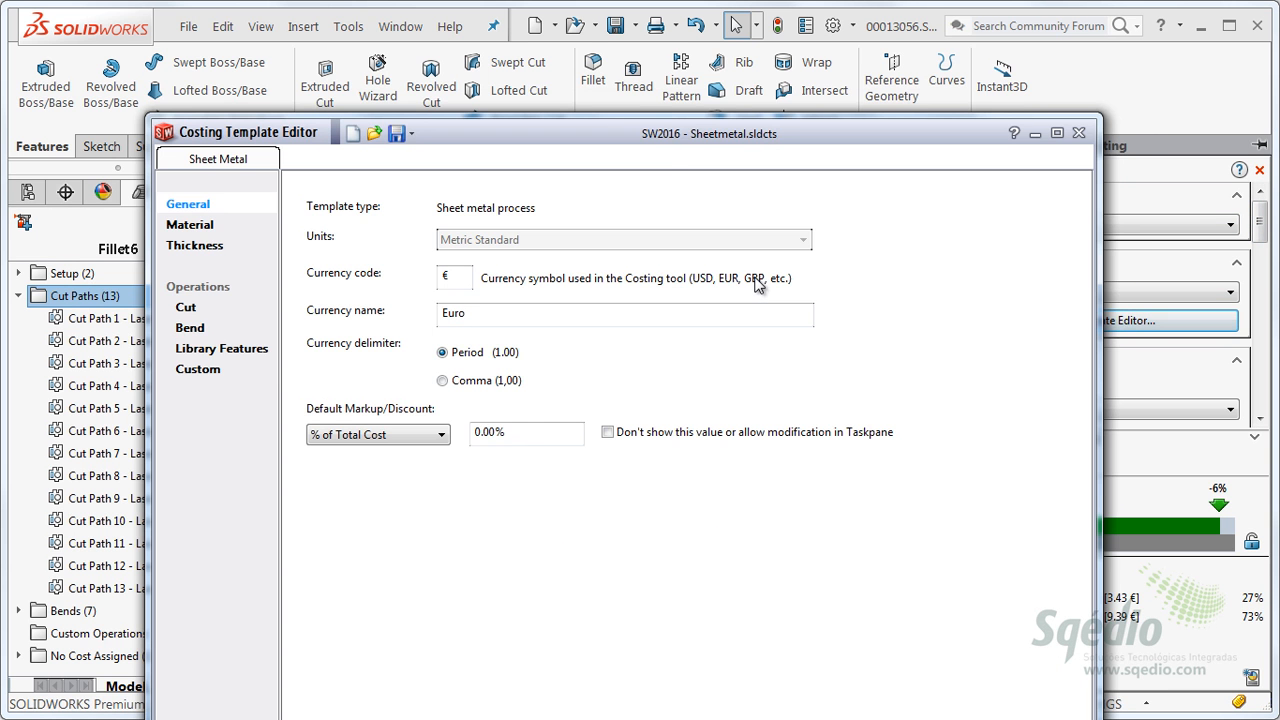
{"action": "left_click_drag", "start_coordinate": [661, 146], "coordinate": [680, 57]}
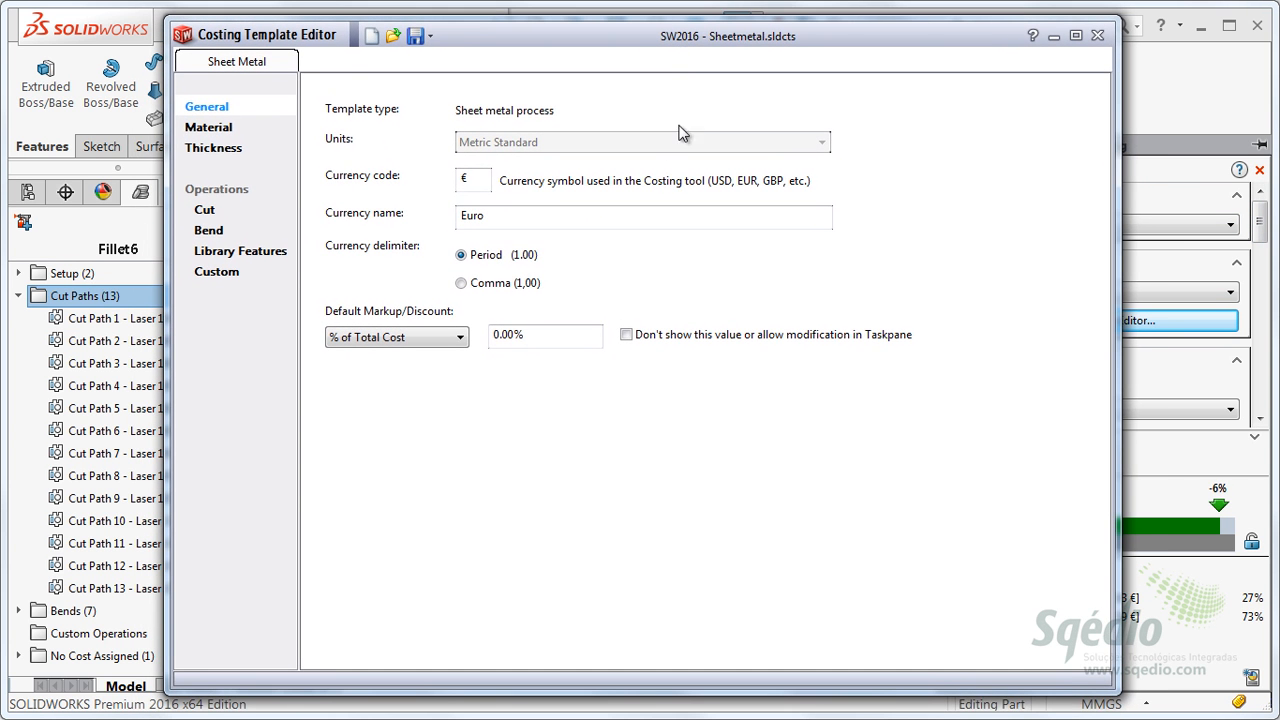
{"action": "left_click", "coordinate": [214, 129]}
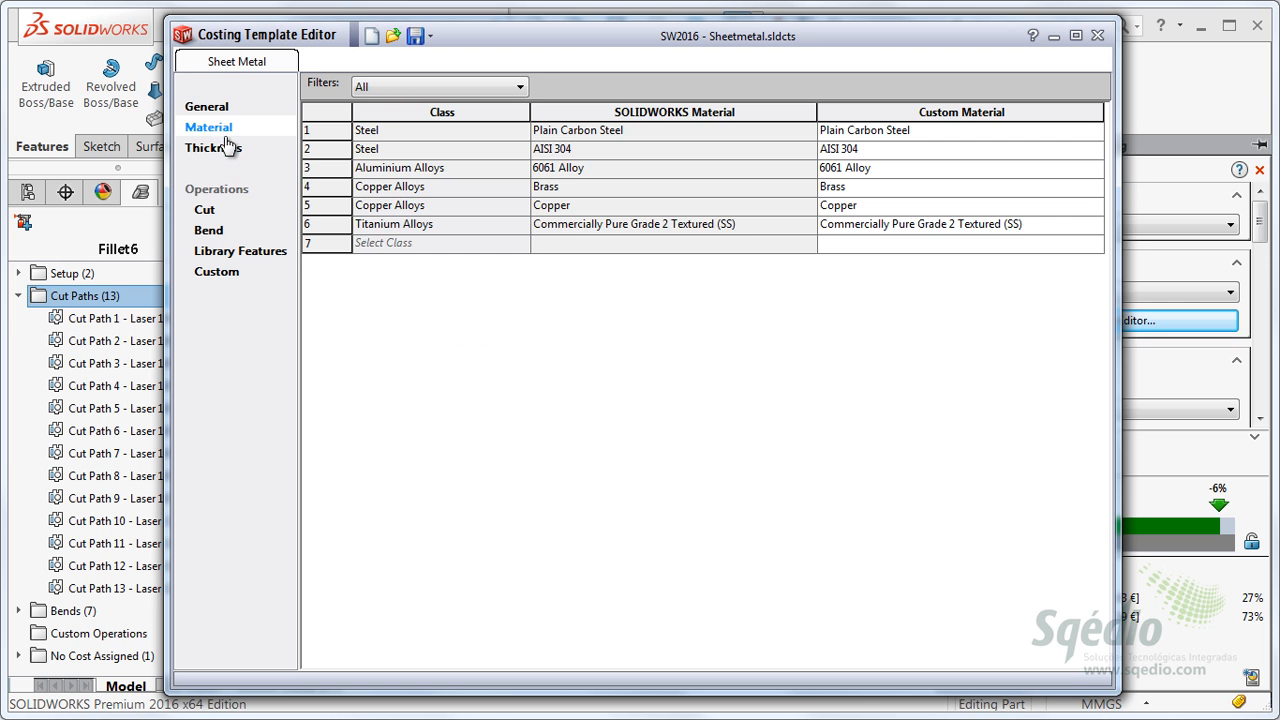
{"action": "left_click", "coordinate": [226, 148]}
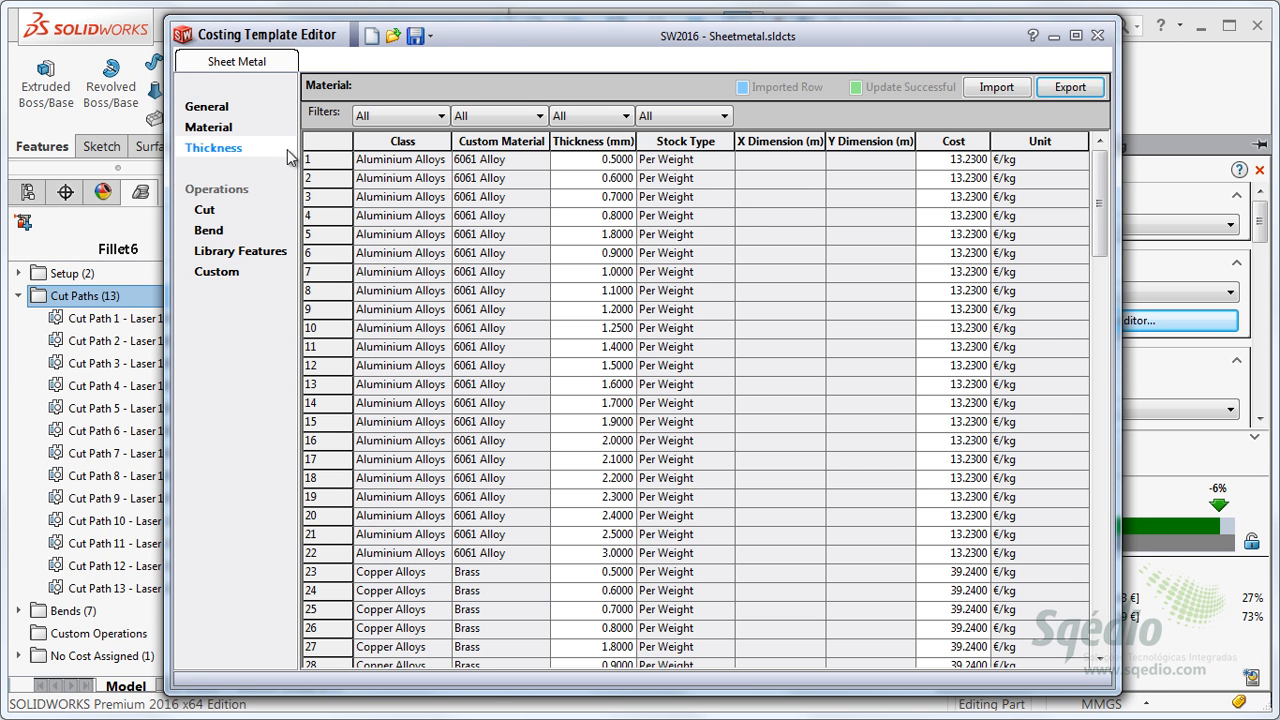
{"action": "left_click", "coordinate": [537, 116]}
{"action": "left_click", "coordinate": [498, 148]}
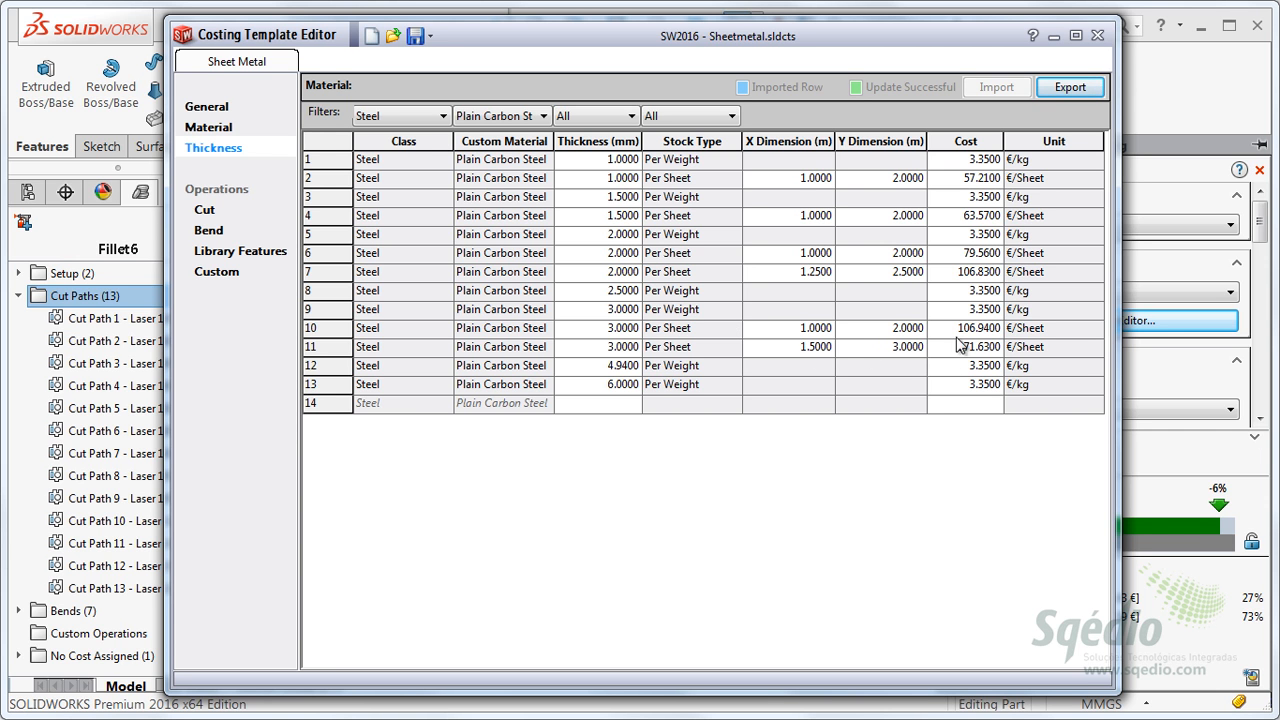
{"action": "left_click", "coordinate": [1097, 36]}
{"action": "left_click", "coordinate": [742, 302]}
{"action": "middle_click_drag", "start_coordinate": [750, 332], "coordinate": [741, 336]}
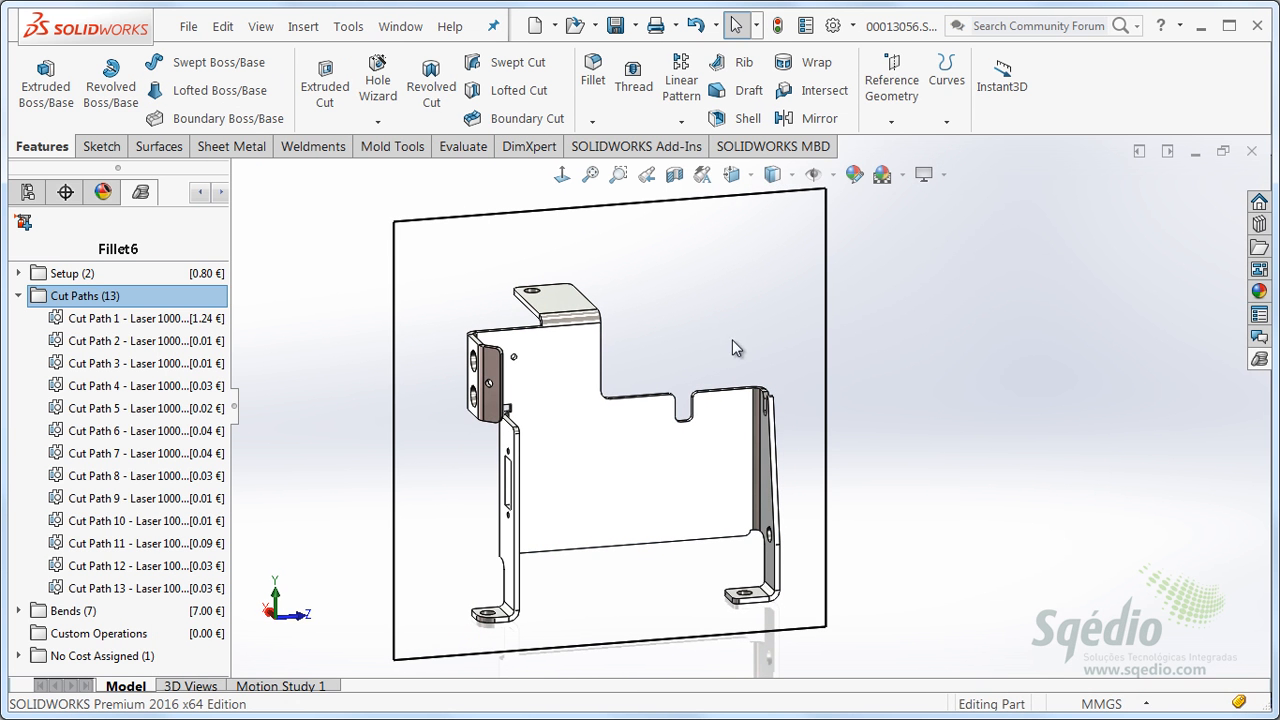
Inspect individual laser cut paths, including Cut Path 7 and Cut Path 10, on the model and collapse the cut path list.
{"action": "left_click", "coordinate": [145, 371]}
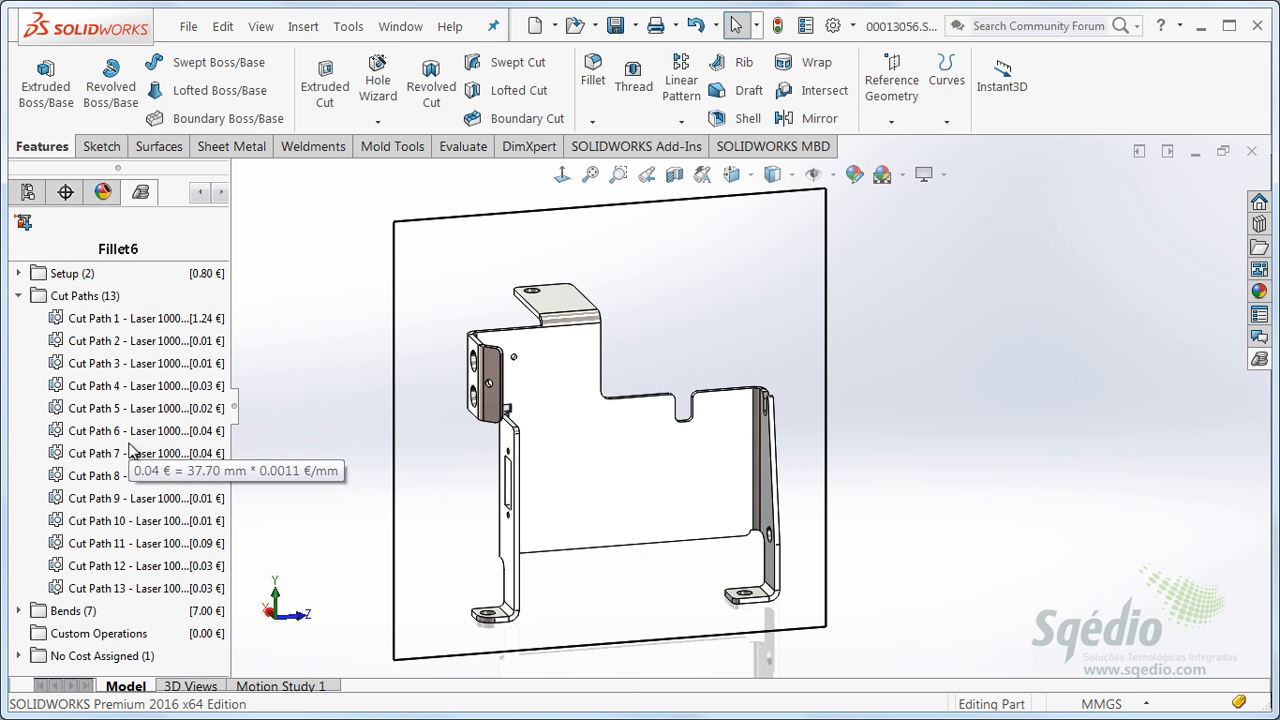
{"action": "left_click", "coordinate": [94, 454]}
{"action": "left_click", "coordinate": [92, 521]}
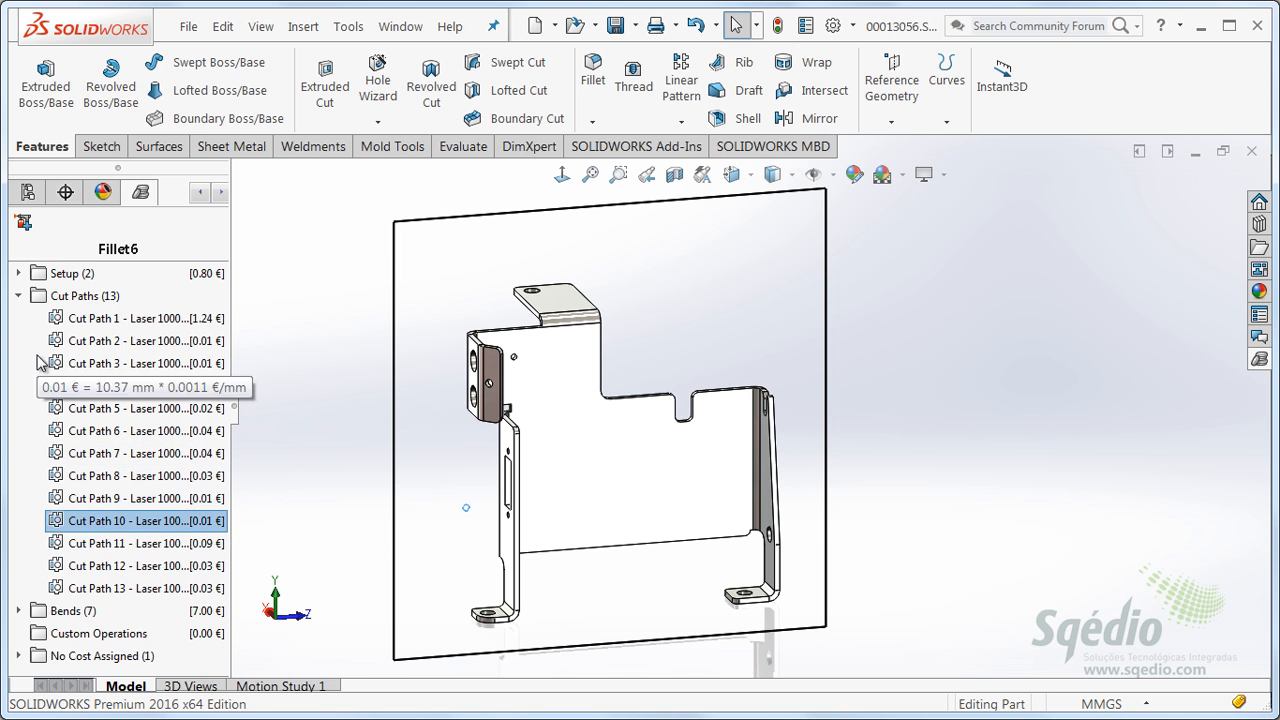
{"action": "left_click", "coordinate": [18, 296]}
Expand the bends, highlight several edge bends on the model to check their costs, and collapse the list.
{"action": "left_click", "coordinate": [18, 318]}
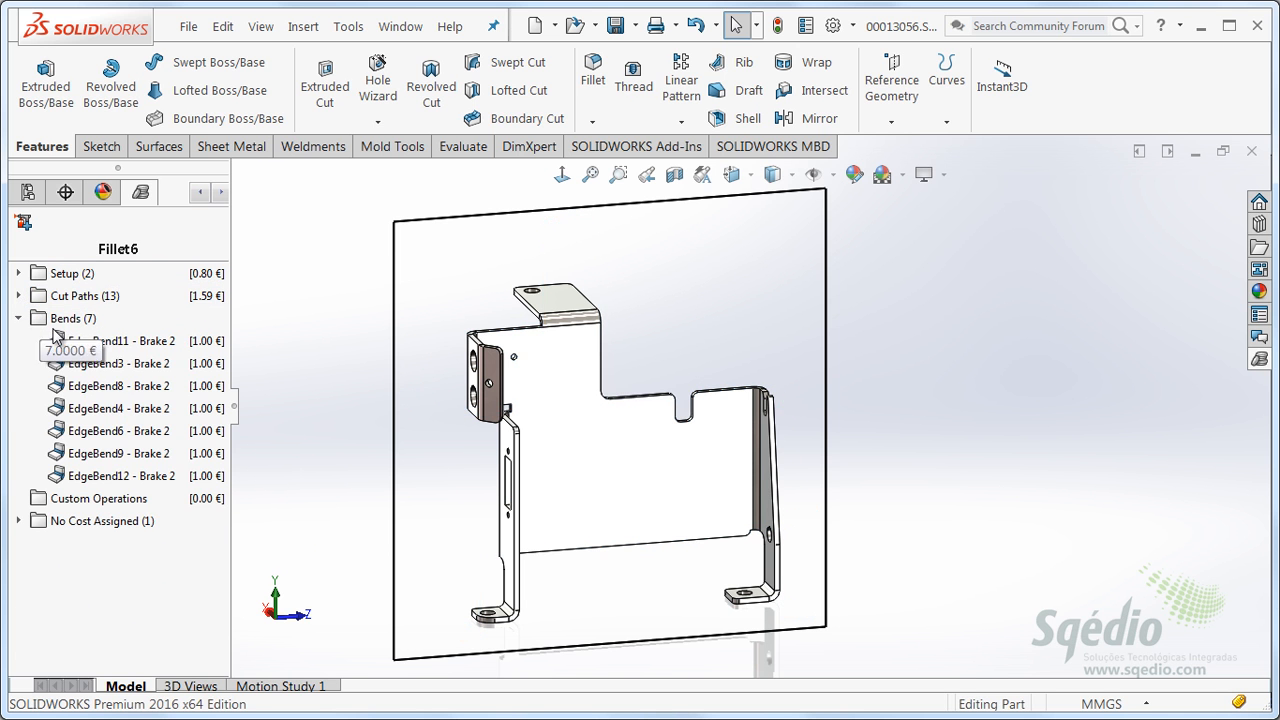
{"action": "left_click", "coordinate": [100, 341]}
{"action": "left_click", "coordinate": [86, 366]}
{"action": "left_click", "coordinate": [88, 408]}
{"action": "left_click", "coordinate": [88, 453]}
{"action": "left_click", "coordinate": [88, 476]}
{"action": "left_click", "coordinate": [18, 318]}
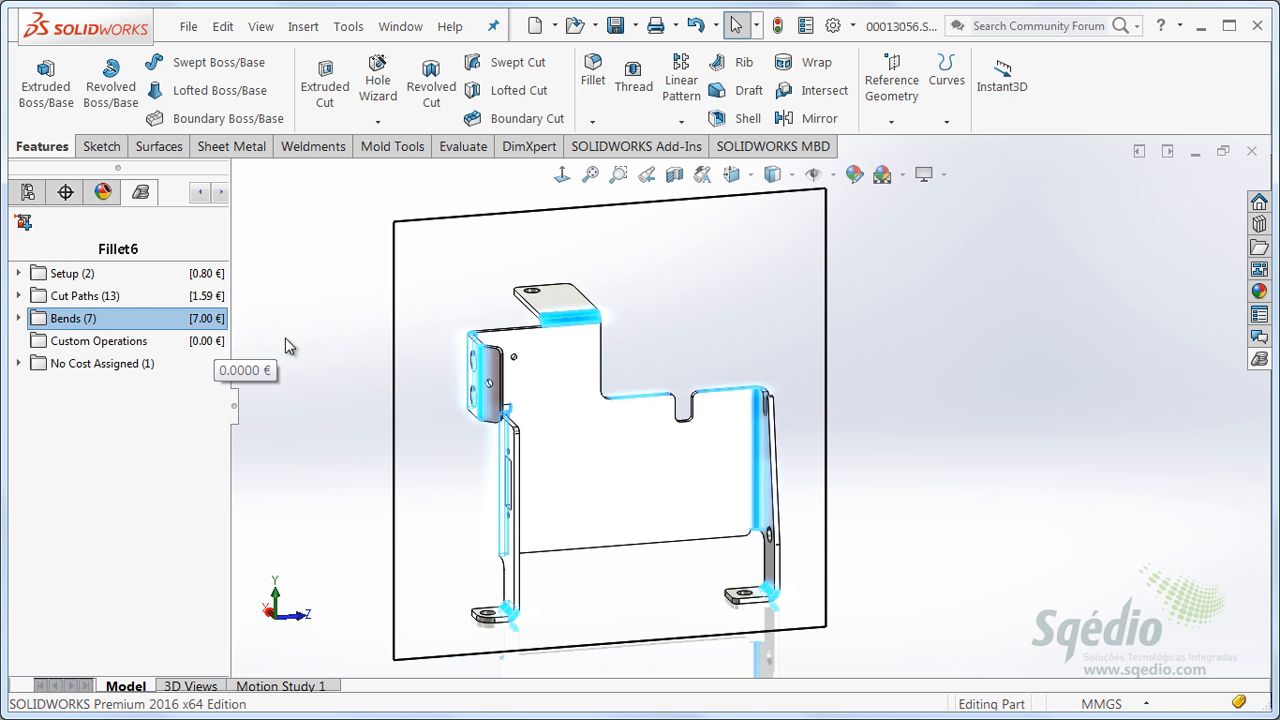
{"action": "middle_click_drag", "start_coordinate": [315, 330], "coordinate": [348, 346]}
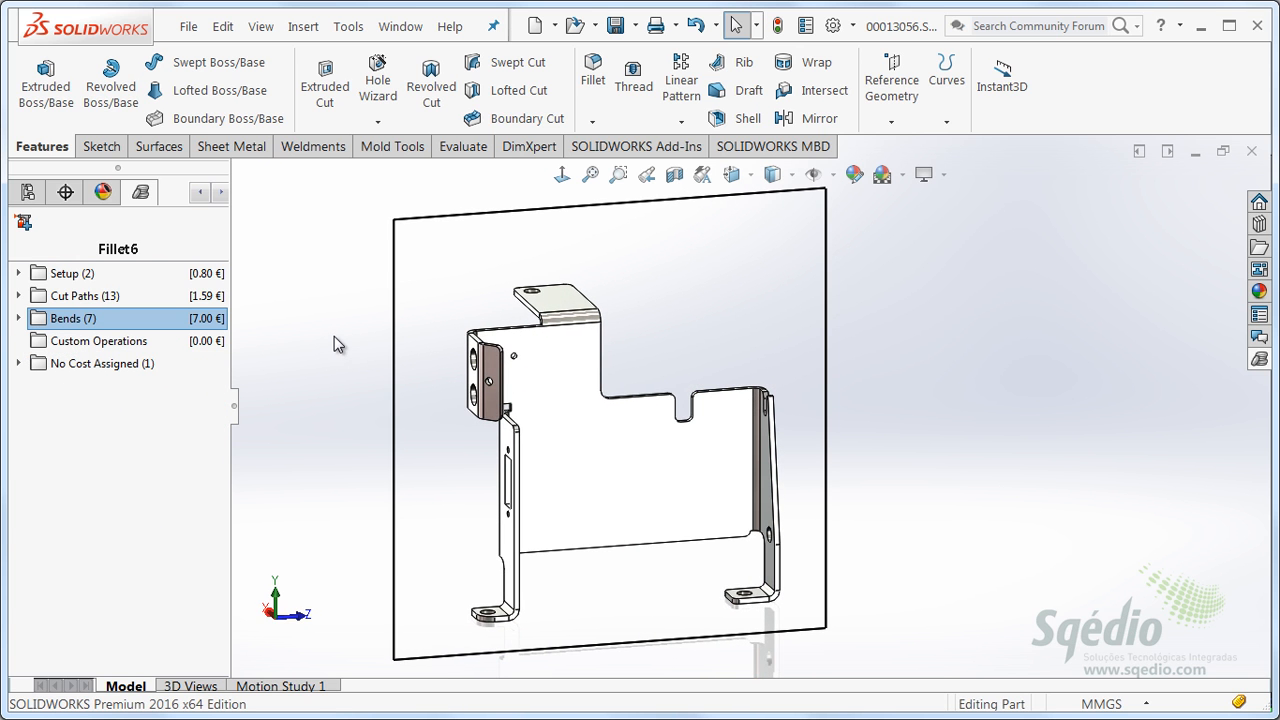
Review the sheet metal part's estimated cost comparison and its material and manufacturing breakdown, and hide the costing details.
{"action": "left_click", "coordinate": [1259, 359]}
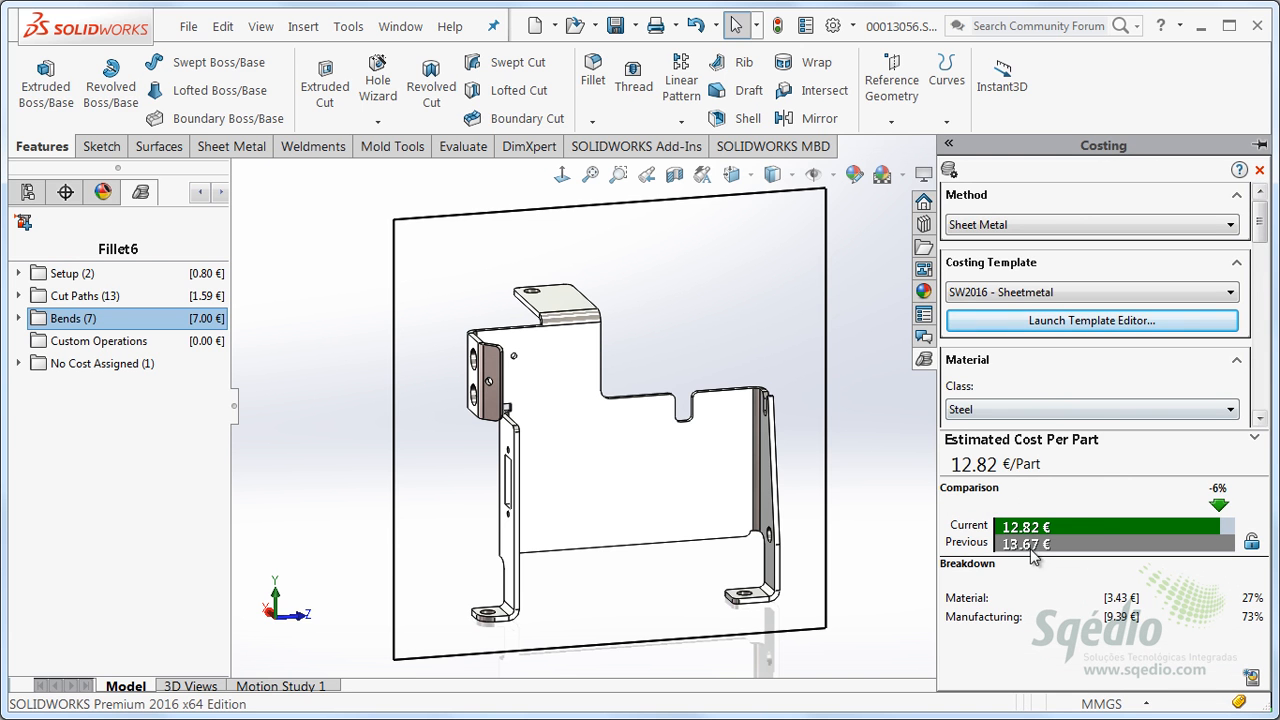
{"action": "left_click", "coordinate": [876, 406]}
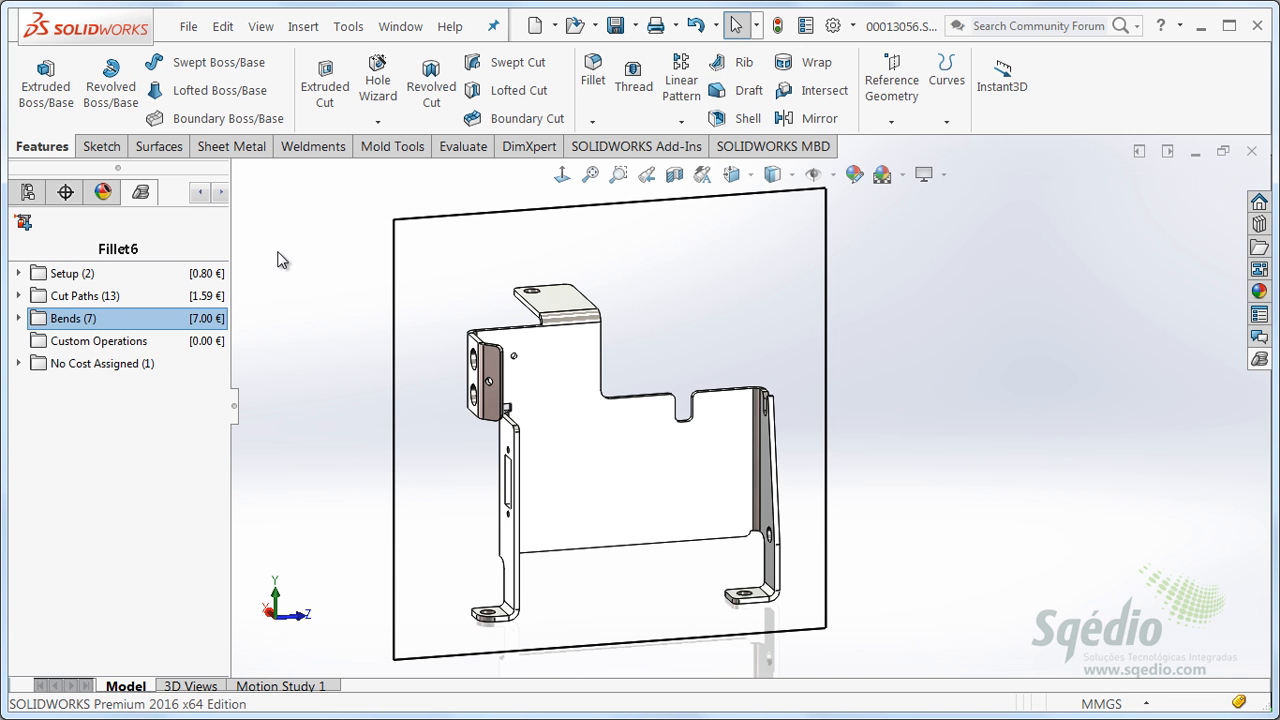
Switch to the torso support assembly and open its Torso Cross Brace part, declining to save a temporary costing template.
{"action": "key", "text": "ctrl+Tab"}
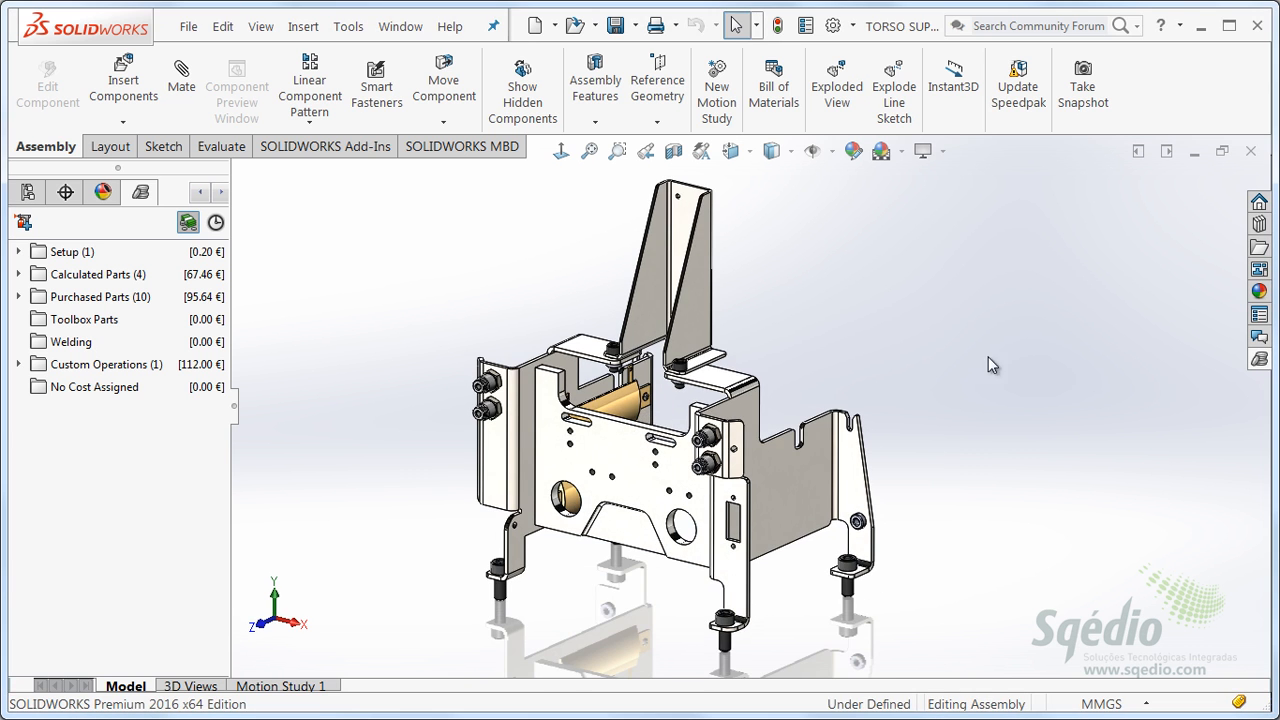
{"action": "left_click", "coordinate": [620, 450]}
{"action": "right_click", "coordinate": [621, 440]}
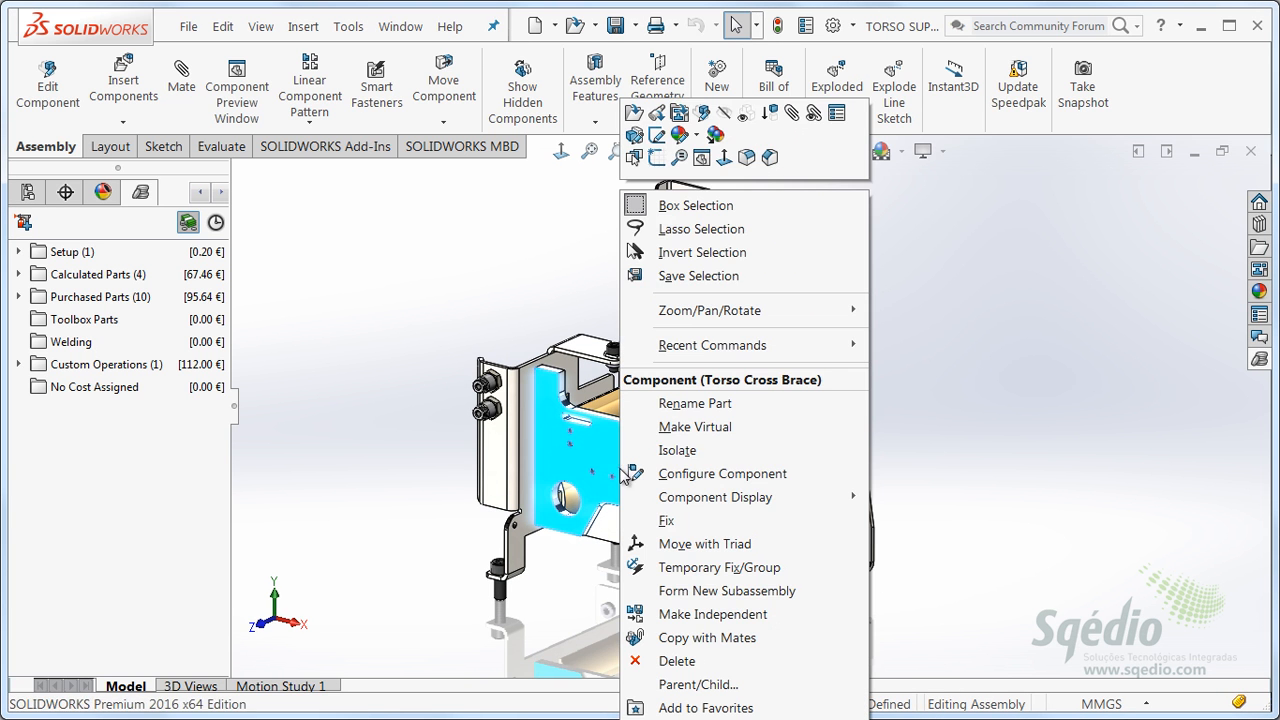
{"action": "left_click", "coordinate": [636, 113]}
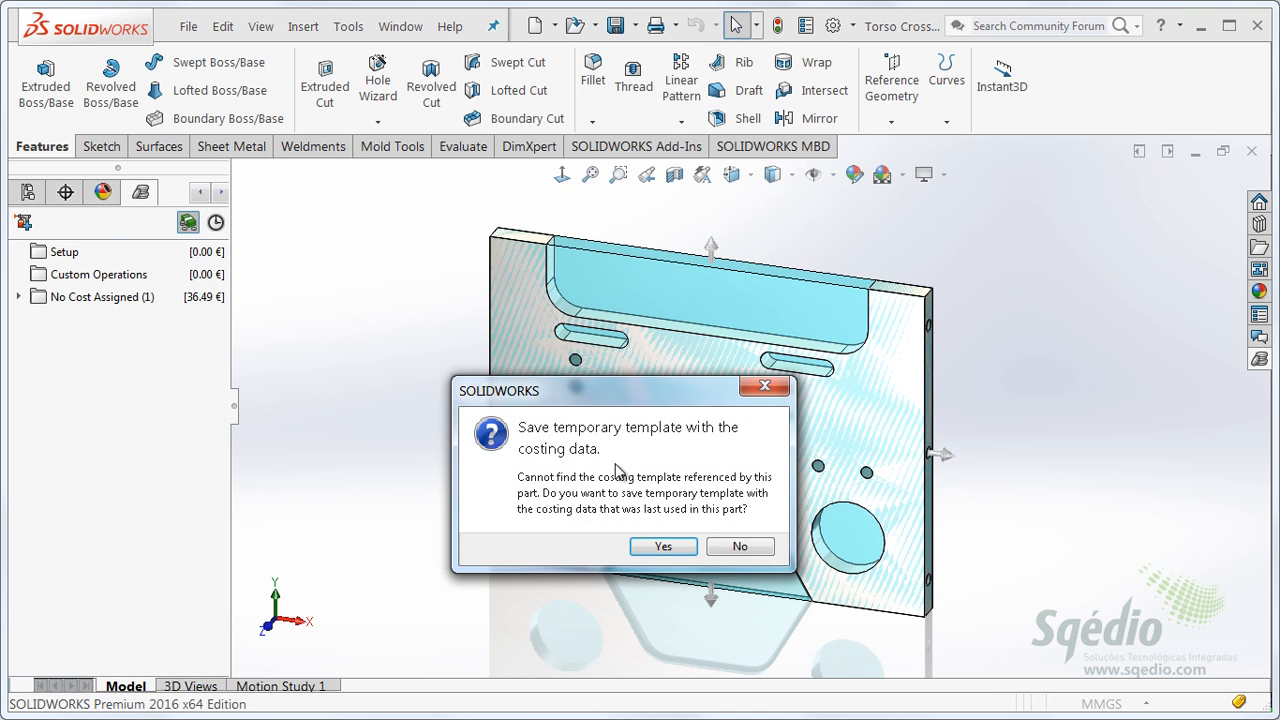
{"action": "left_click", "coordinate": [740, 550]}
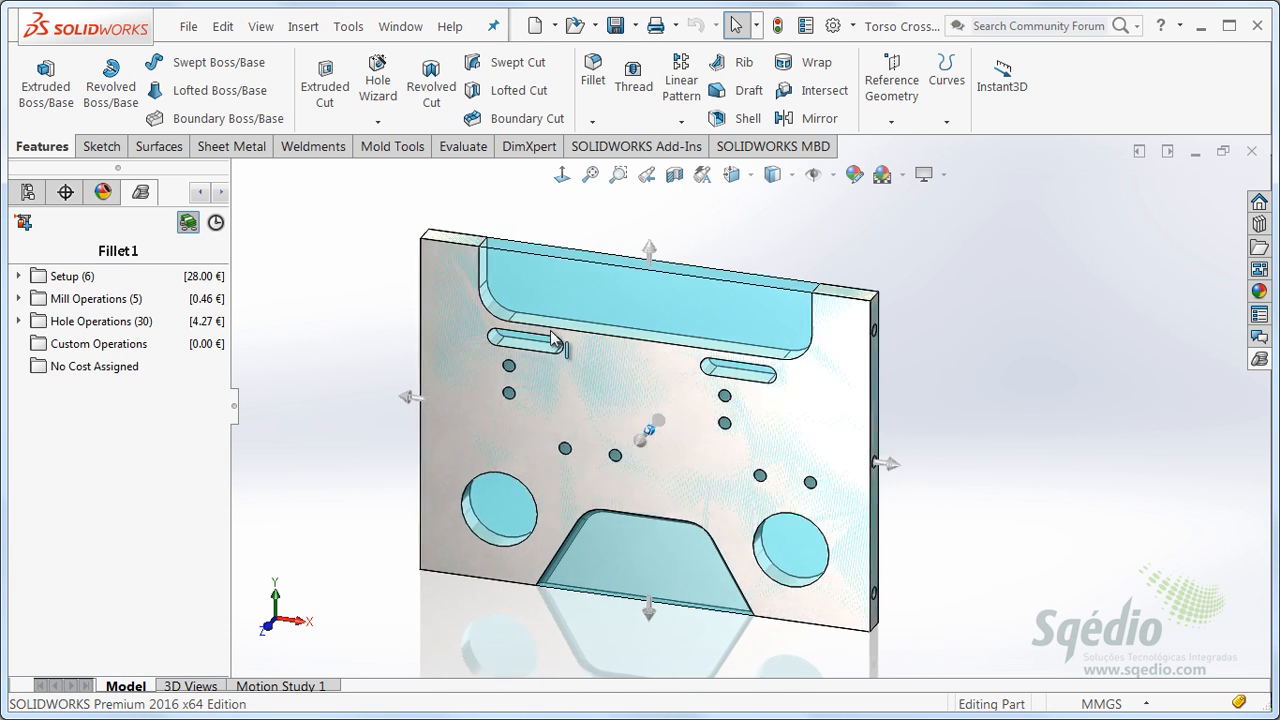
Show the brace's costing details, keep them pinned open, and review the block stock, machining template and material settings.
{"action": "left_click", "coordinate": [1259, 359]}
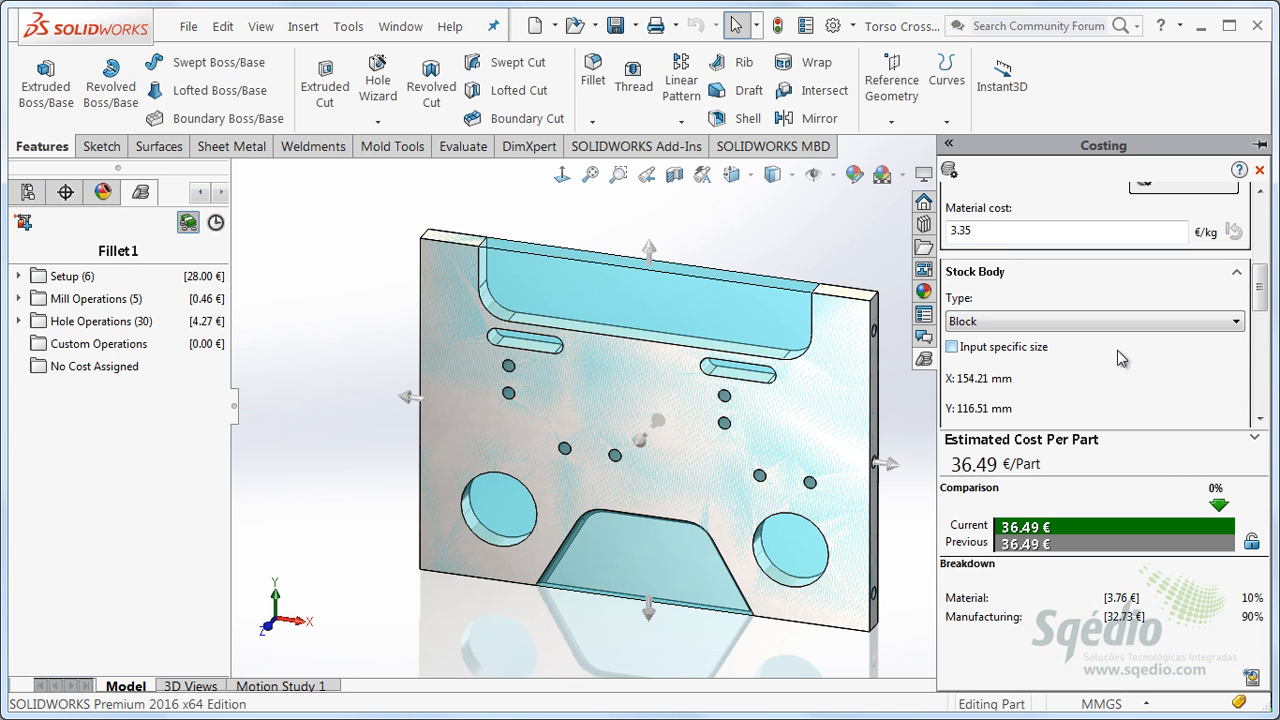
{"action": "left_click", "coordinate": [1260, 146]}
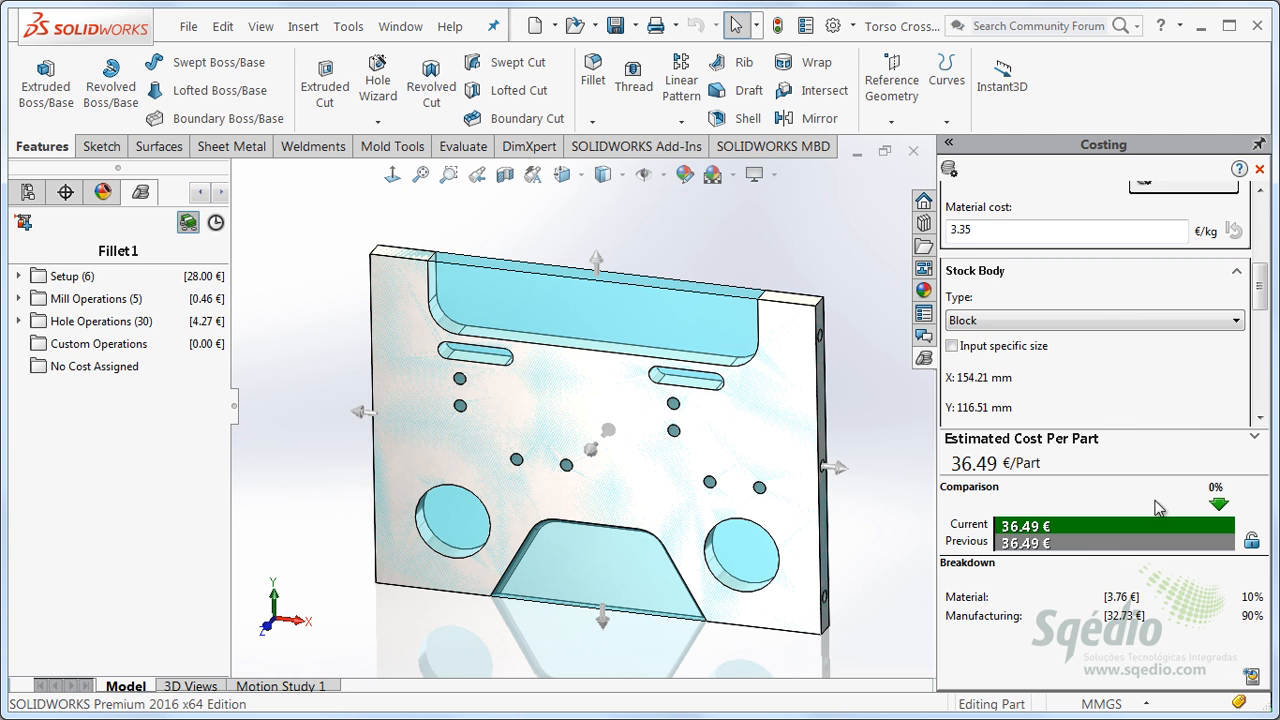
{"action": "mouse_move", "coordinate": [1260, 284]}
{"action": "left_mouse_down"}
{"action": "mouse_move", "coordinate": [1258, 232]}
{"action": "mouse_move", "coordinate": [1258, 348]}
{"action": "mouse_move", "coordinate": [1259, 230]}
{"action": "left_mouse_up"}
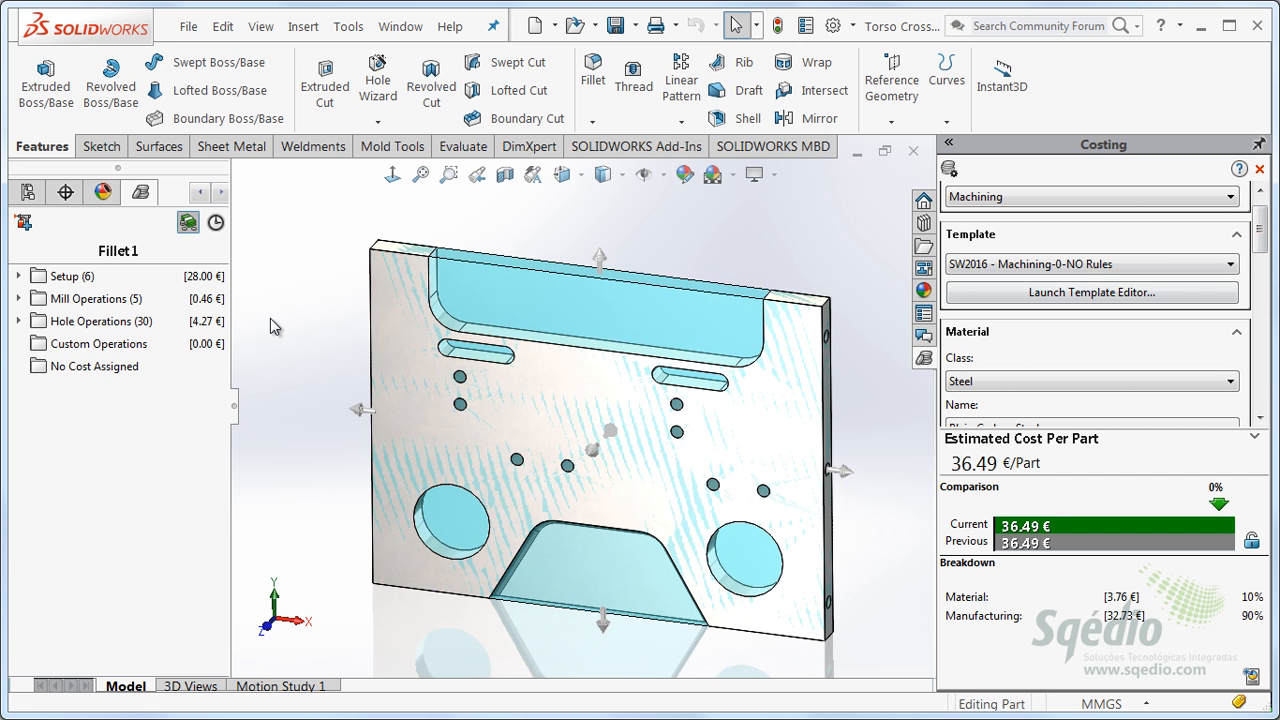
Expand the hole and mill operations and examine the drilling costs of Hole 1 and Hole 2.
{"action": "left_click", "coordinate": [18, 321]}
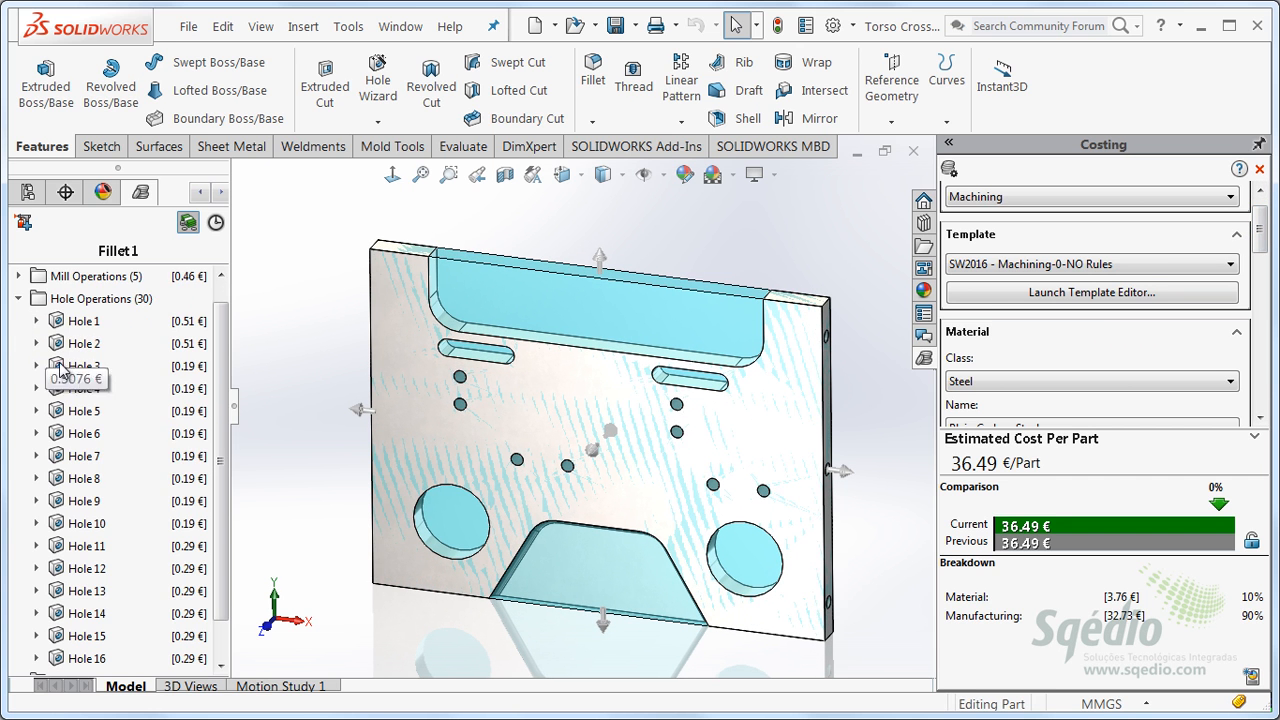
{"action": "left_click_drag", "start_coordinate": [222, 350], "coordinate": [222, 304]}
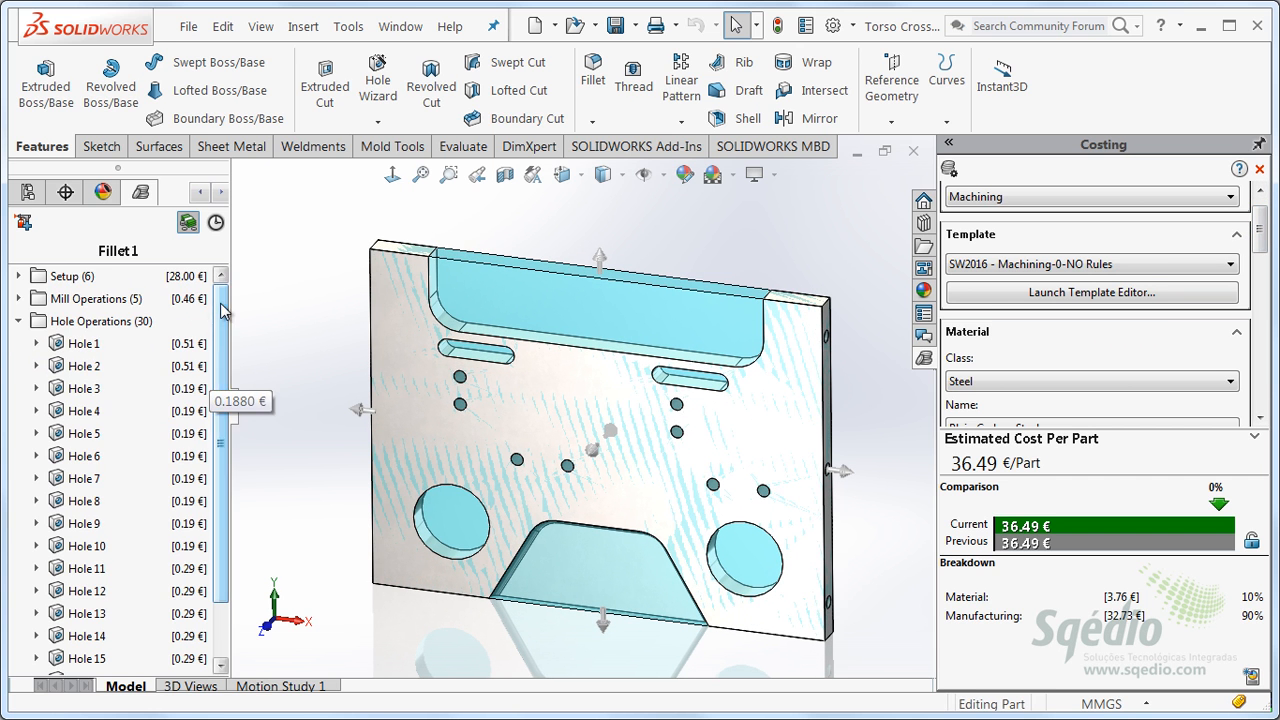
{"action": "left_click", "coordinate": [18, 298]}
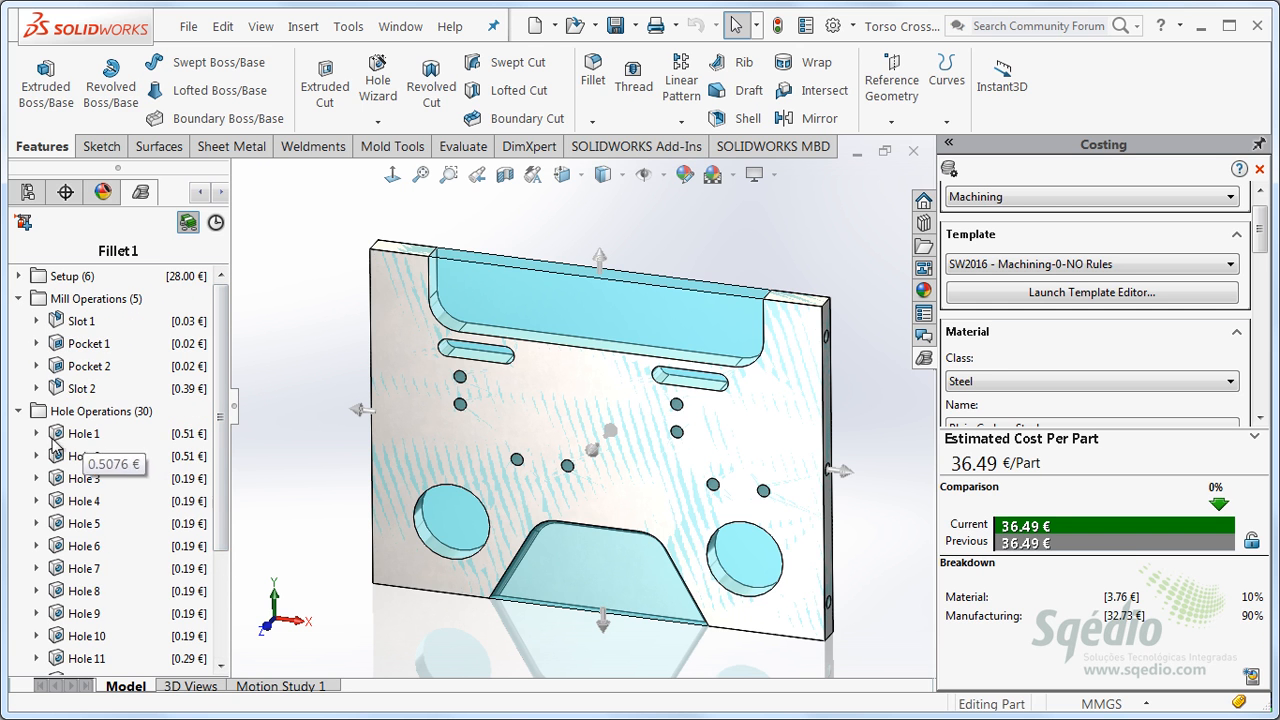
{"action": "left_click", "coordinate": [36, 433]}
{"action": "left_click", "coordinate": [36, 478]}
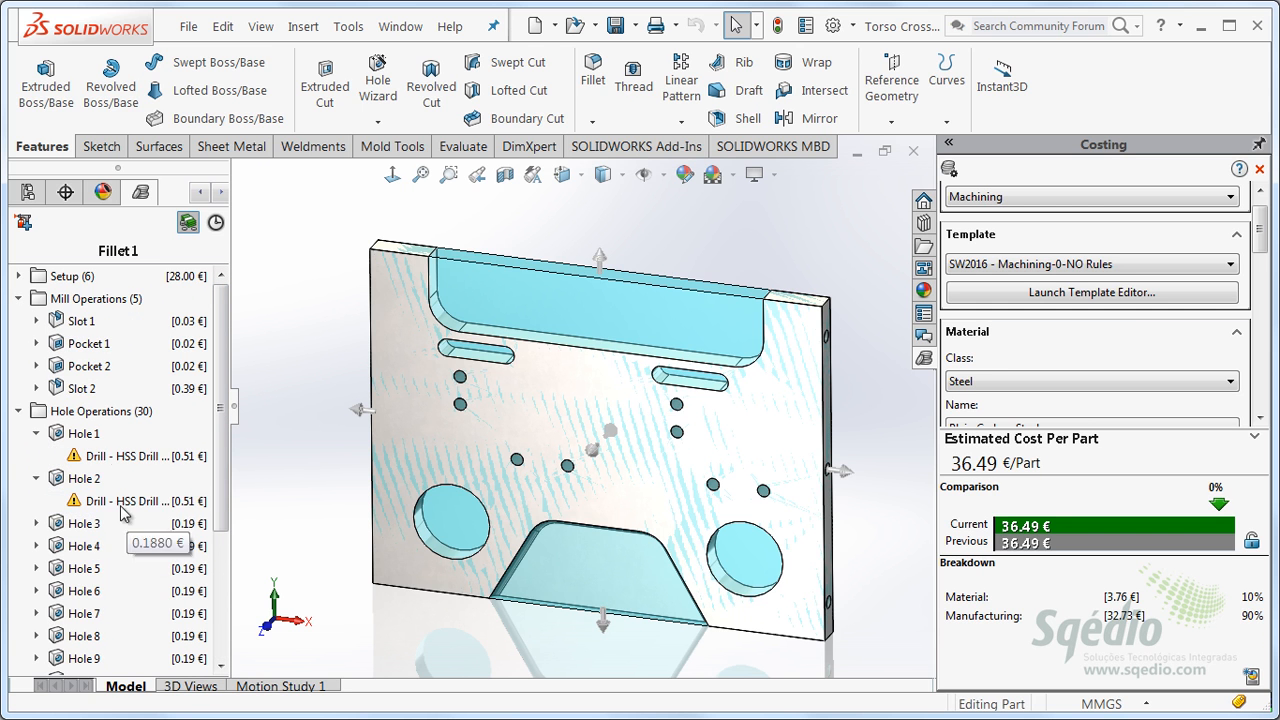
{"action": "mouse_move", "coordinate": [73, 458]}
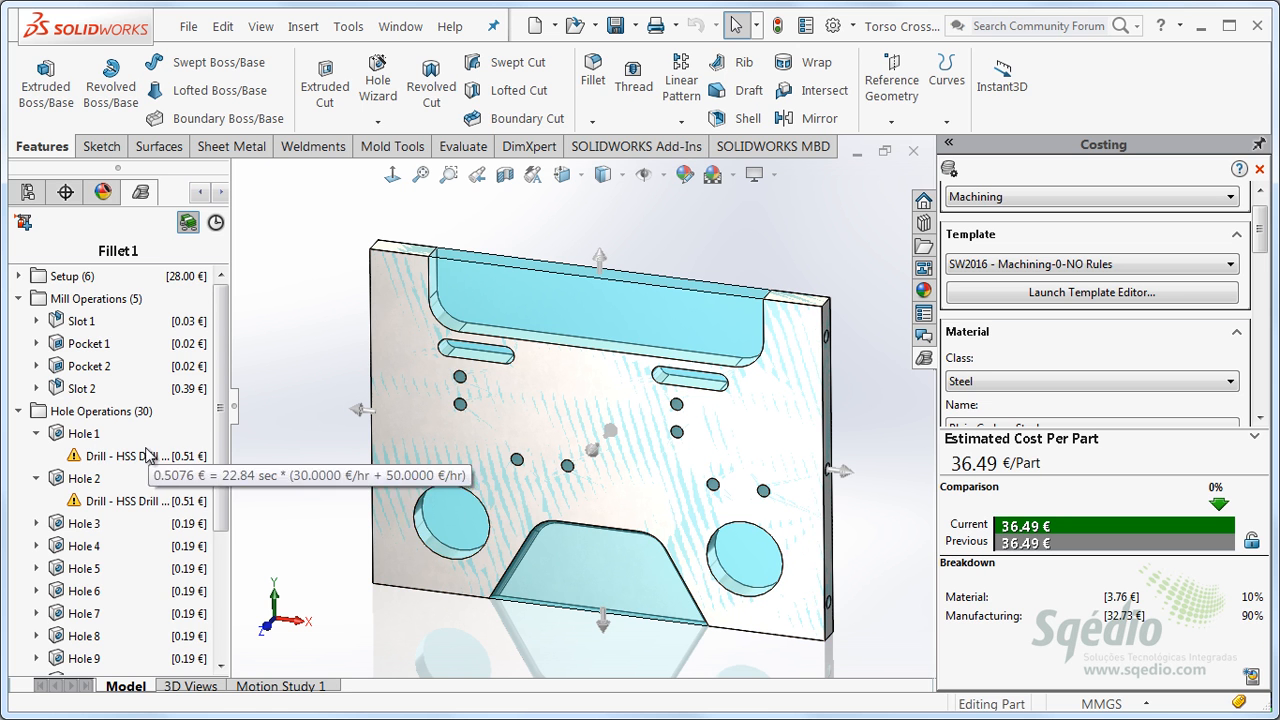
Change Hole 1 and Hole 2, the two large circular openings, from drilling to milling operations.
{"action": "left_click", "coordinate": [80, 435]}
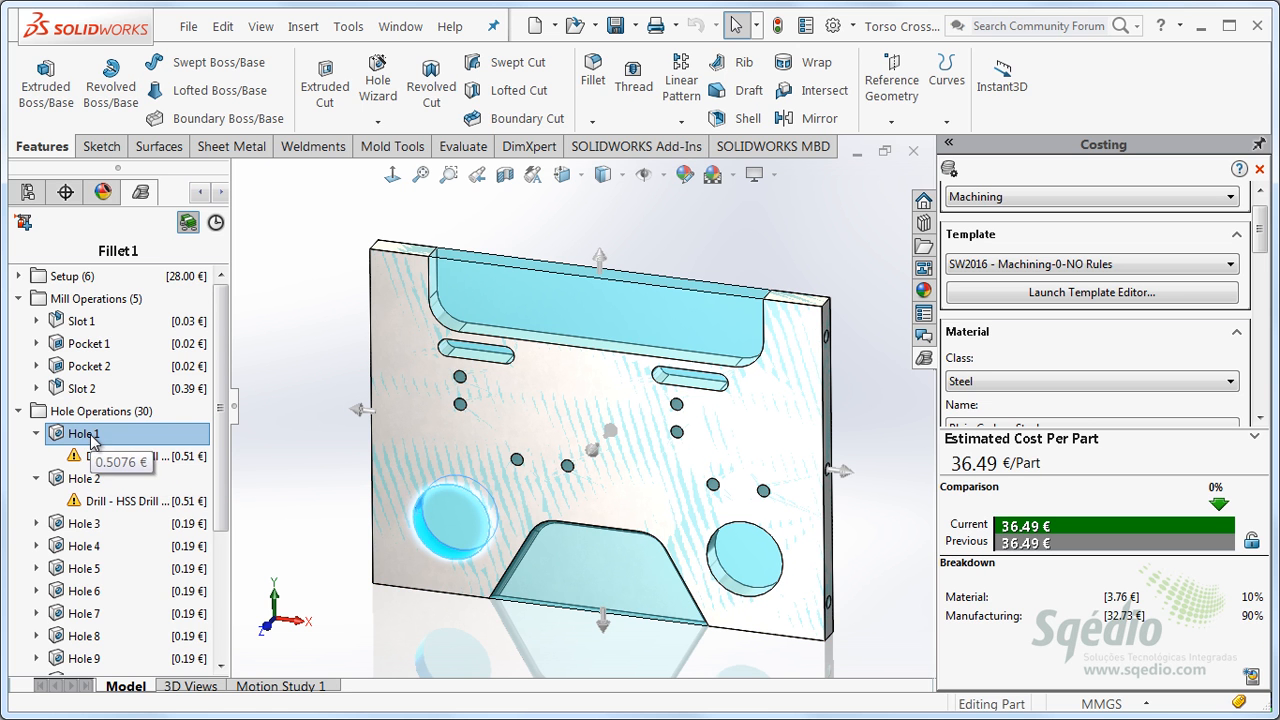
{"action": "right_click", "coordinate": [92, 440]}
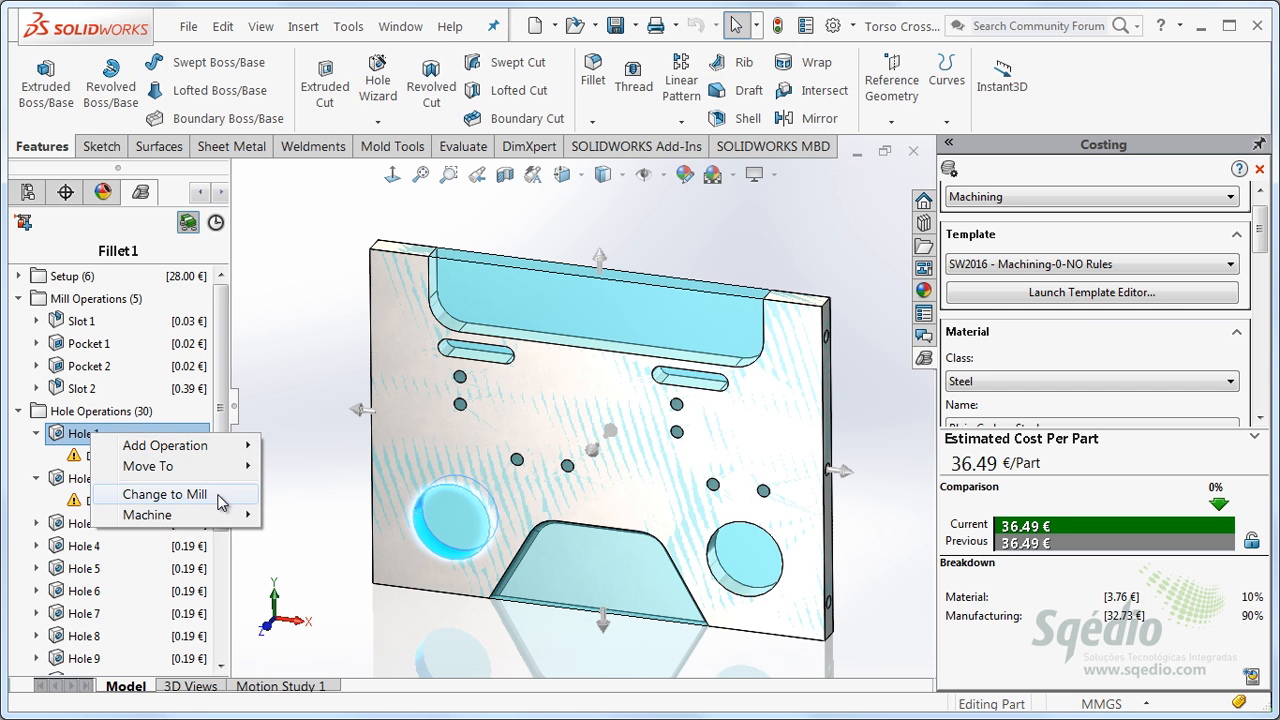
{"action": "left_click", "coordinate": [165, 494]}
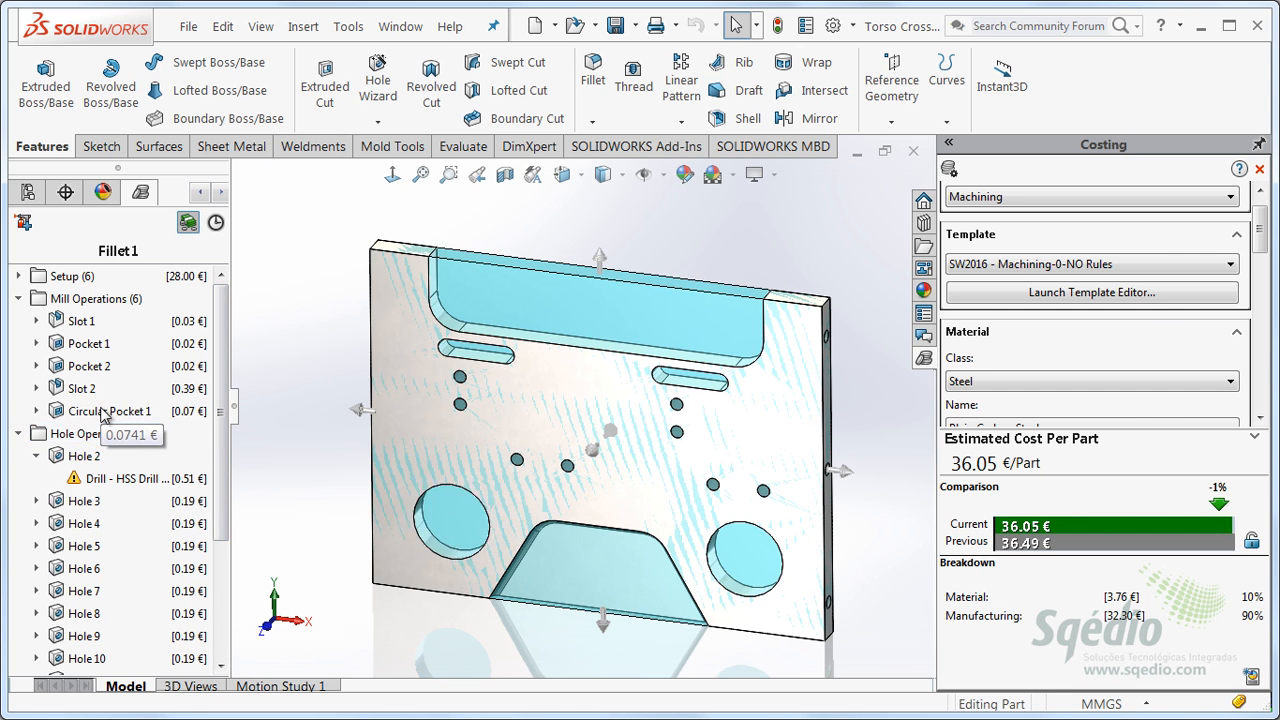
{"action": "left_click", "coordinate": [82, 457]}
{"action": "right_click", "coordinate": [83, 457]}
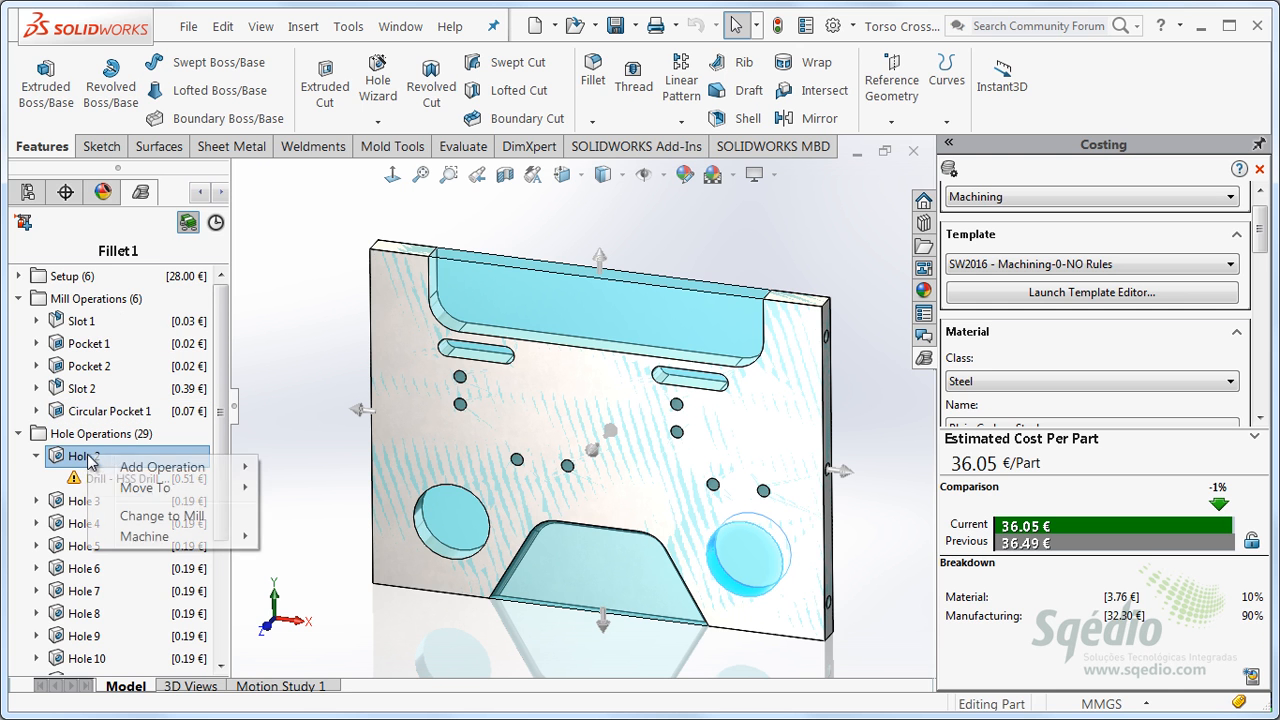
{"action": "left_click", "coordinate": [208, 518]}
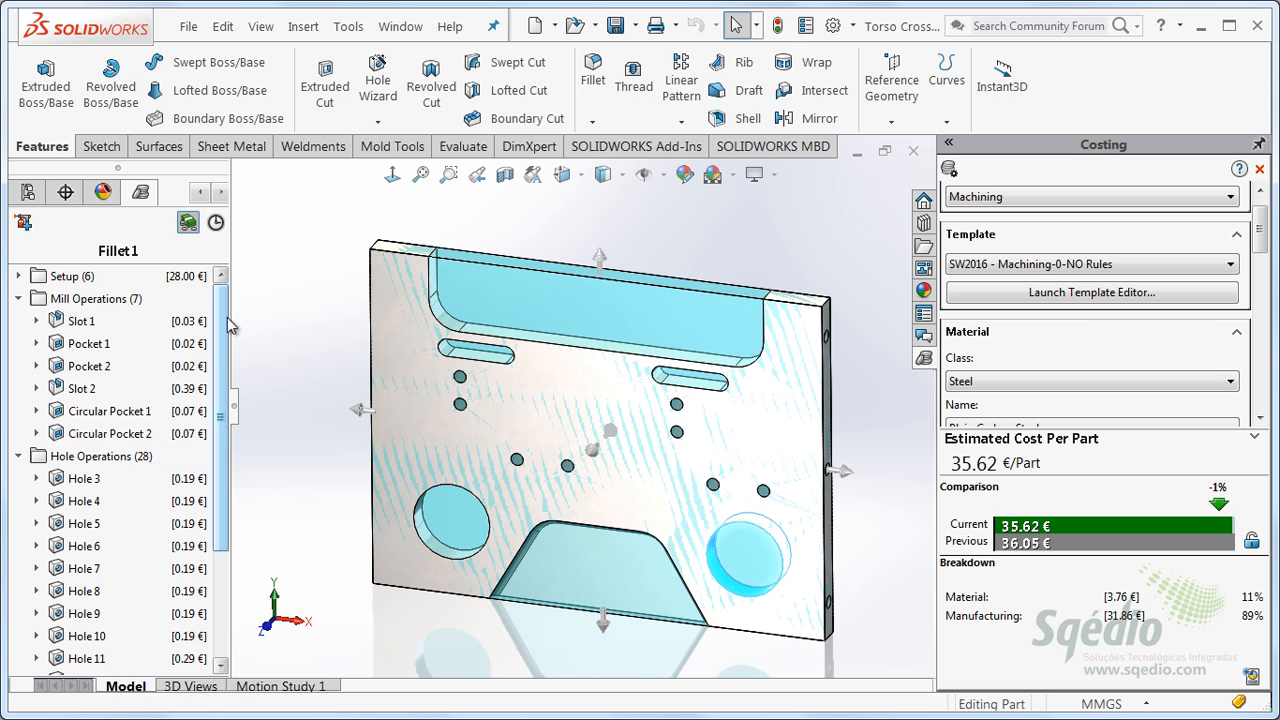
Extend the stock block beyond the brace's left, right, bottom and top edges, and update the cost estimate.
{"action": "left_click_drag", "start_coordinate": [231, 317], "coordinate": [258, 318]}
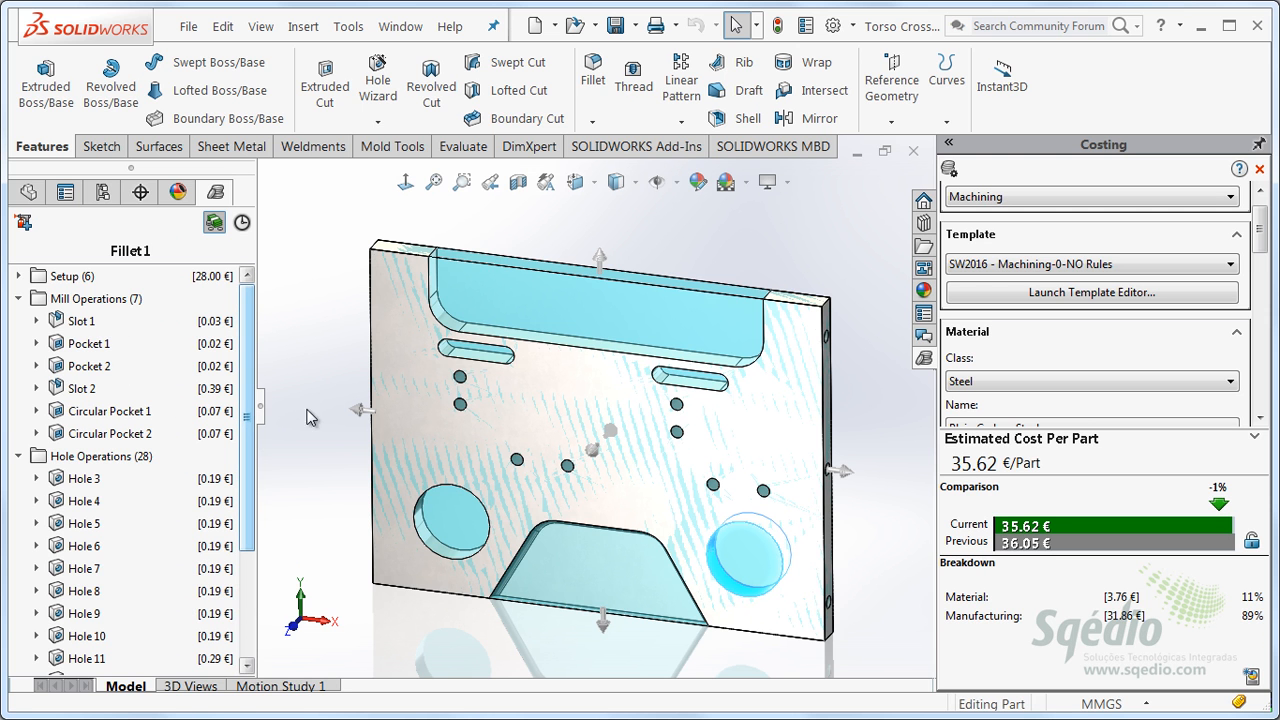
{"action": "left_click_drag", "start_coordinate": [357, 420], "coordinate": [352, 415]}
{"action": "left_click_drag", "start_coordinate": [855, 479], "coordinate": [856, 482]}
{"action": "left_click_drag", "start_coordinate": [603, 625], "coordinate": [603, 645]}
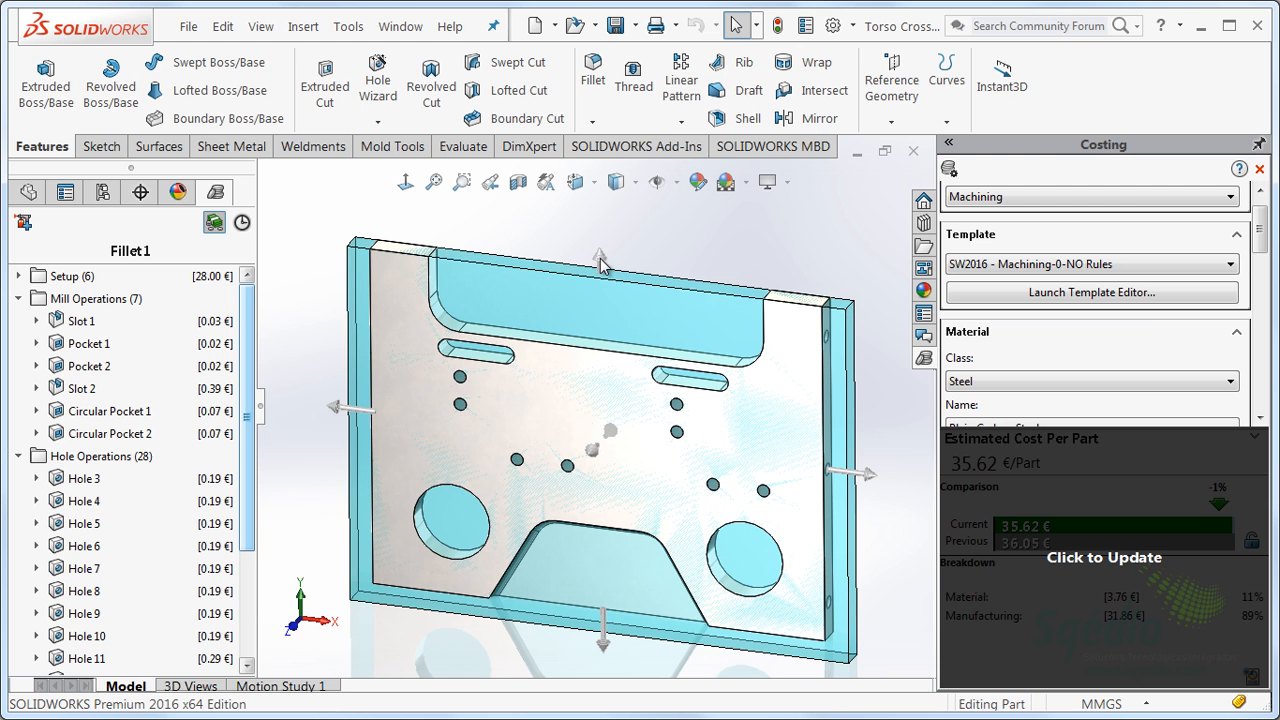
{"action": "left_click_drag", "start_coordinate": [600, 262], "coordinate": [599, 257]}
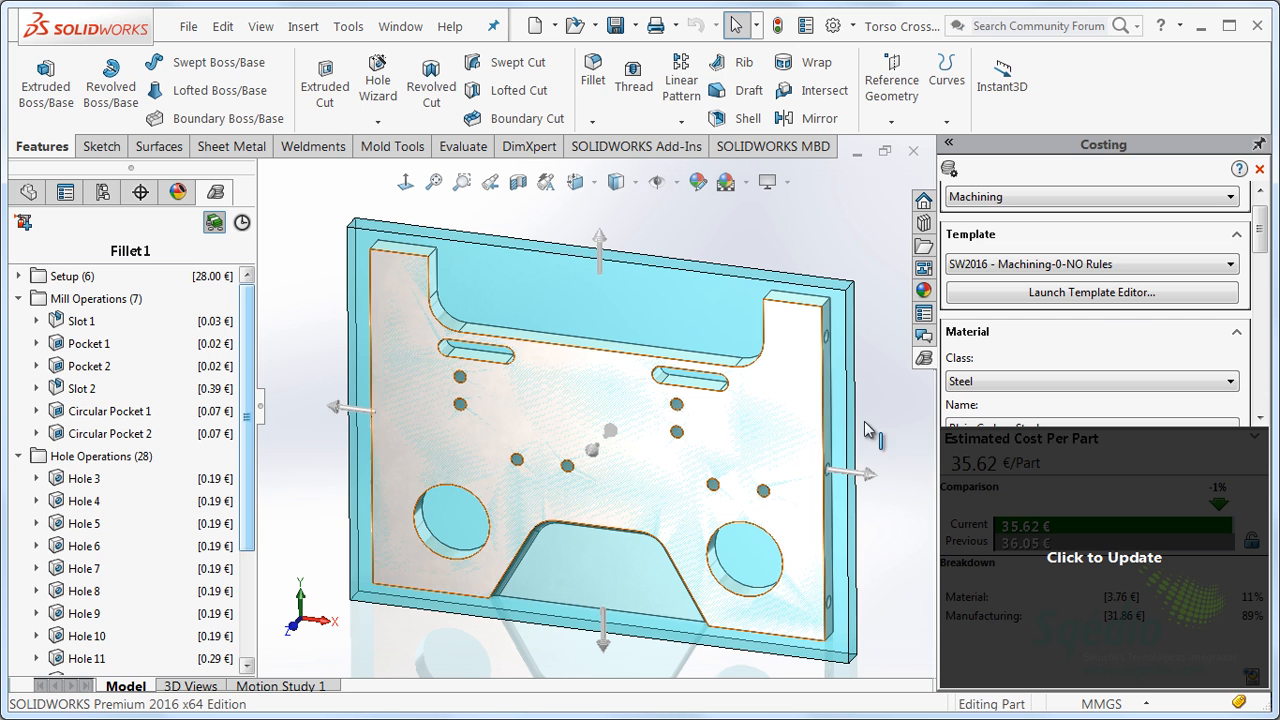
{"action": "left_click", "coordinate": [1066, 490]}
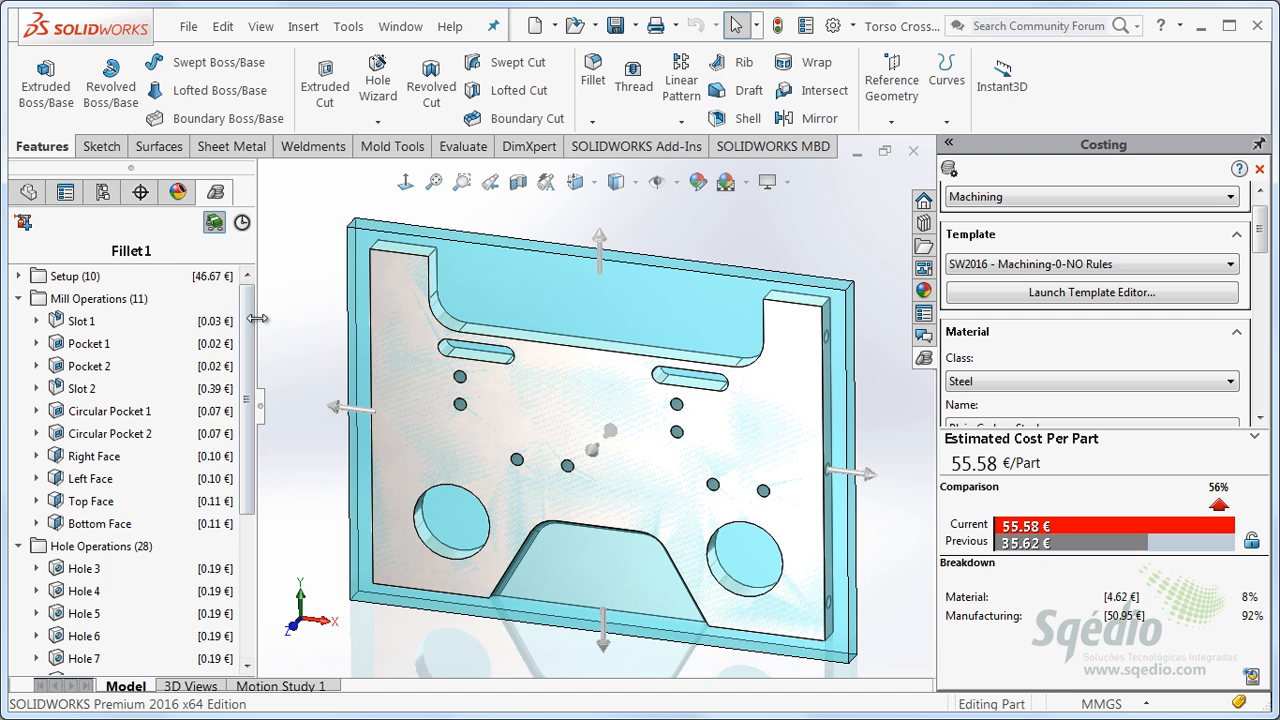
Add a Zinc Plating custom operation applied to all faces of the brace.
{"action": "left_click", "coordinate": [24, 224]}
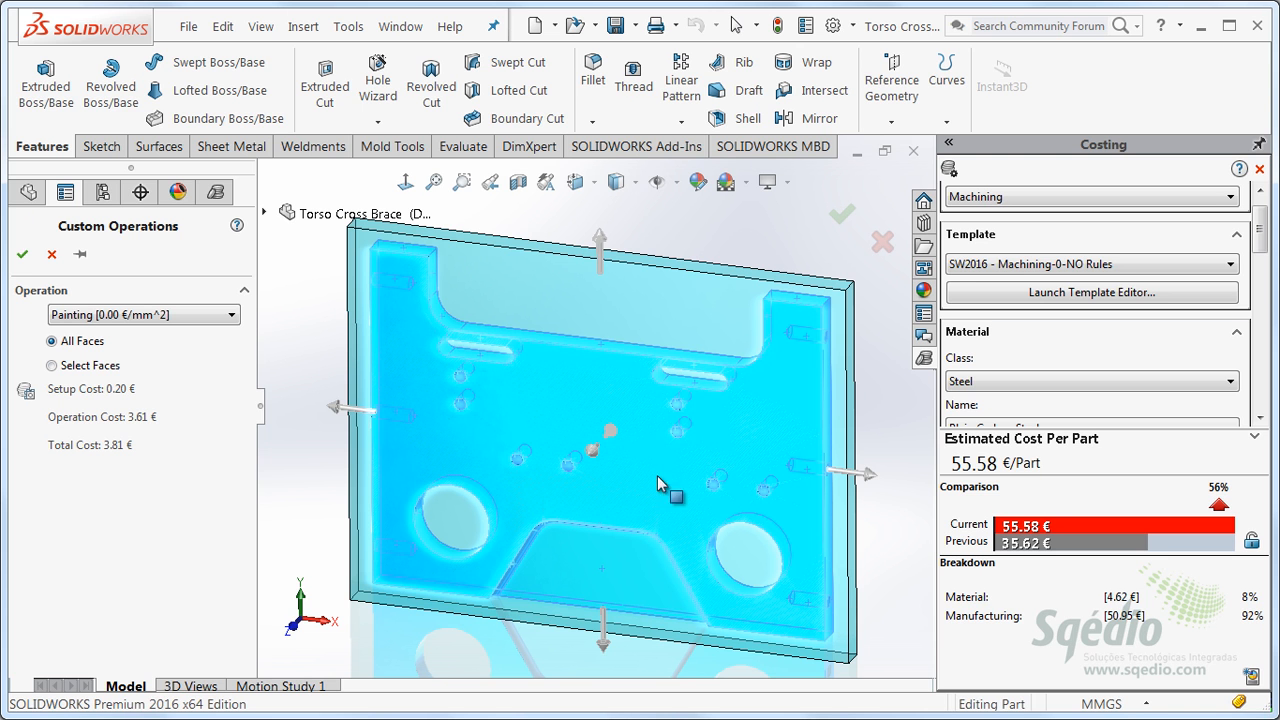
{"action": "left_click", "coordinate": [231, 315]}
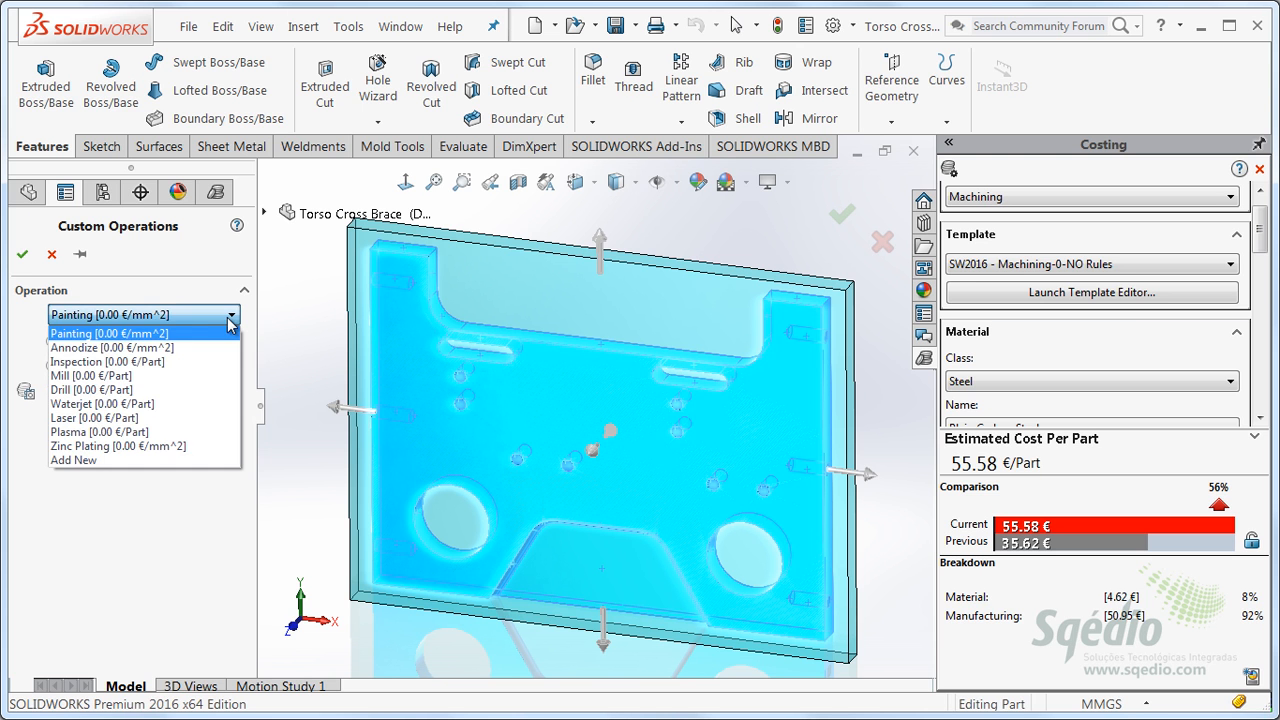
{"action": "left_click", "coordinate": [145, 454]}
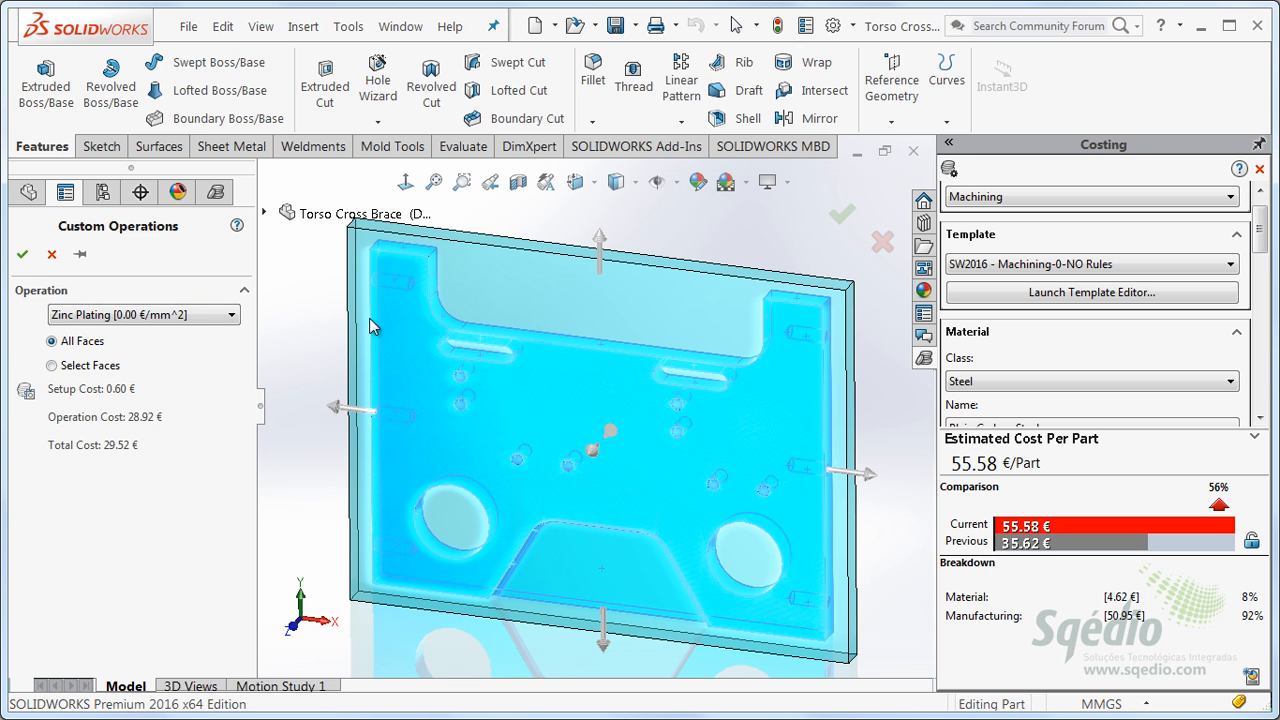
{"action": "left_click", "coordinate": [21, 256]}
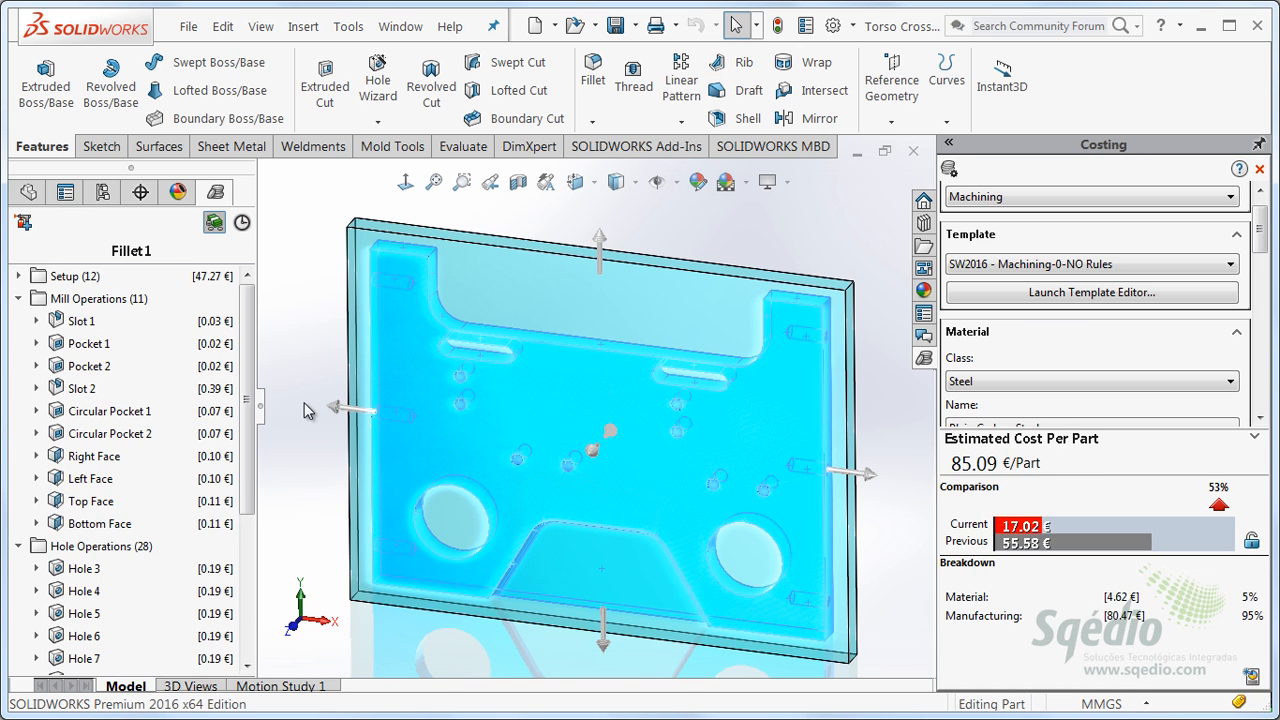
Expand the custom operations to examine the zinc plating cost, and collapse the mill and hole operation lists.
{"action": "left_click_drag", "start_coordinate": [250, 487], "coordinate": [250, 627]}
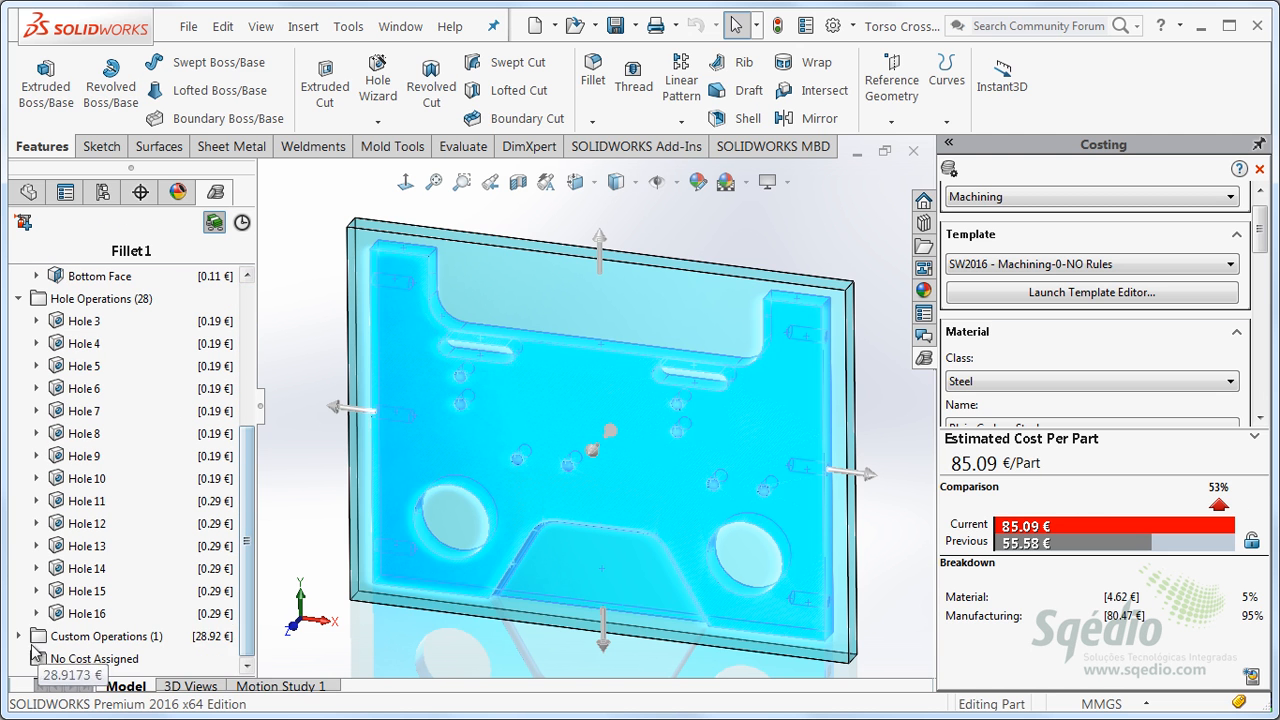
{"action": "mouse_move", "coordinate": [88, 668]}
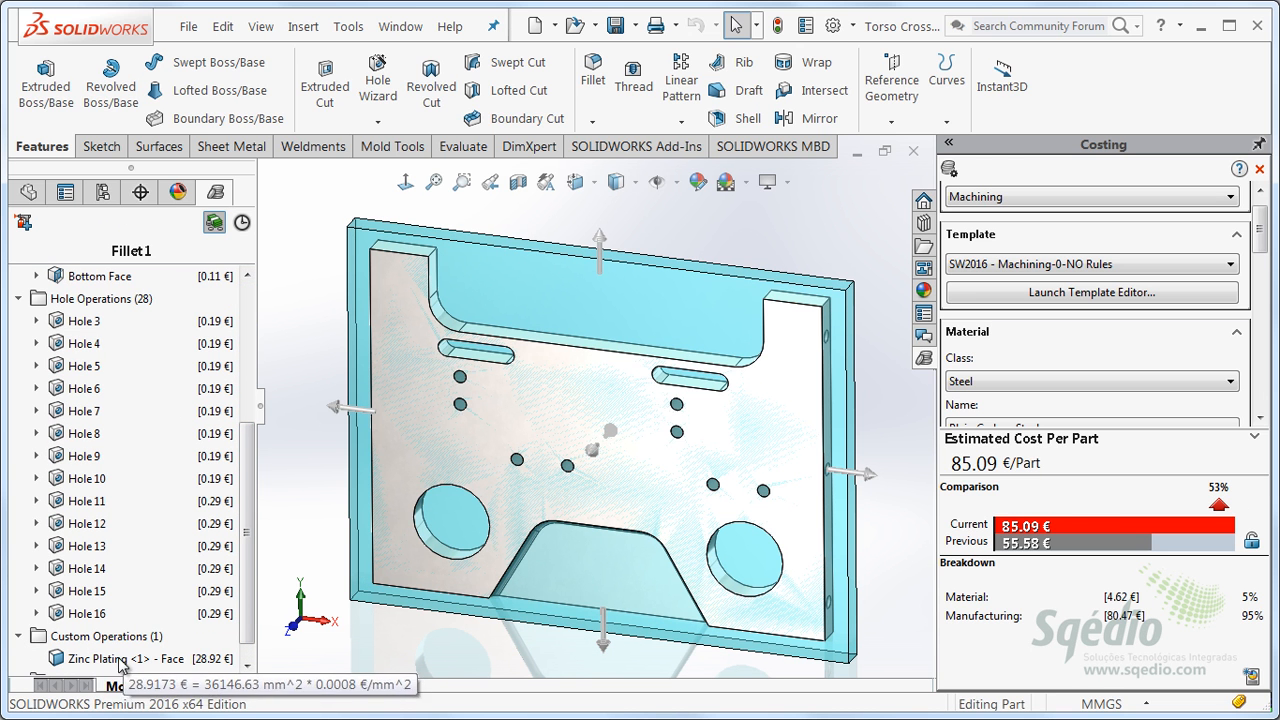
{"action": "mouse_move", "coordinate": [249, 372]}
{"action": "scroll", "coordinate": [249, 372], "scroll_direction": "up", "scroll_amount": 4}
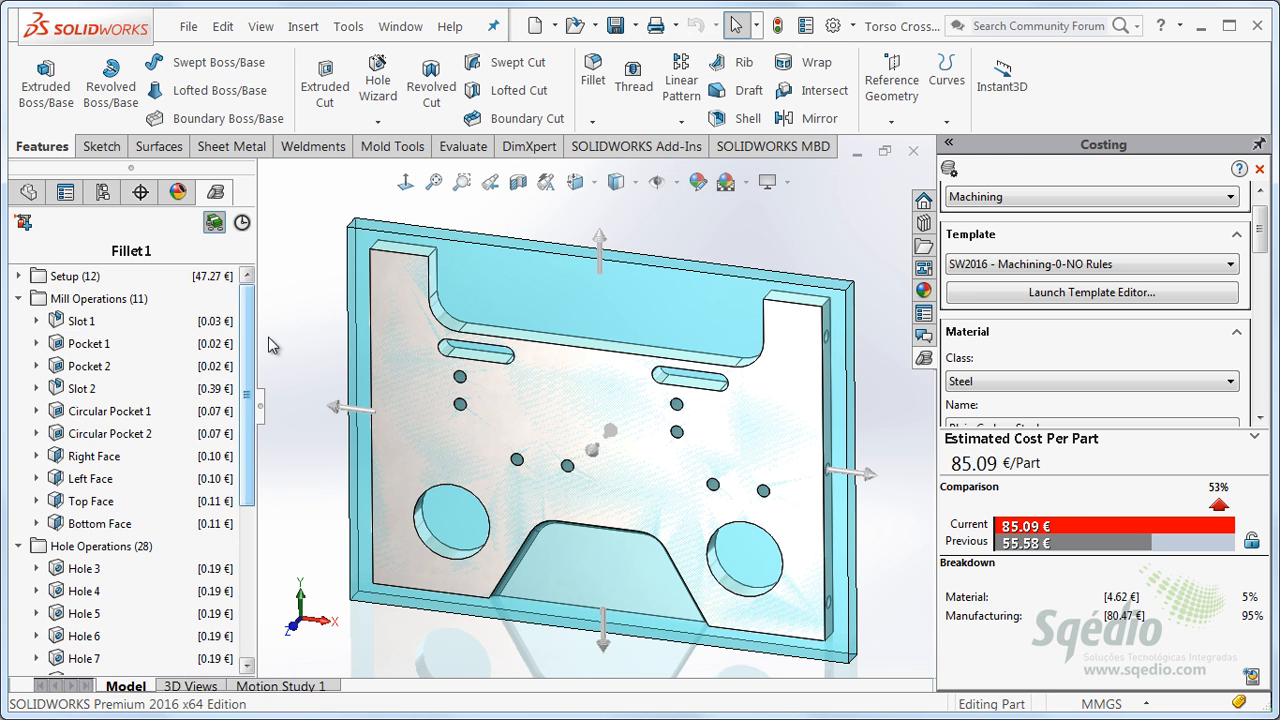
{"action": "left_click", "coordinate": [18, 298]}
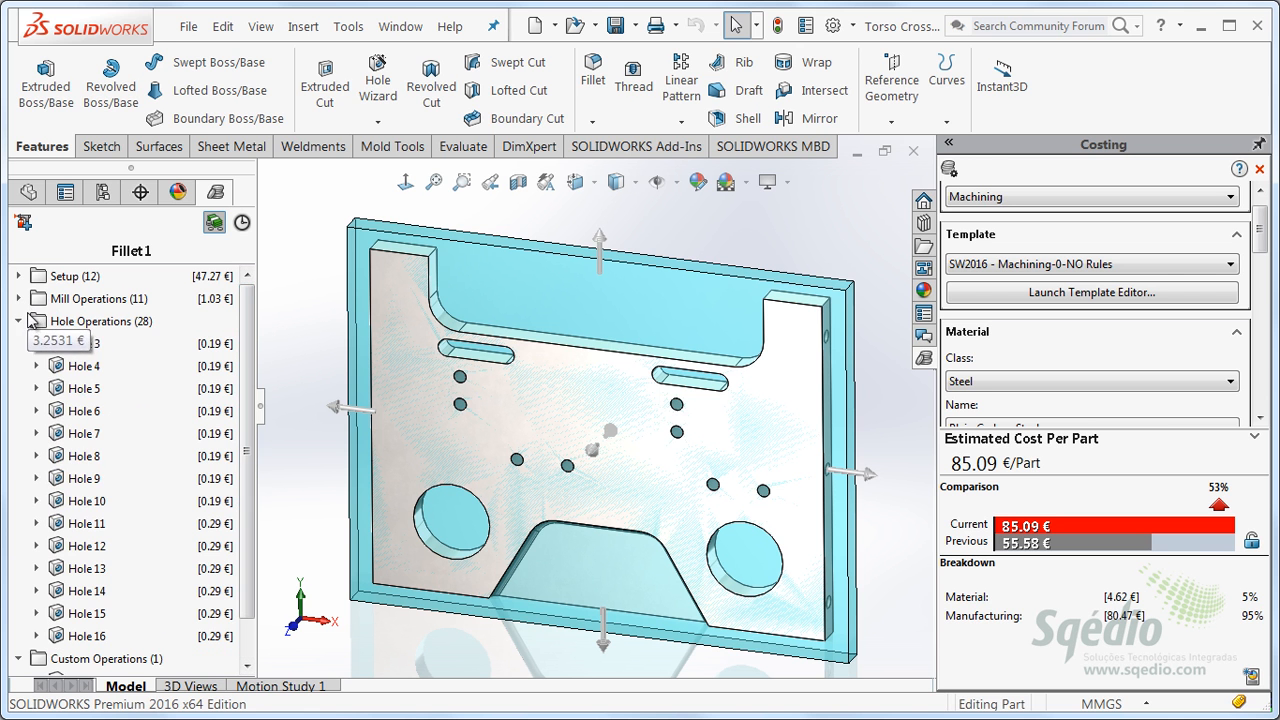
{"action": "left_click", "coordinate": [18, 321]}
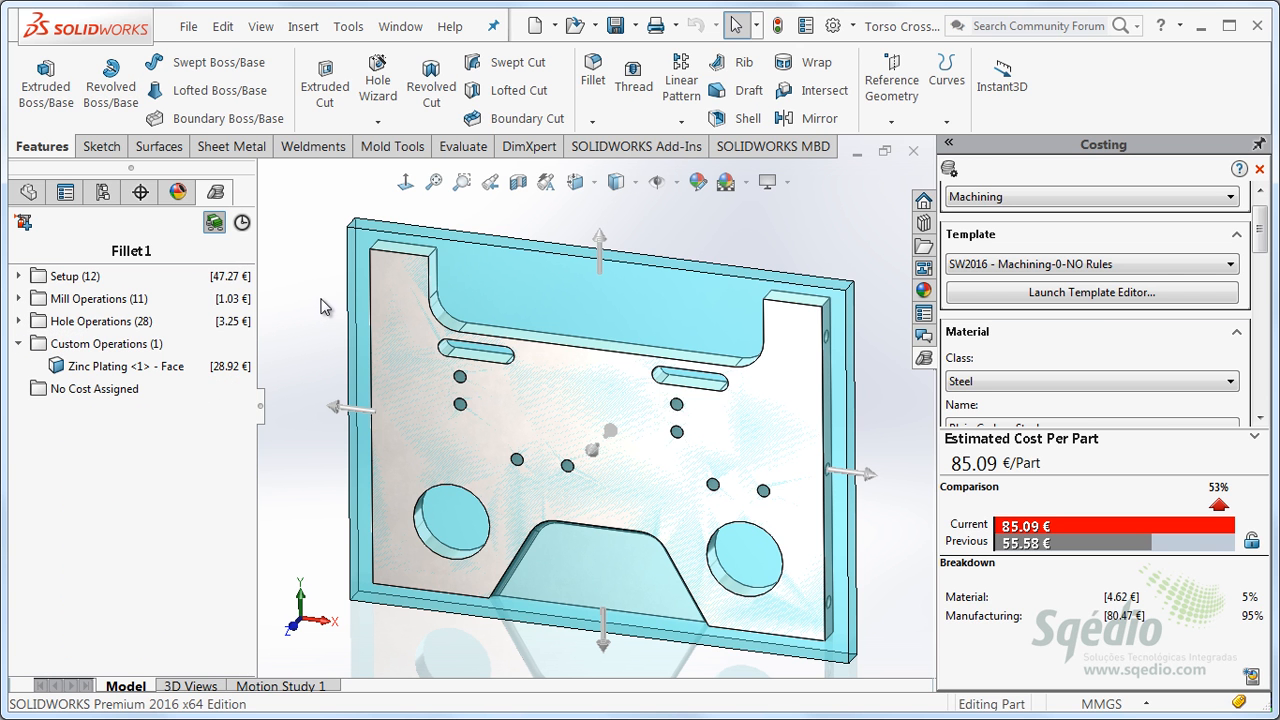
Change the brace's machining costing template to SW2016 - Machining-1.
{"action": "middle_click_drag", "start_coordinate": [337, 298], "coordinate": [329, 306]}
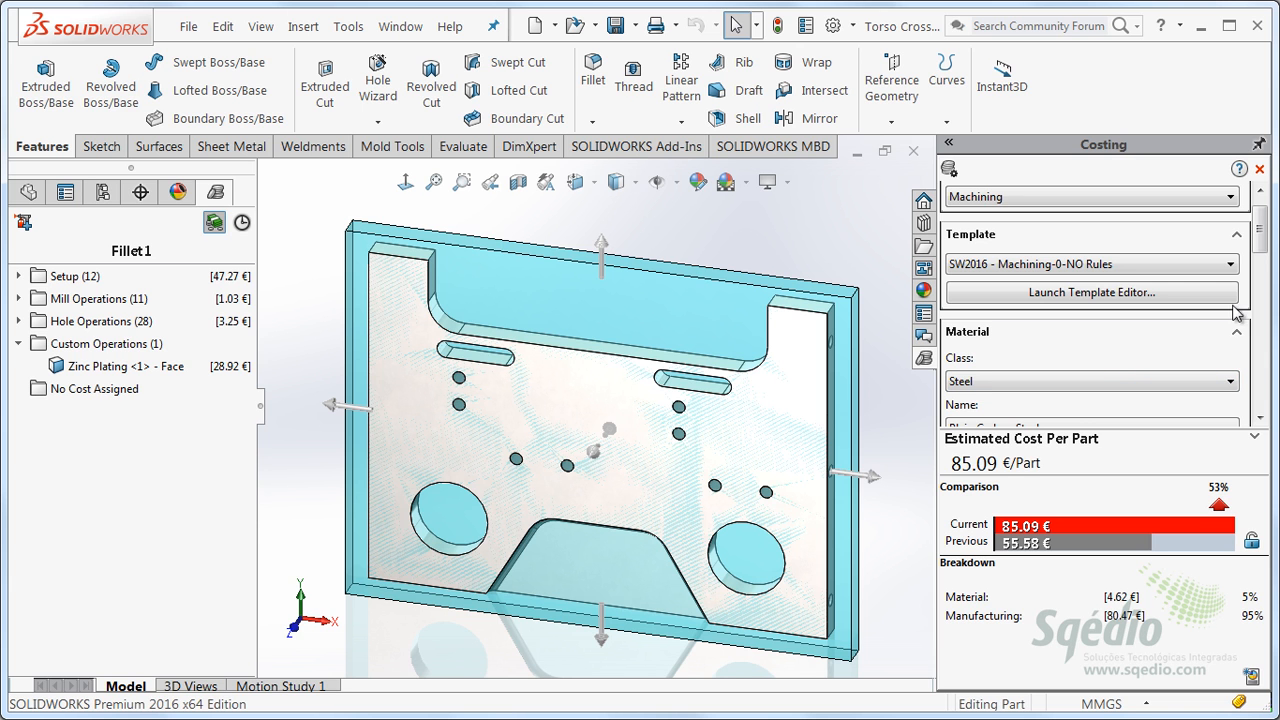
{"action": "left_click", "coordinate": [1230, 265]}
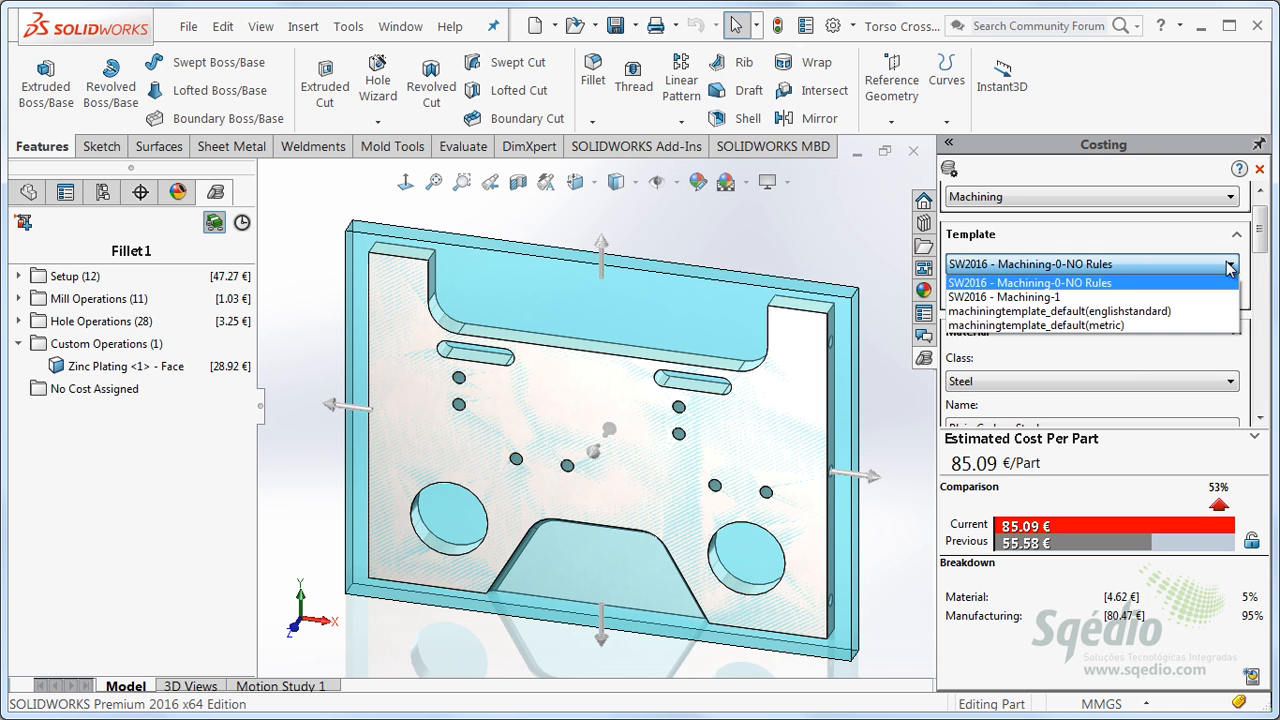
{"action": "left_click", "coordinate": [1067, 300]}
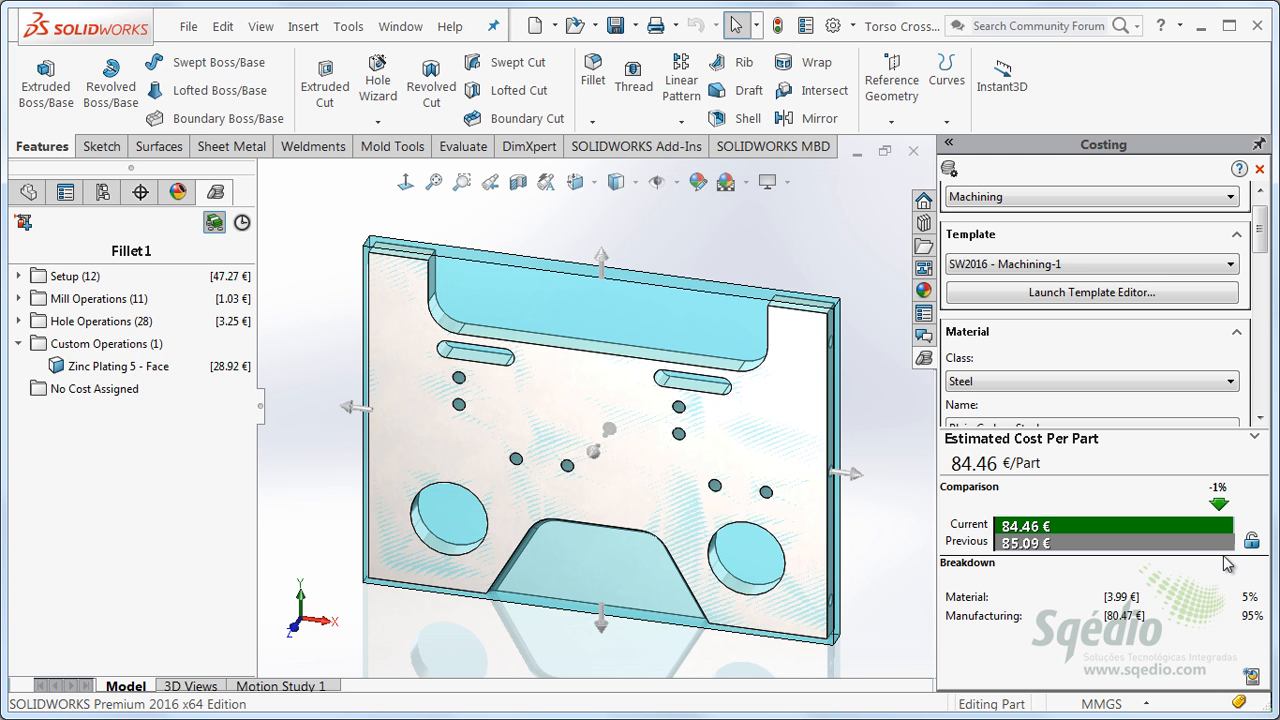
Highlight the brace faces covered by the Zinc Plating custom operation and examine them.
{"action": "middle_click_drag", "start_coordinate": [904, 520], "coordinate": [922, 474]}
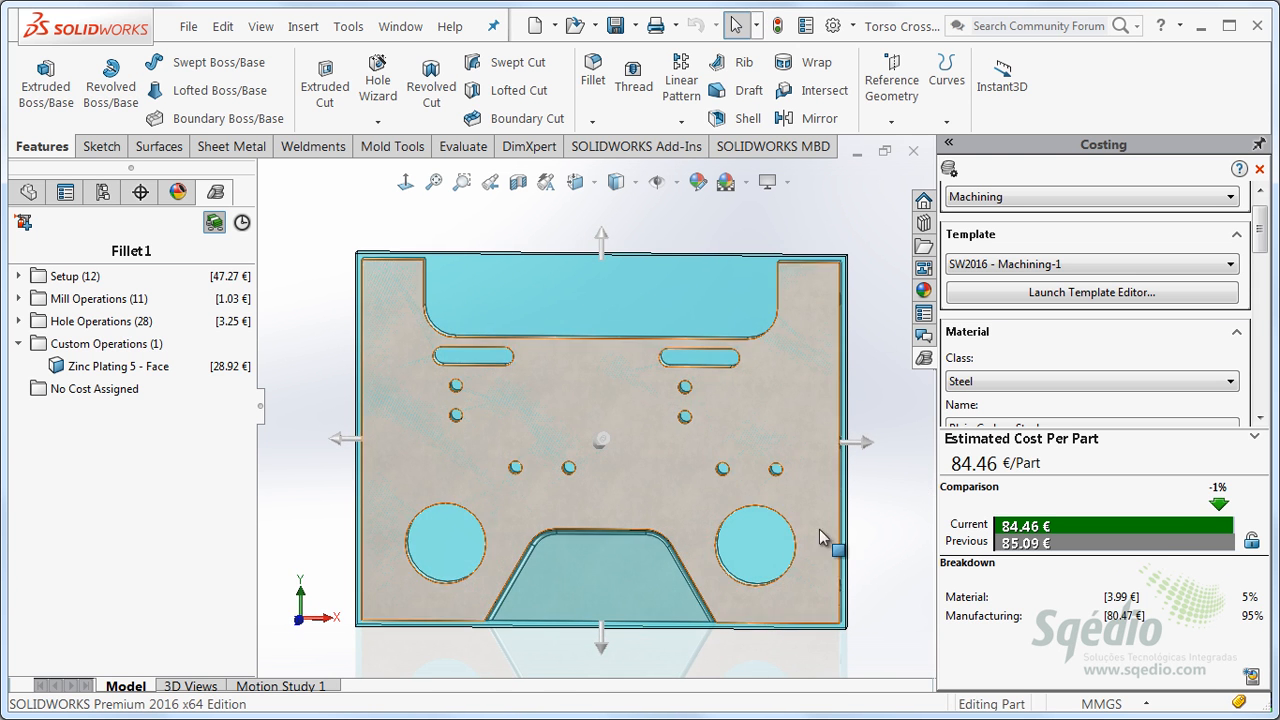
{"action": "middle_click_drag", "start_coordinate": [862, 542], "coordinate": [600, 505]}
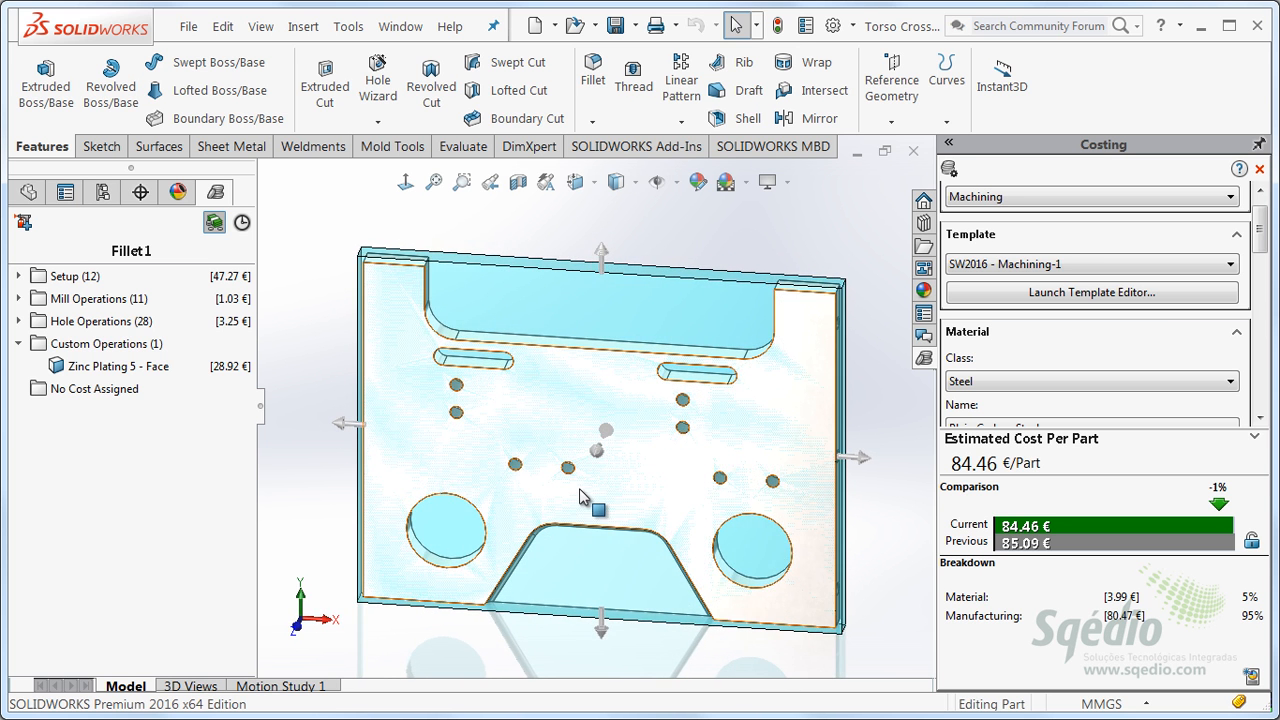
{"action": "scroll", "coordinate": [580, 497], "scroll_direction": "down", "scroll_amount": 2}
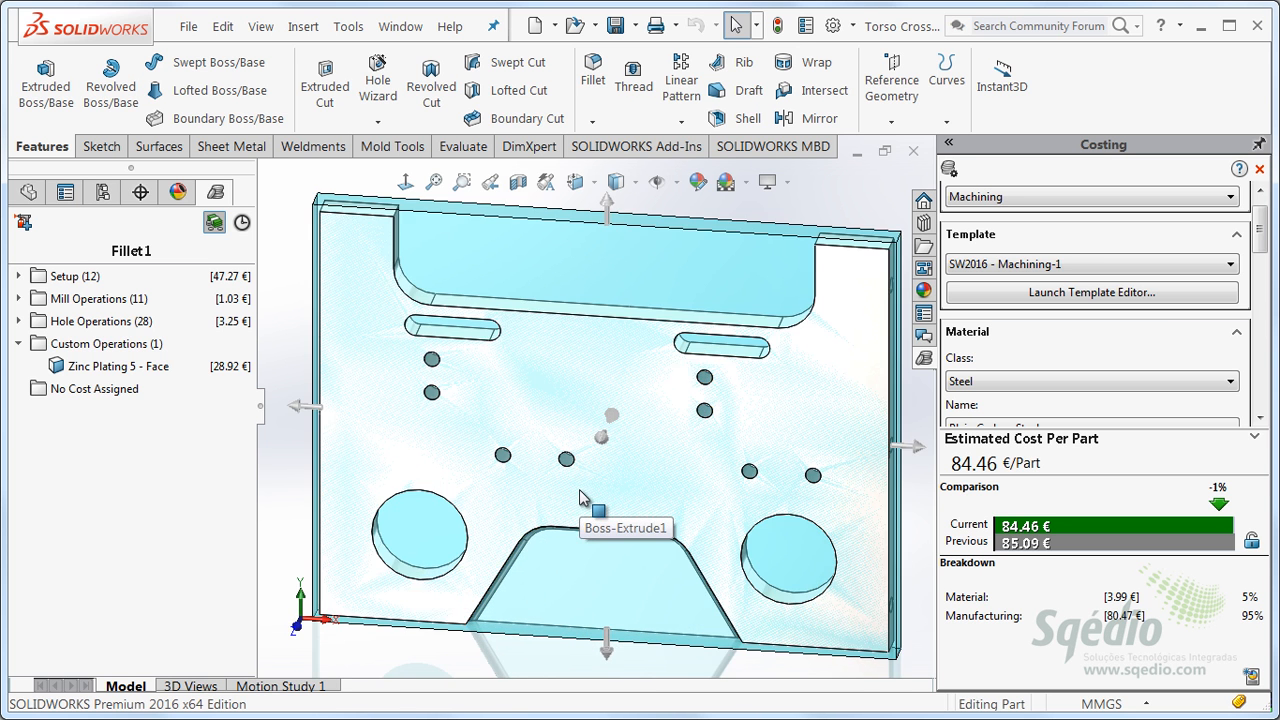
{"action": "left_click", "coordinate": [117, 367]}
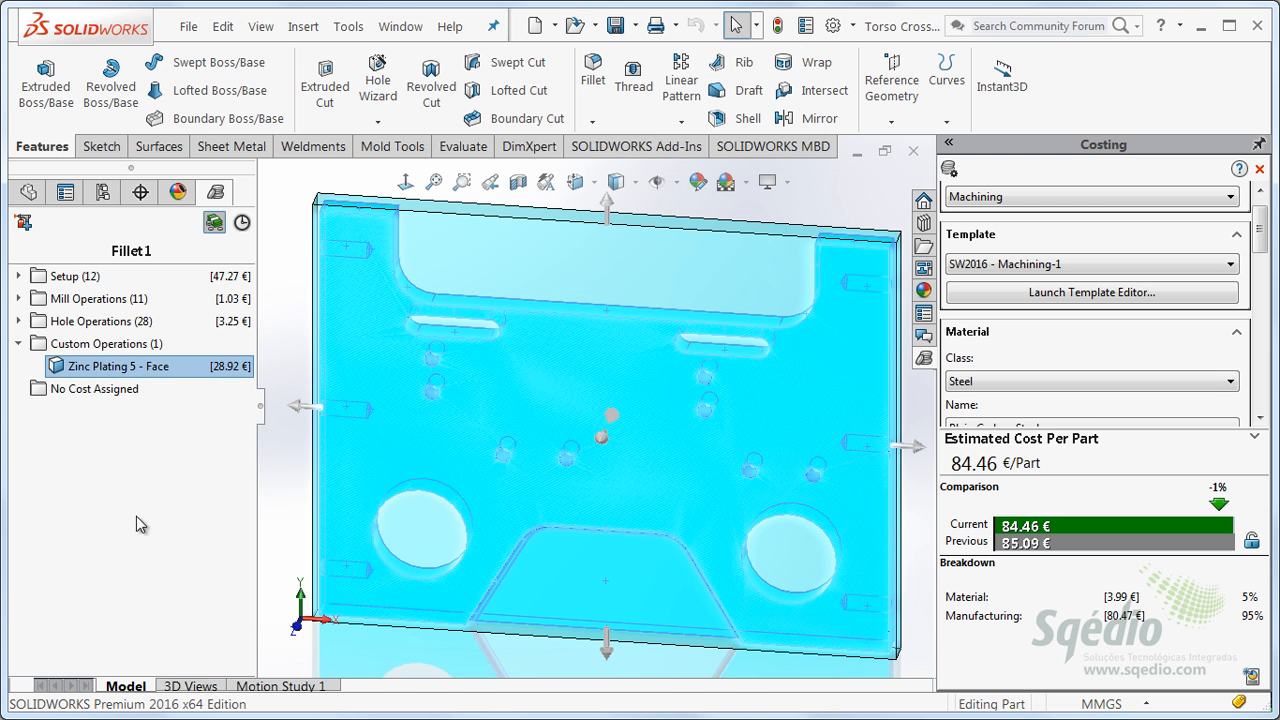
Expand the brace's hole and mill operations and highlight Circular Pocket 1 and Circular Pocket 2 to examine their milling.
{"action": "left_click", "coordinate": [17, 321]}
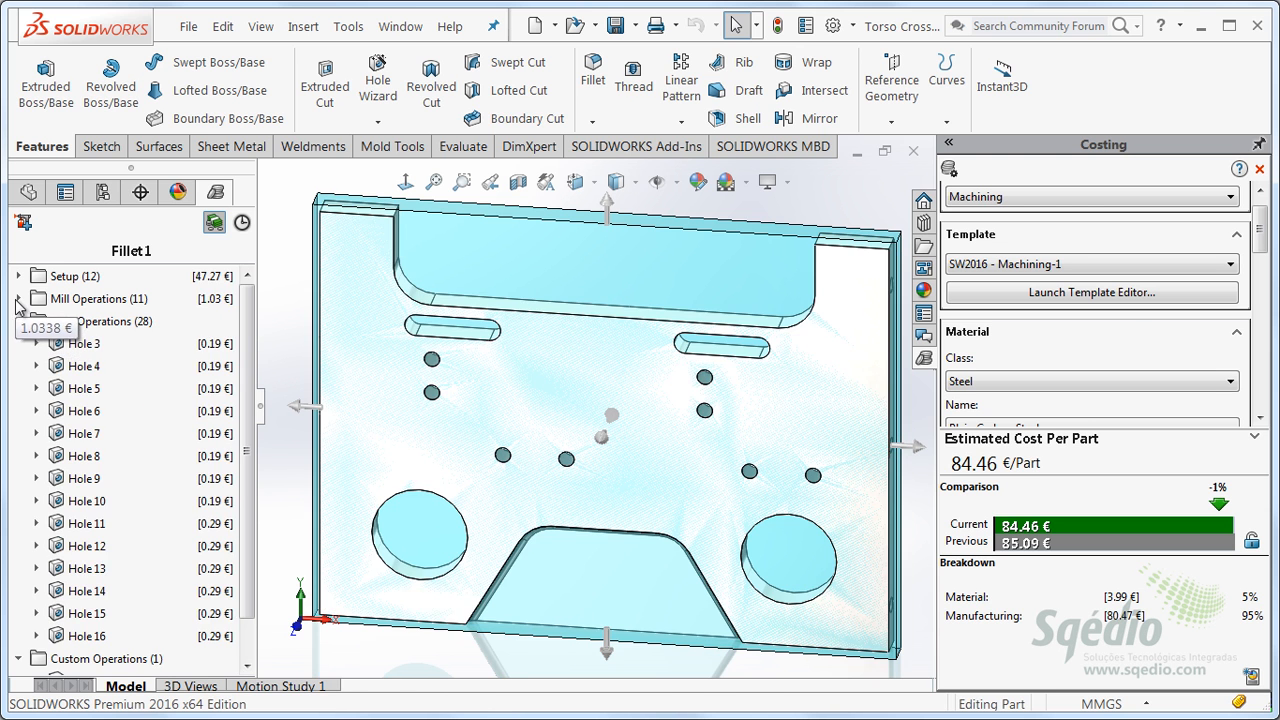
{"action": "left_click", "coordinate": [17, 298]}
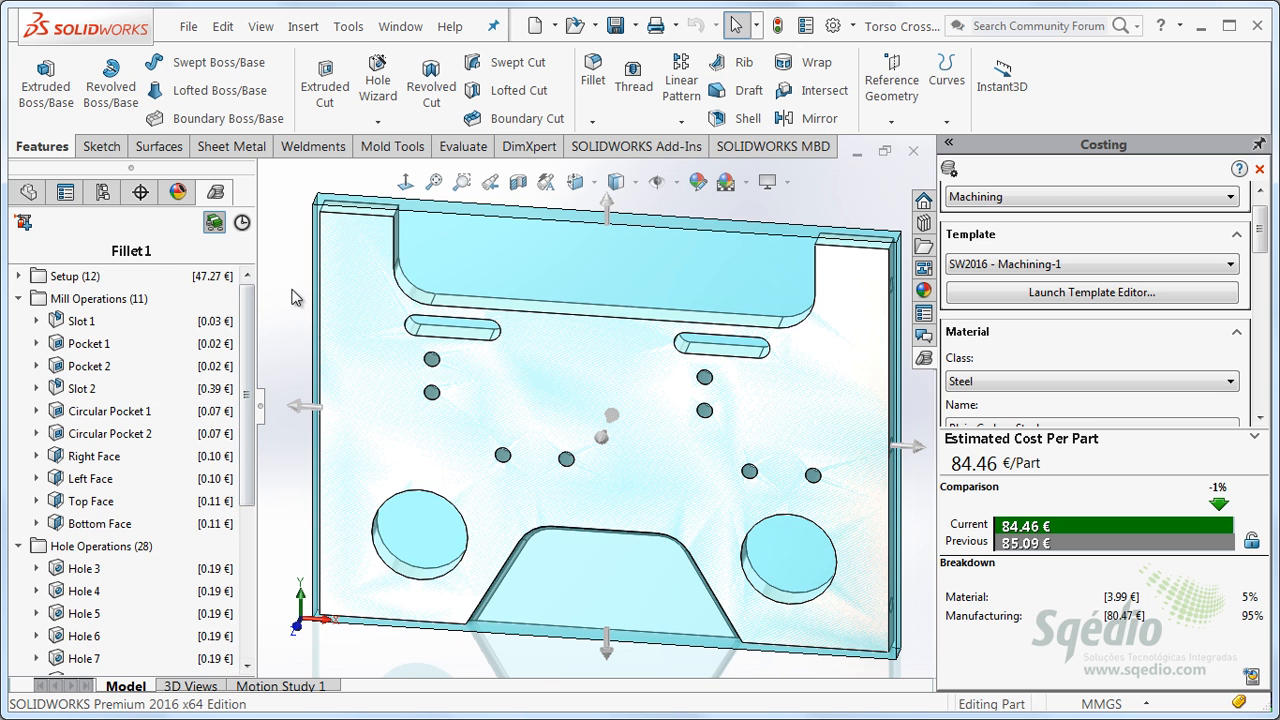
{"action": "left_click", "coordinate": [105, 411]}
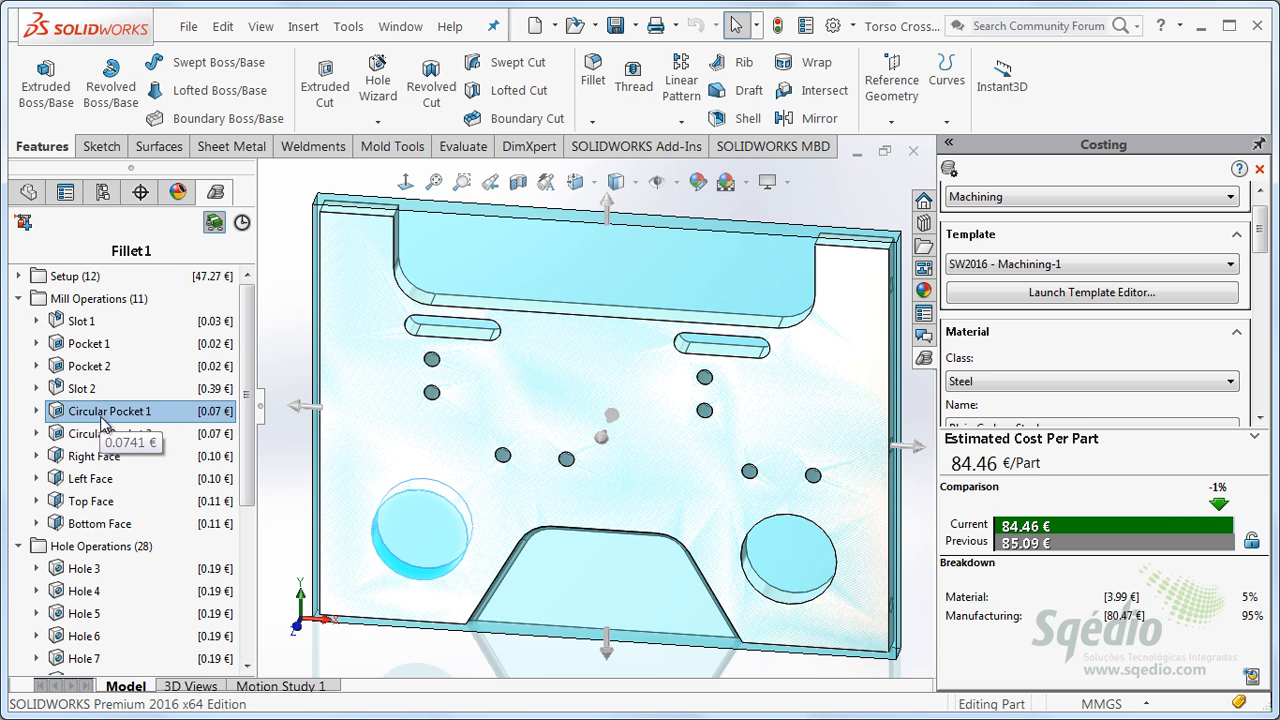
{"action": "left_click", "coordinate": [108, 428]}
{"action": "left_click", "coordinate": [107, 416]}
{"action": "left_click", "coordinate": [109, 436]}
{"action": "left_click", "coordinate": [110, 413]}
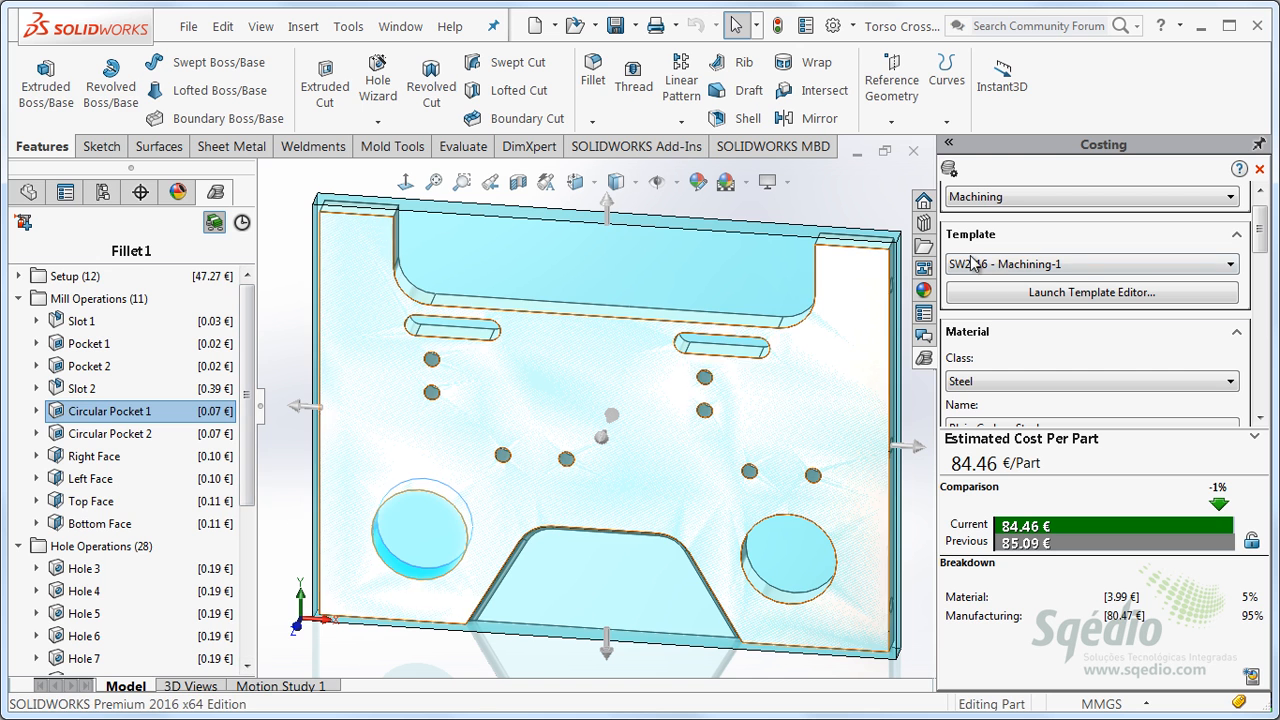
{"action": "key", "text": "Escape"}
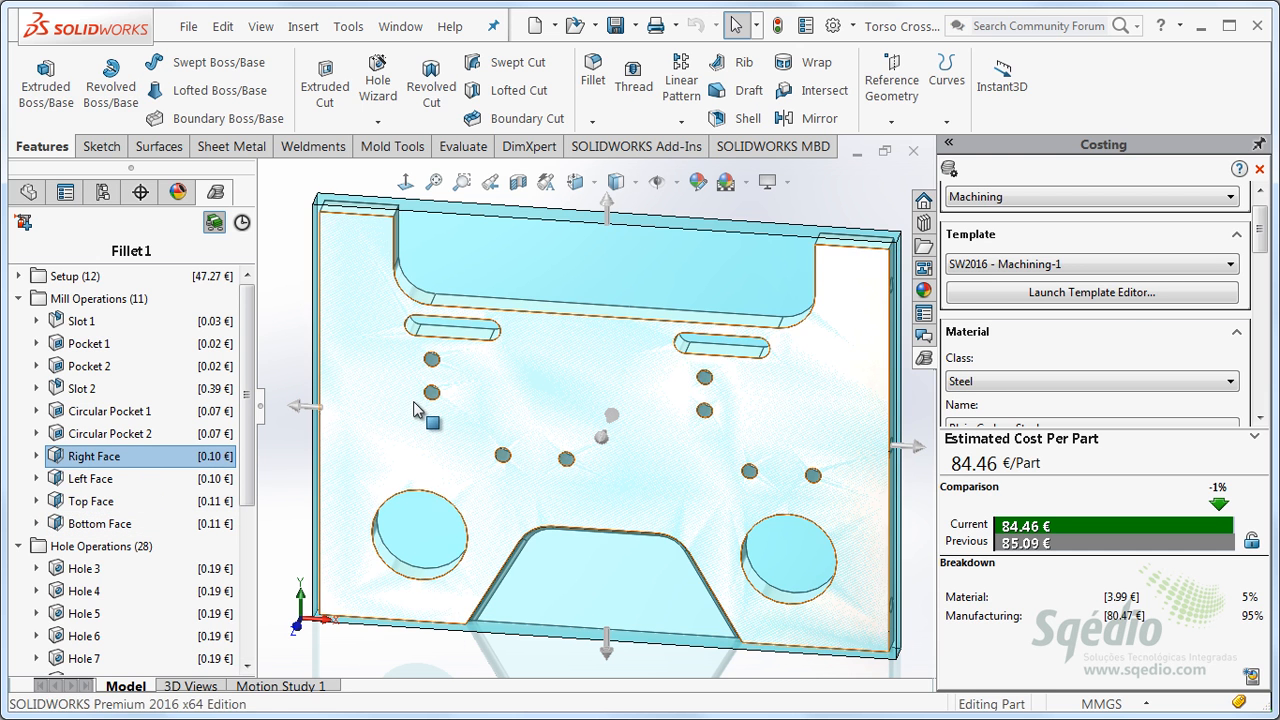
{"action": "scroll", "coordinate": [423, 409], "scroll_direction": "down", "scroll_amount": 2}
{"action": "scroll", "coordinate": [418, 409], "scroll_direction": "up", "scroll_amount": 2}
{"action": "scroll", "coordinate": [710, 425], "scroll_direction": "up", "scroll_amount": 2}
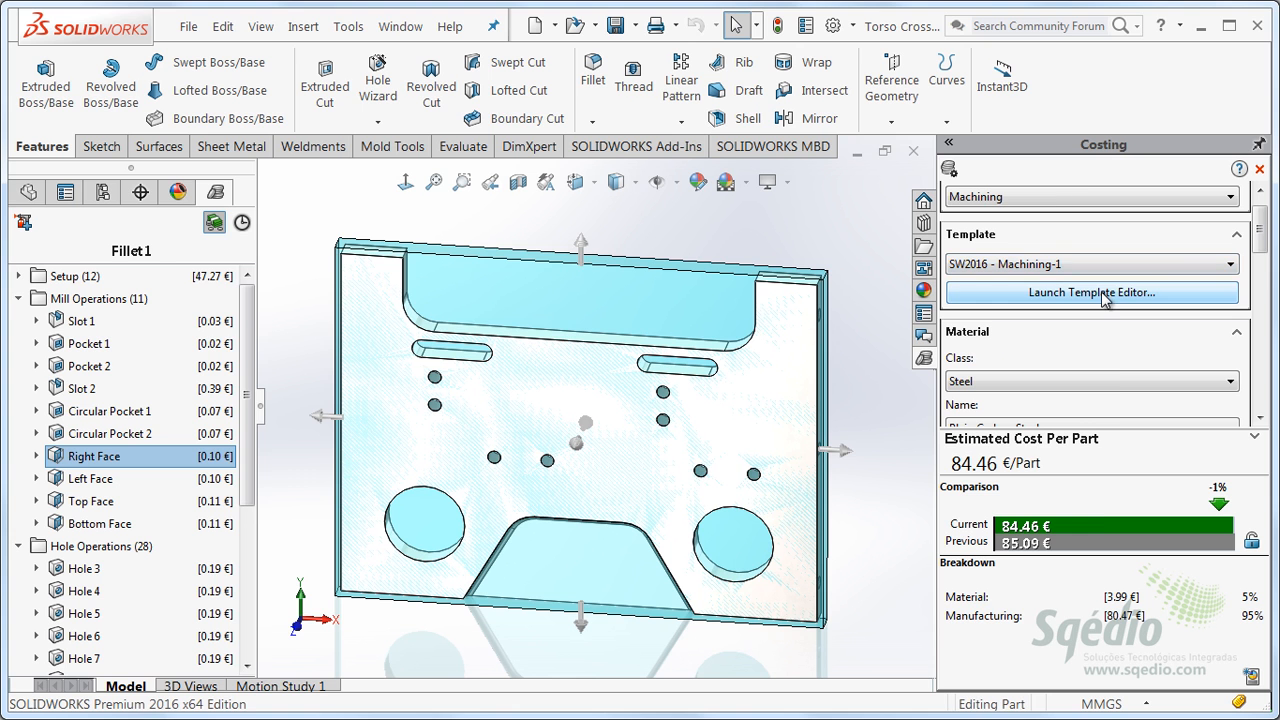
Review the definitions of the Mill Large Holes, Zinc plate steel parts and Add Stock on sides rules in the SW2016 - Machining-1 template.
{"action": "left_click", "coordinate": [1100, 293]}
{"action": "left_click_drag", "start_coordinate": [634, 140], "coordinate": [640, 37]}
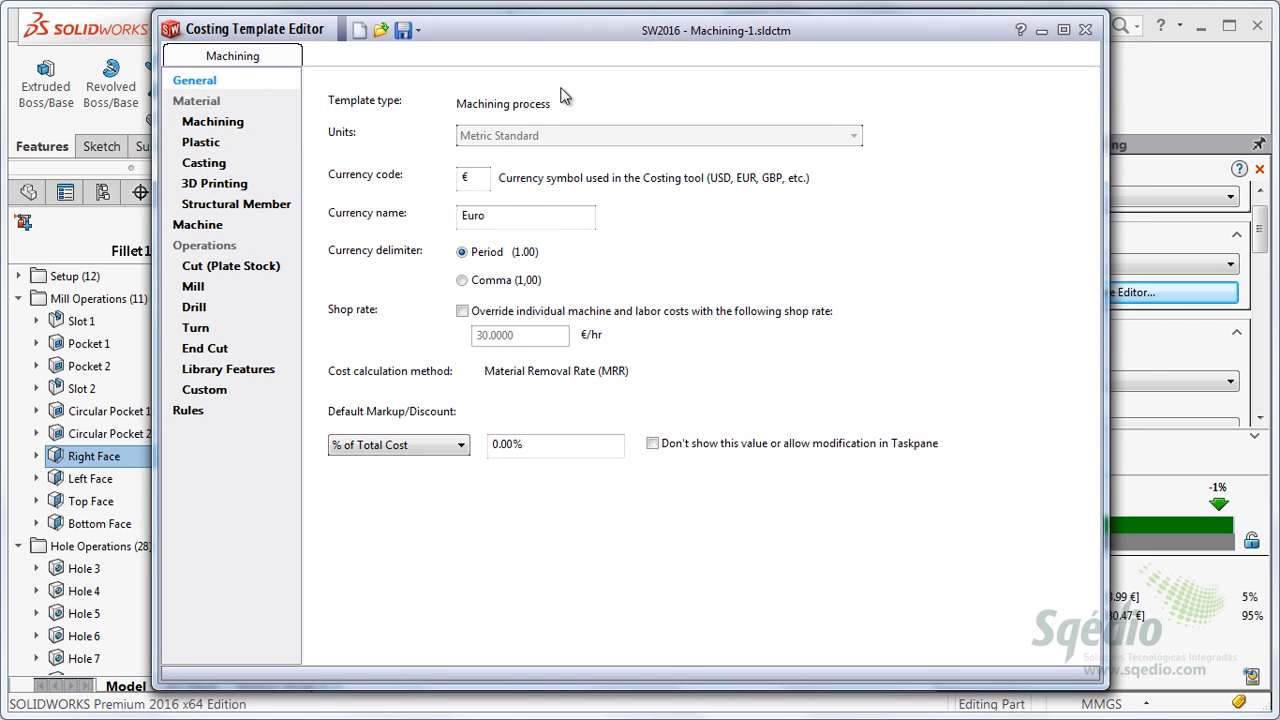
{"action": "left_click", "coordinate": [200, 410]}
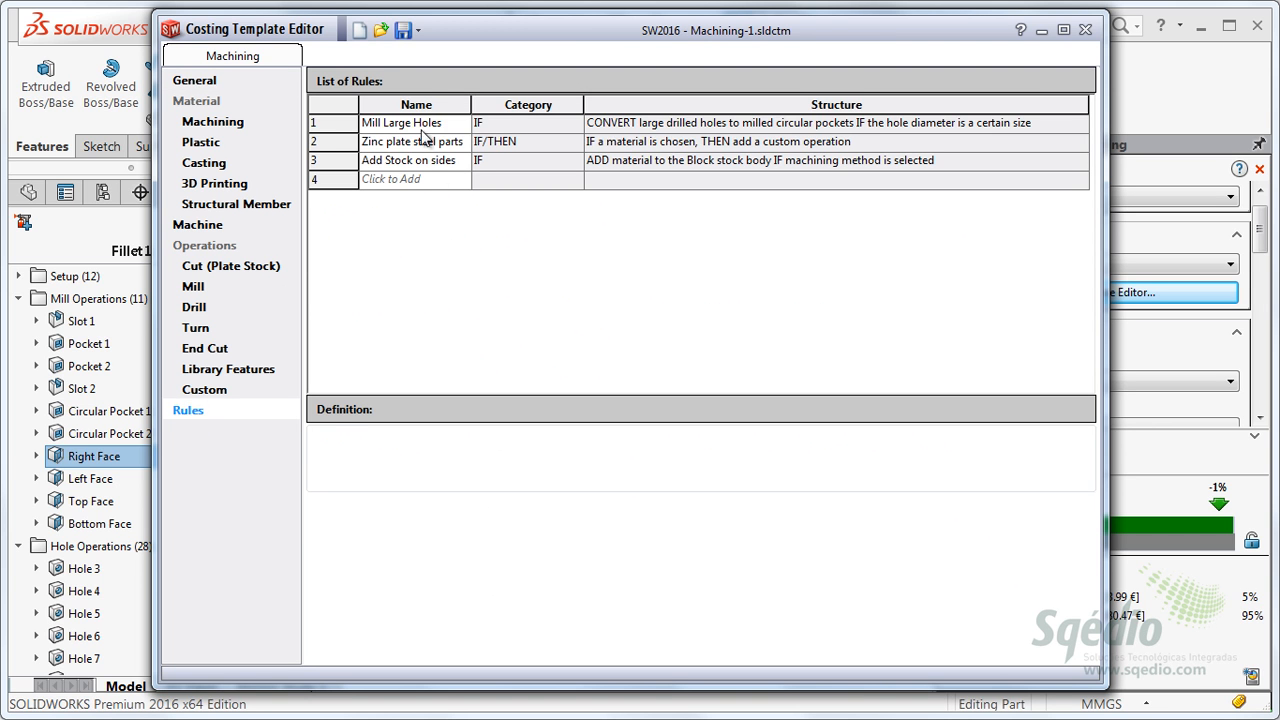
{"action": "left_click", "coordinate": [333, 125]}
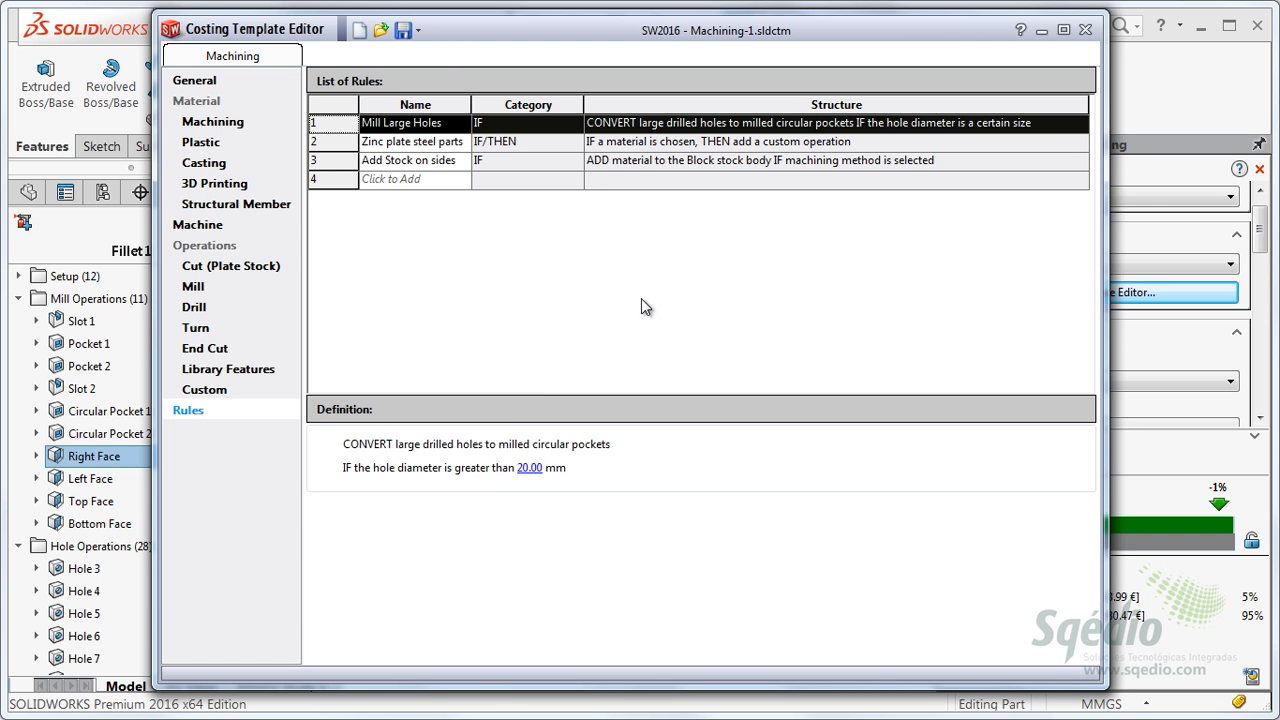
{"action": "left_click", "coordinate": [403, 143]}
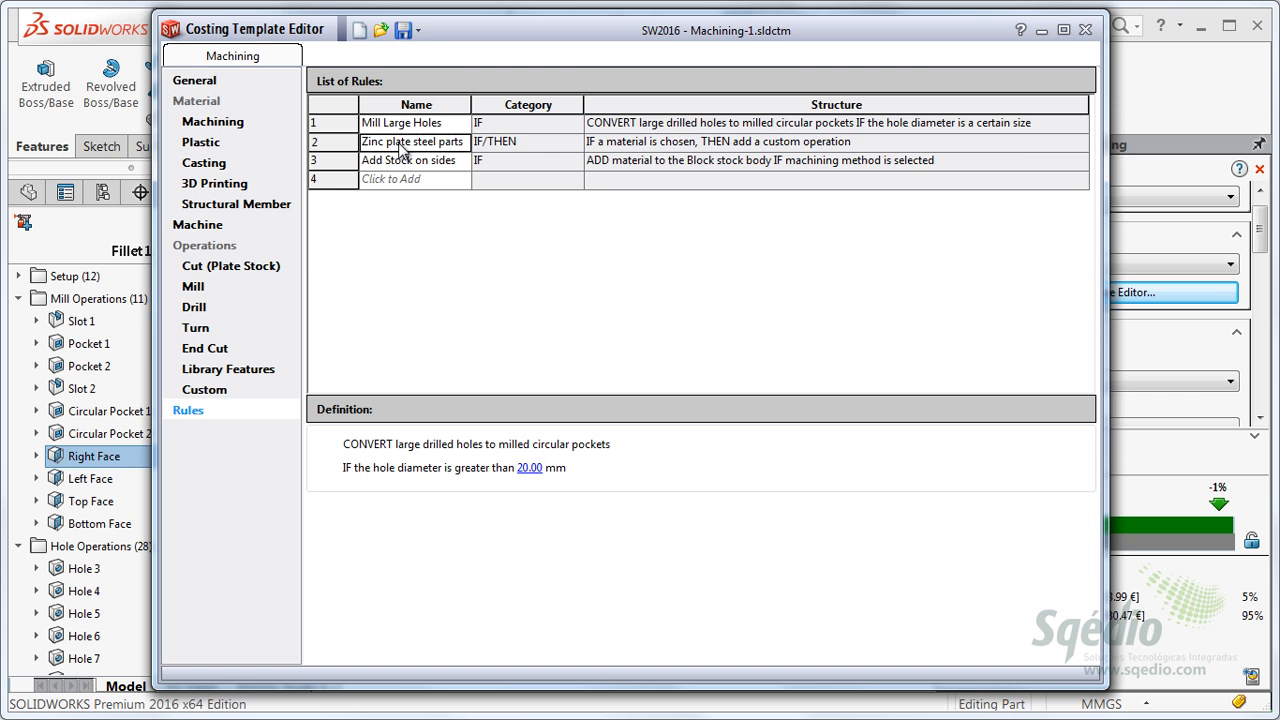
{"action": "left_click", "coordinate": [336, 143]}
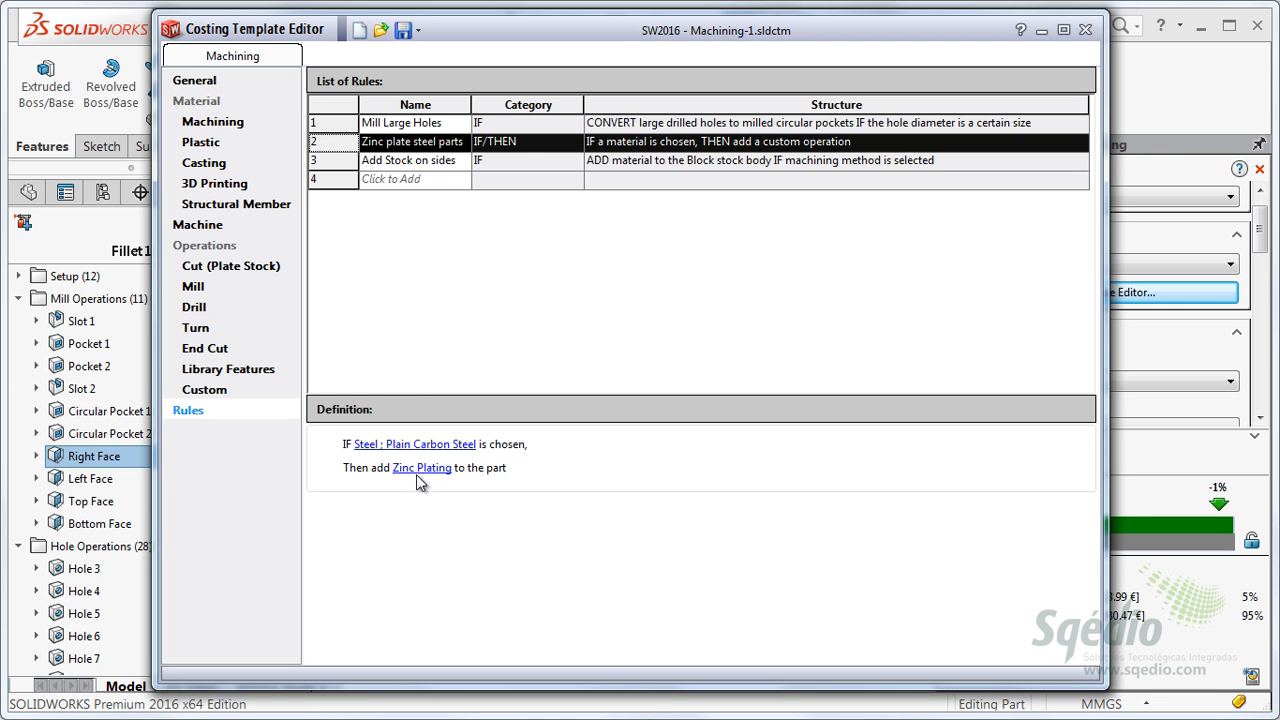
{"action": "left_click", "coordinate": [333, 160]}
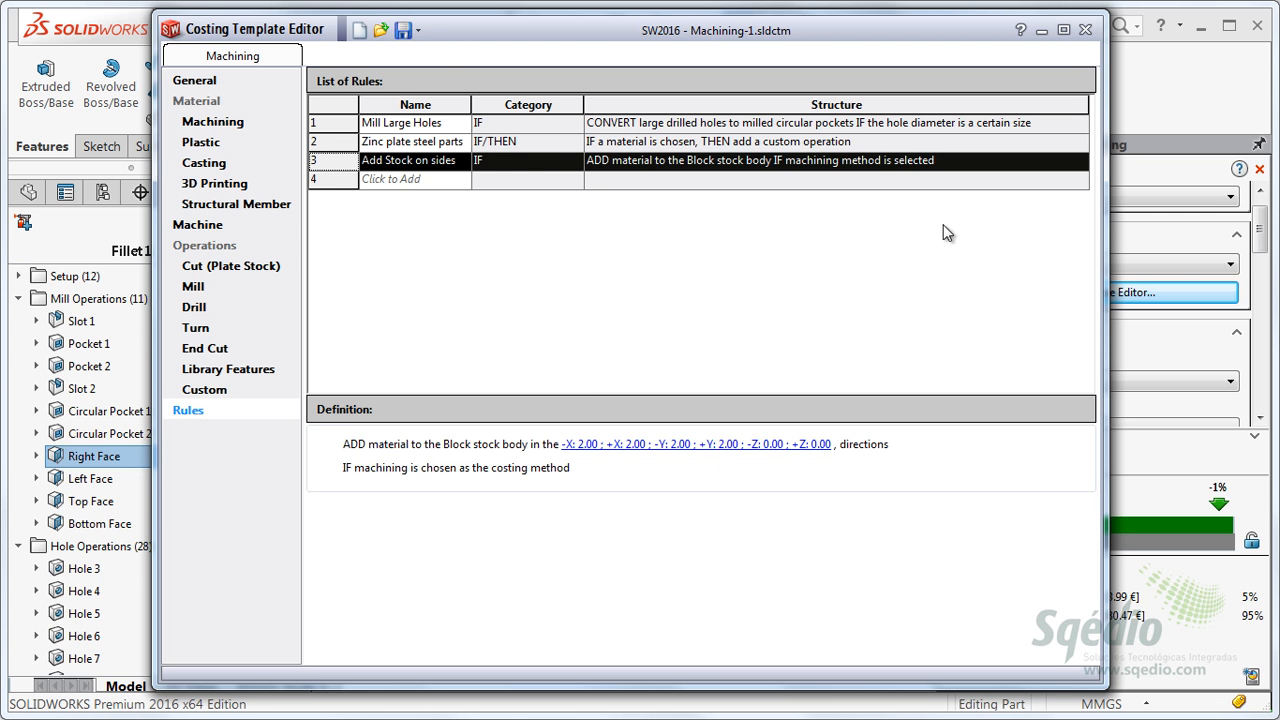
{"action": "left_click", "coordinate": [1085, 32]}
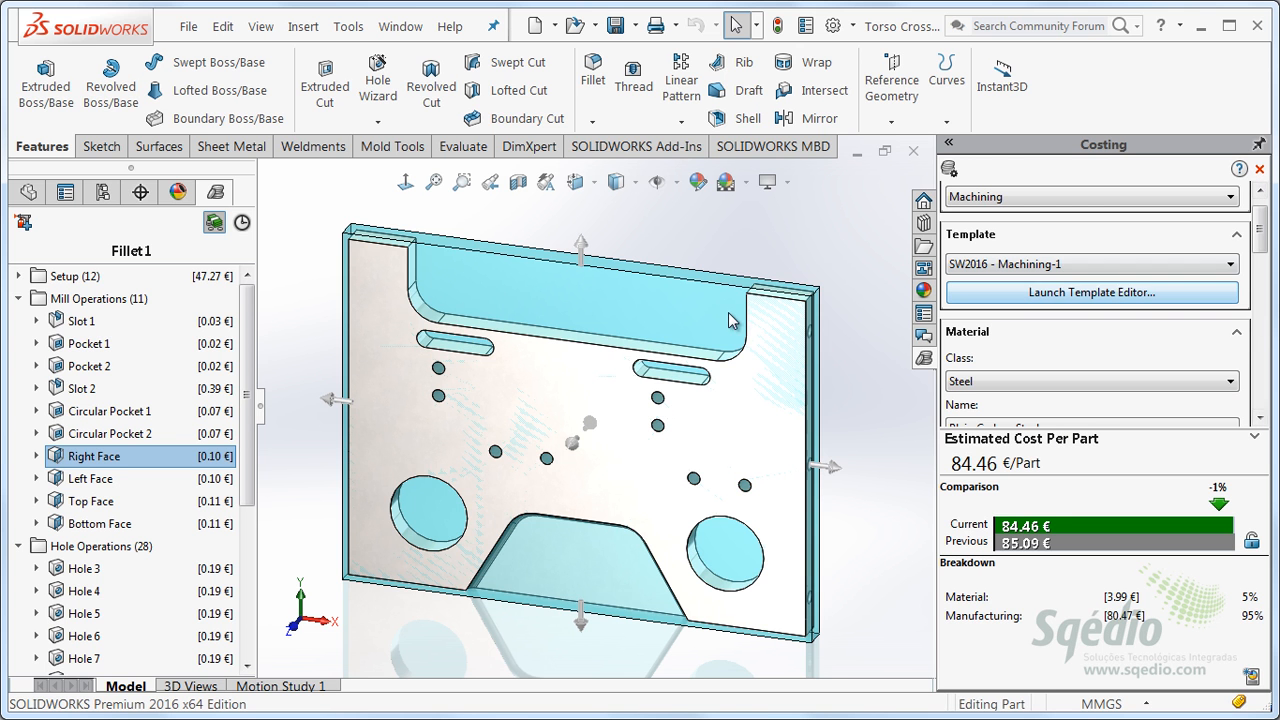
Close the Torso Cross Brace part and save its changes.
{"action": "middle_click_drag", "start_coordinate": [775, 238], "coordinate": [815, 234]}
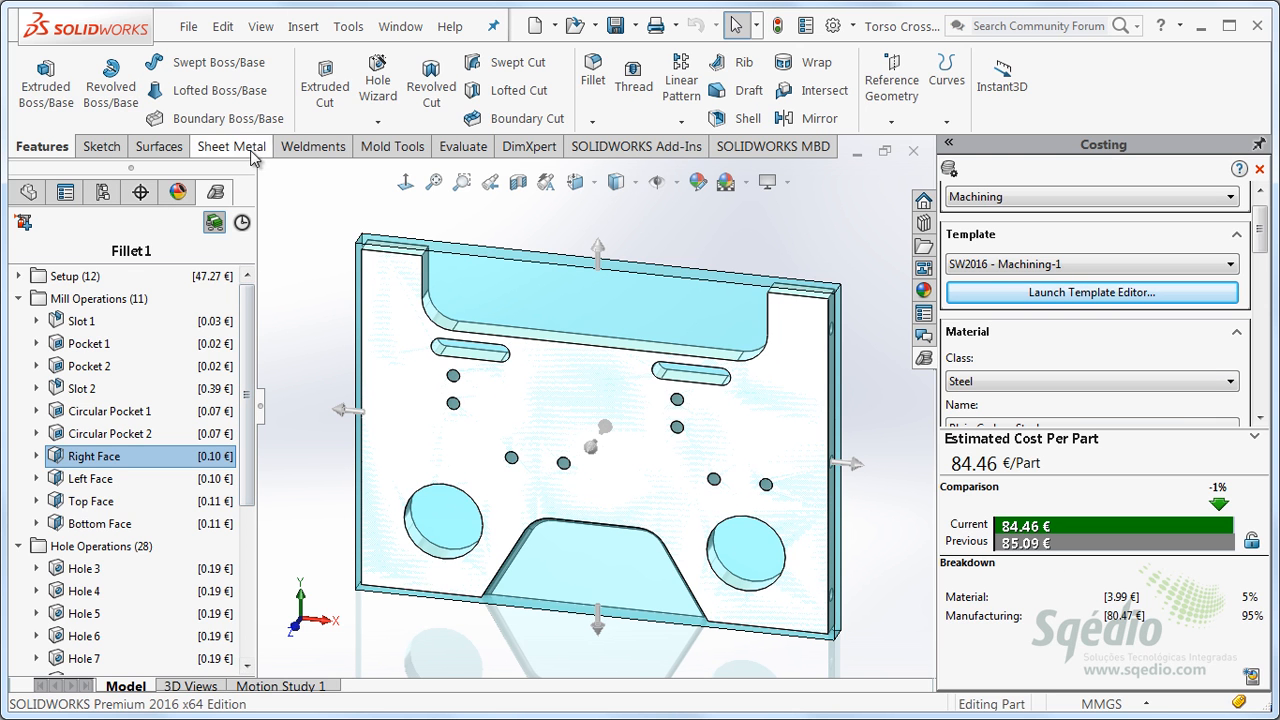
{"action": "left_click", "coordinate": [914, 152]}
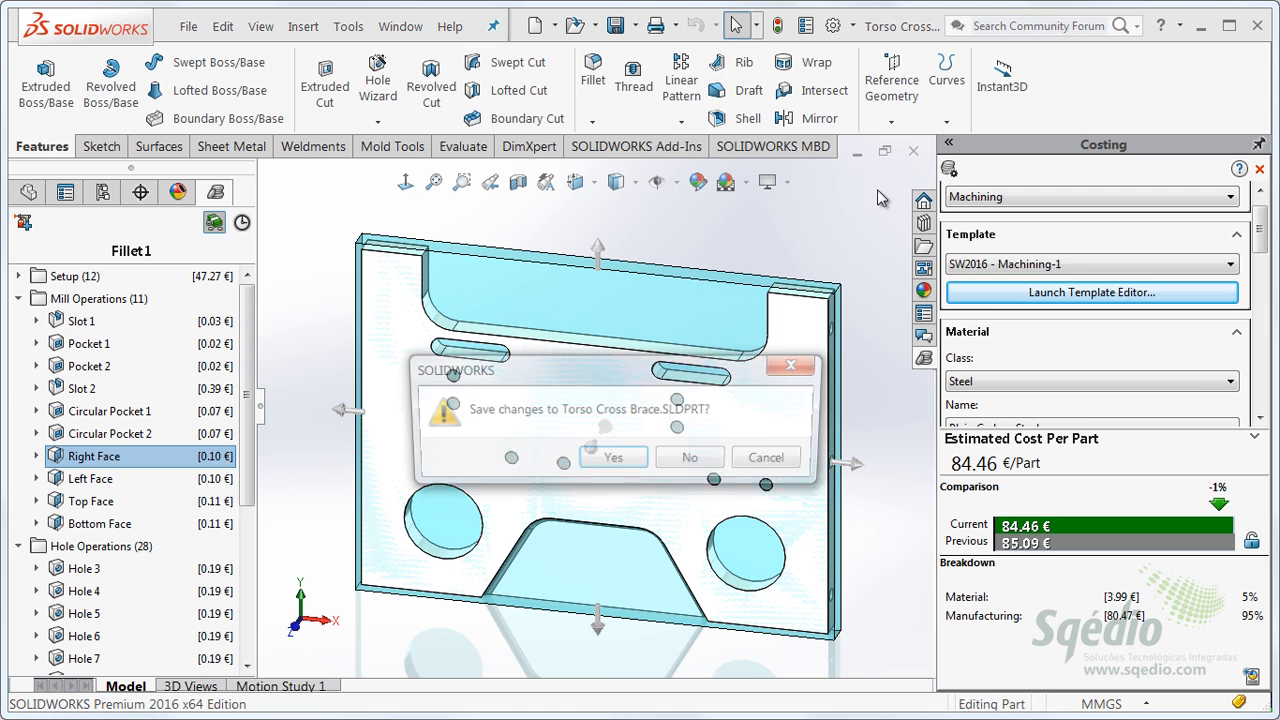
{"action": "left_click", "coordinate": [625, 459]}
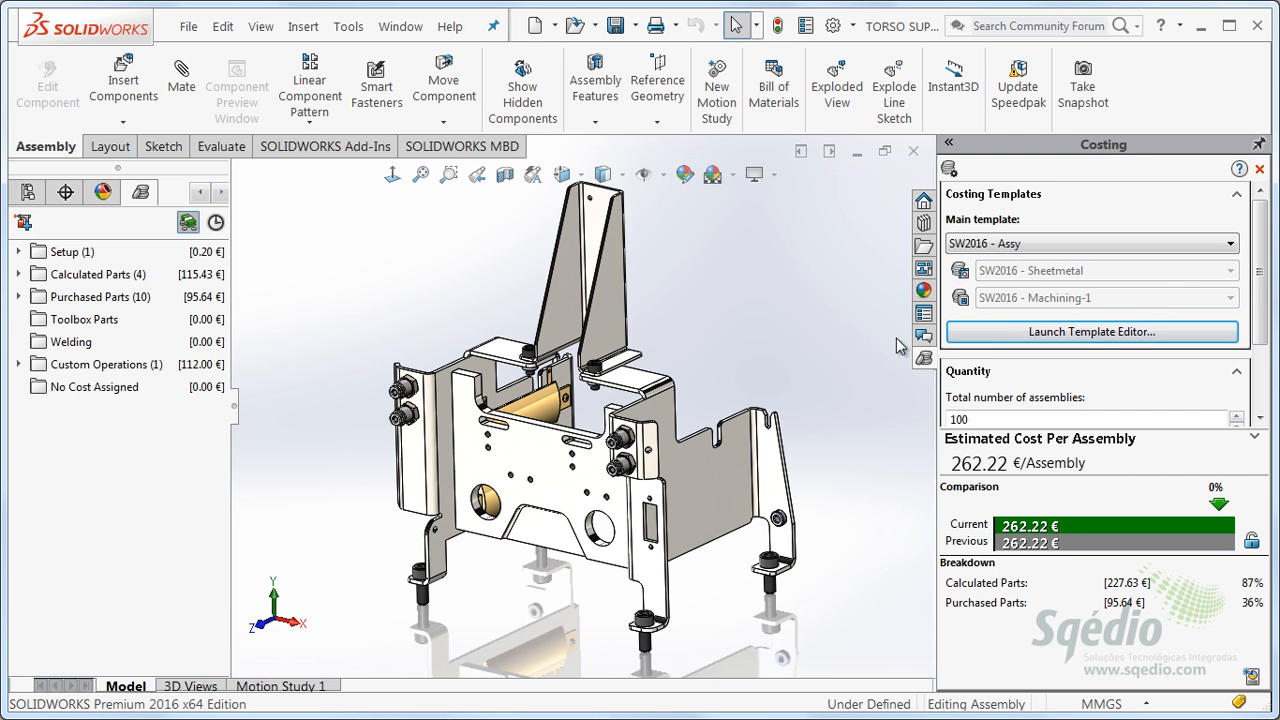
Highlight the assembly's calculated and purchased parts, and check the Toolbox and welding cost categories.
{"action": "scroll", "coordinate": [1246, 288], "scroll_direction": "down", "scroll_amount": 3}
{"action": "scroll", "coordinate": [1246, 288], "scroll_direction": "up", "scroll_amount": 3}
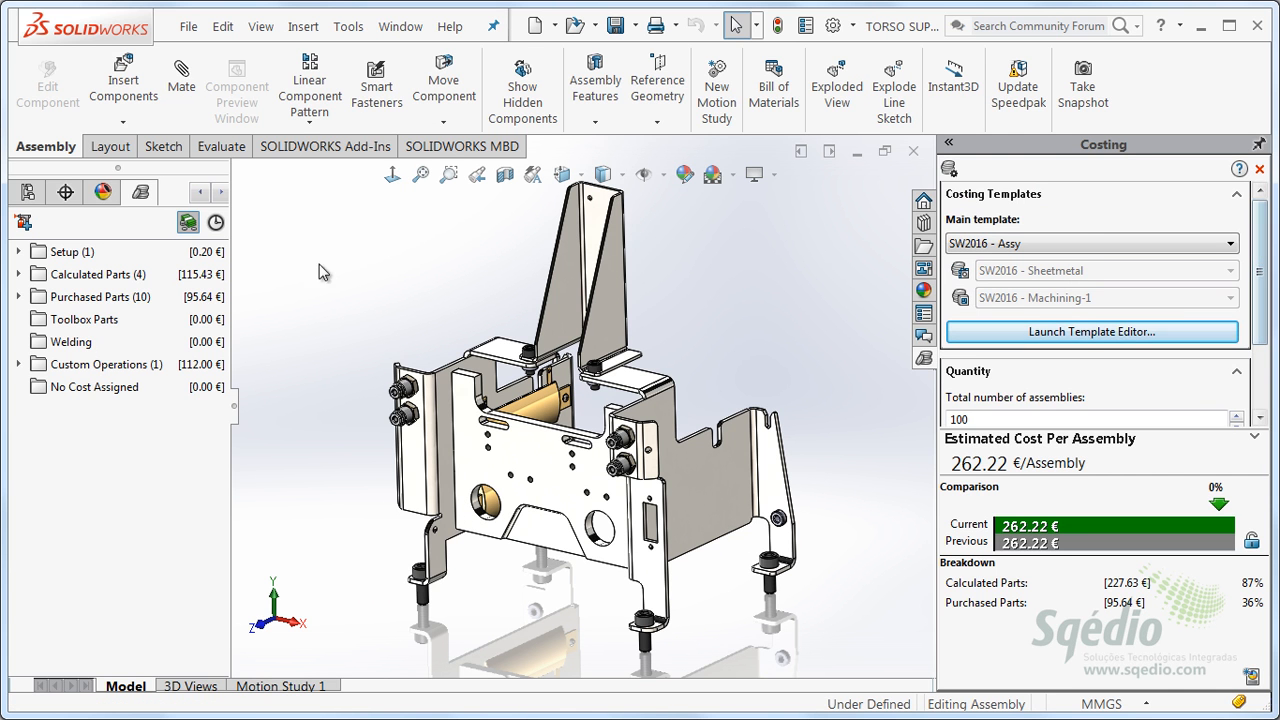
{"action": "left_click", "coordinate": [110, 276]}
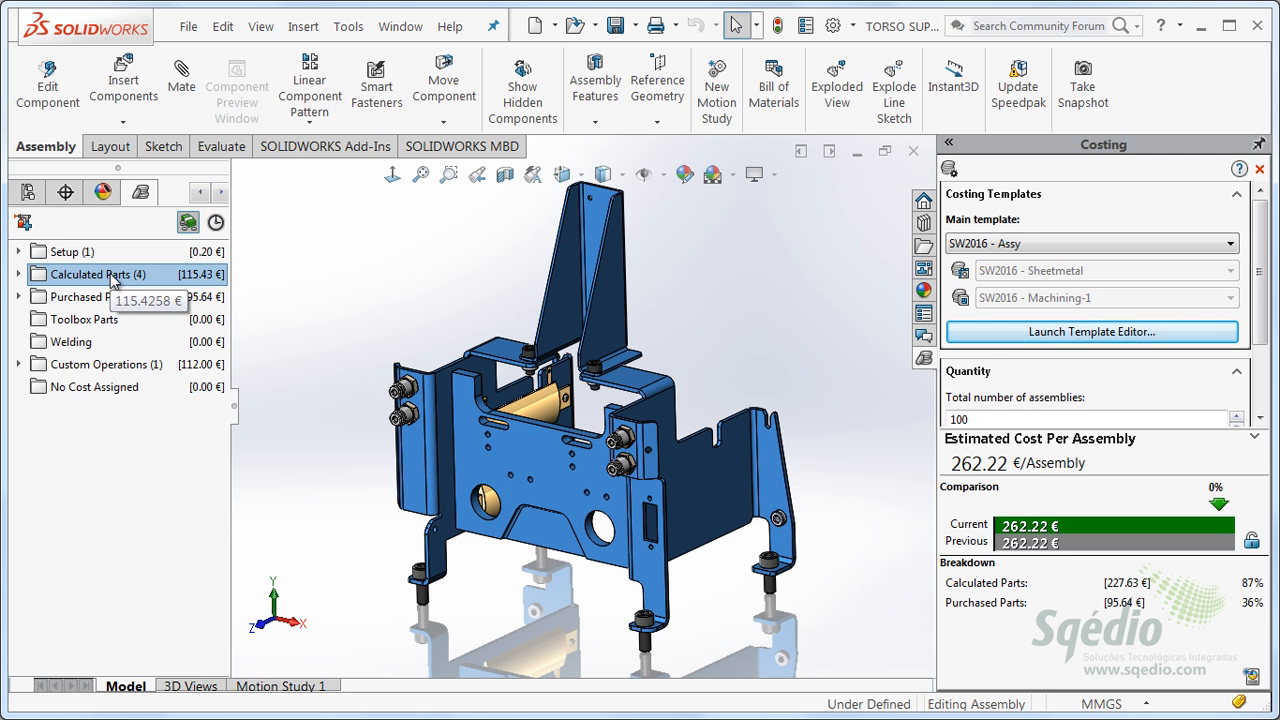
{"action": "left_click", "coordinate": [104, 300]}
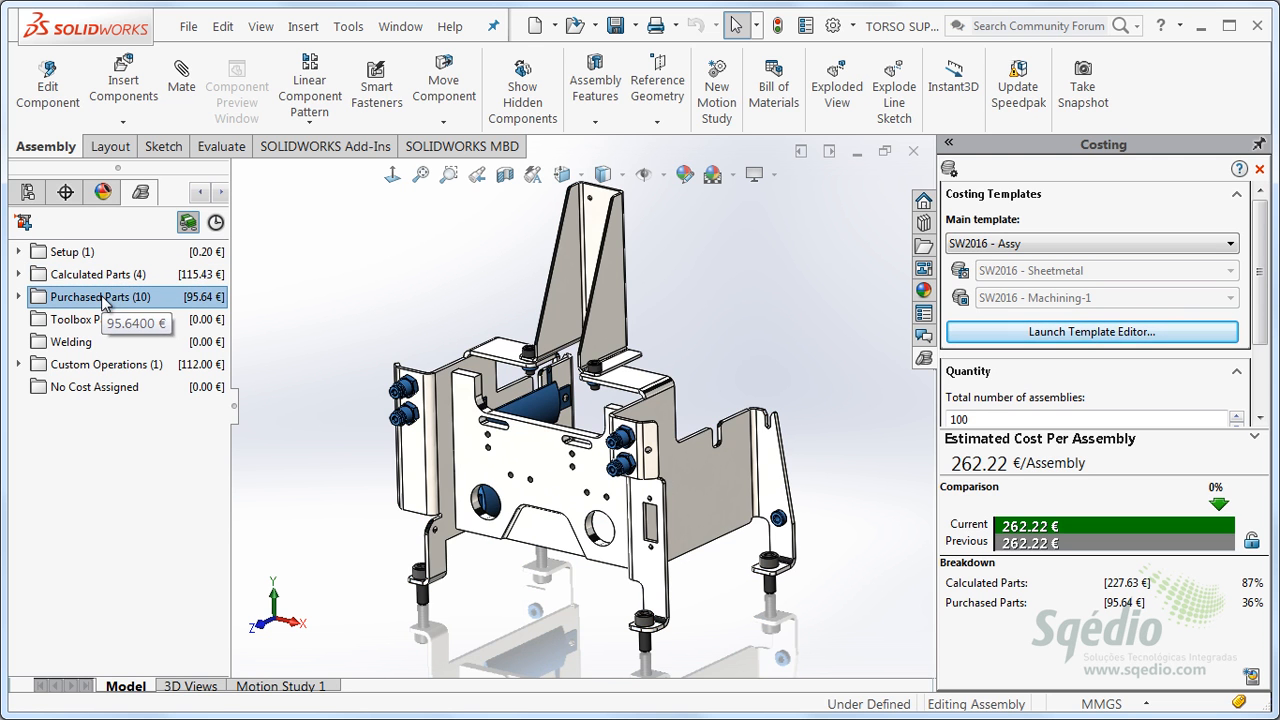
{"action": "left_click", "coordinate": [80, 314]}
{"action": "left_click", "coordinate": [81, 344]}
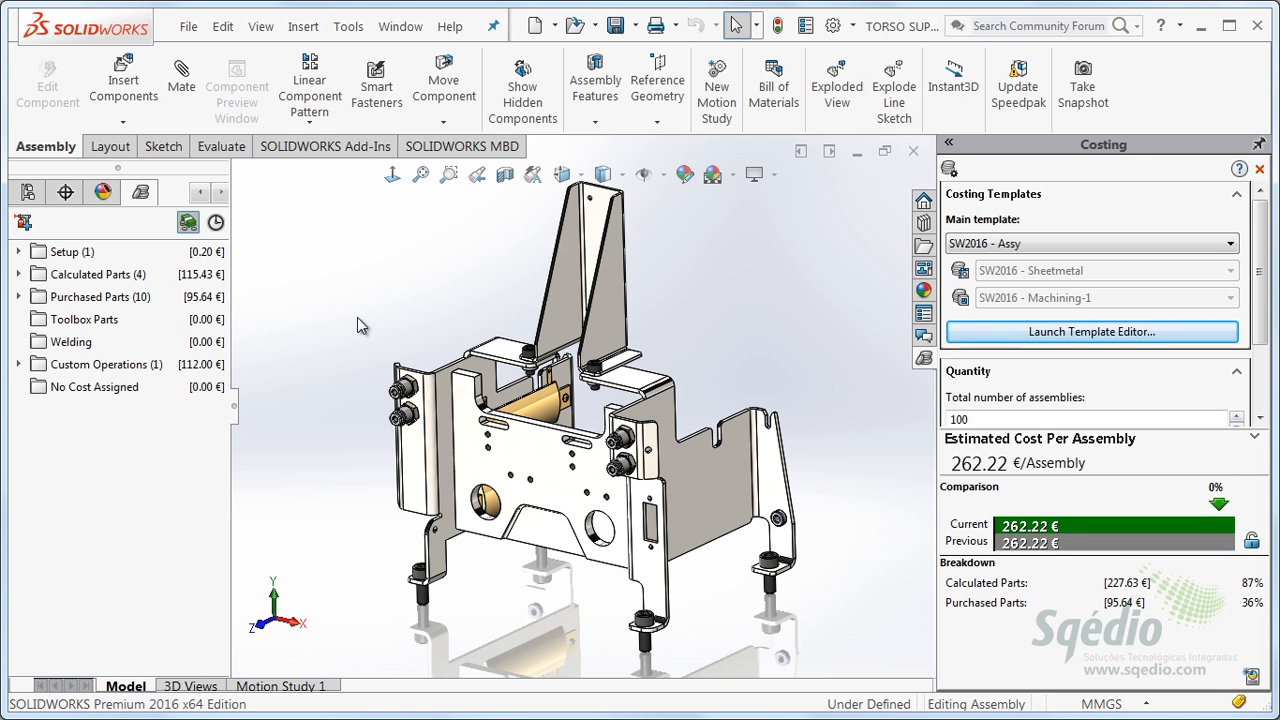
Examine how the Montagem custom operation's cost is calculated for the assembly, and collapse the custom operations list.
{"action": "left_click", "coordinate": [18, 364]}
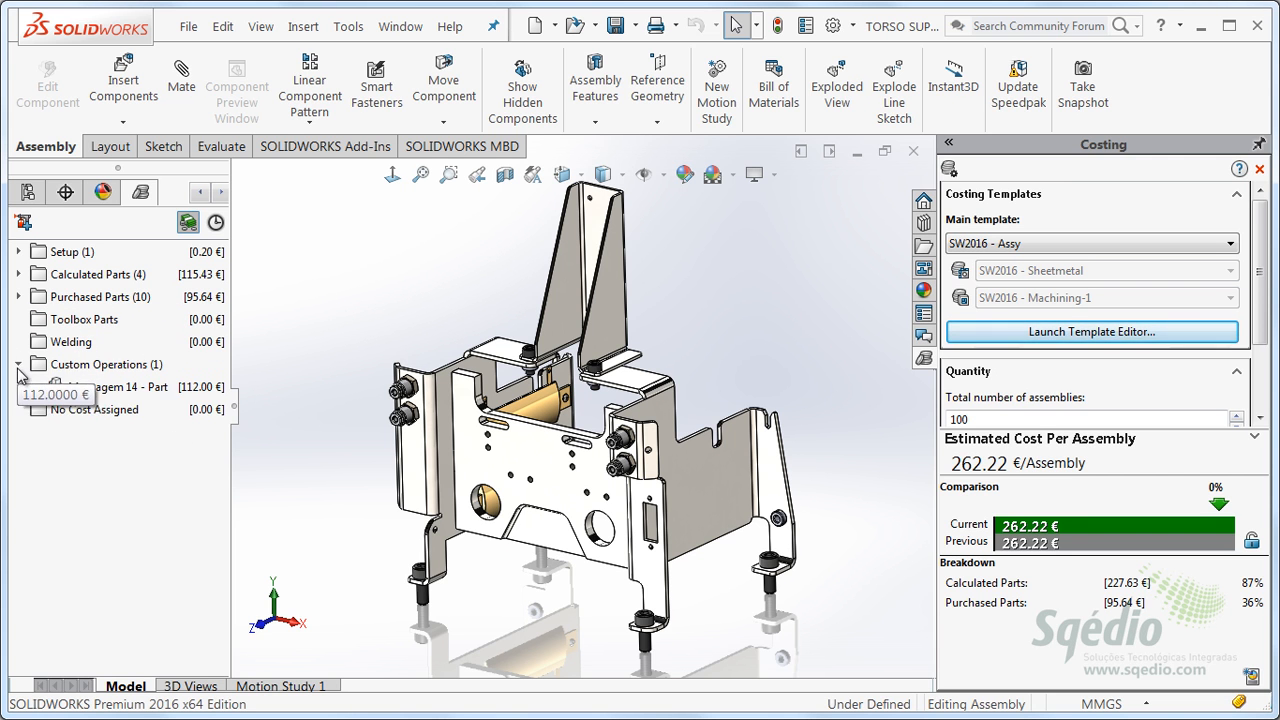
{"action": "mouse_move", "coordinate": [172, 386]}
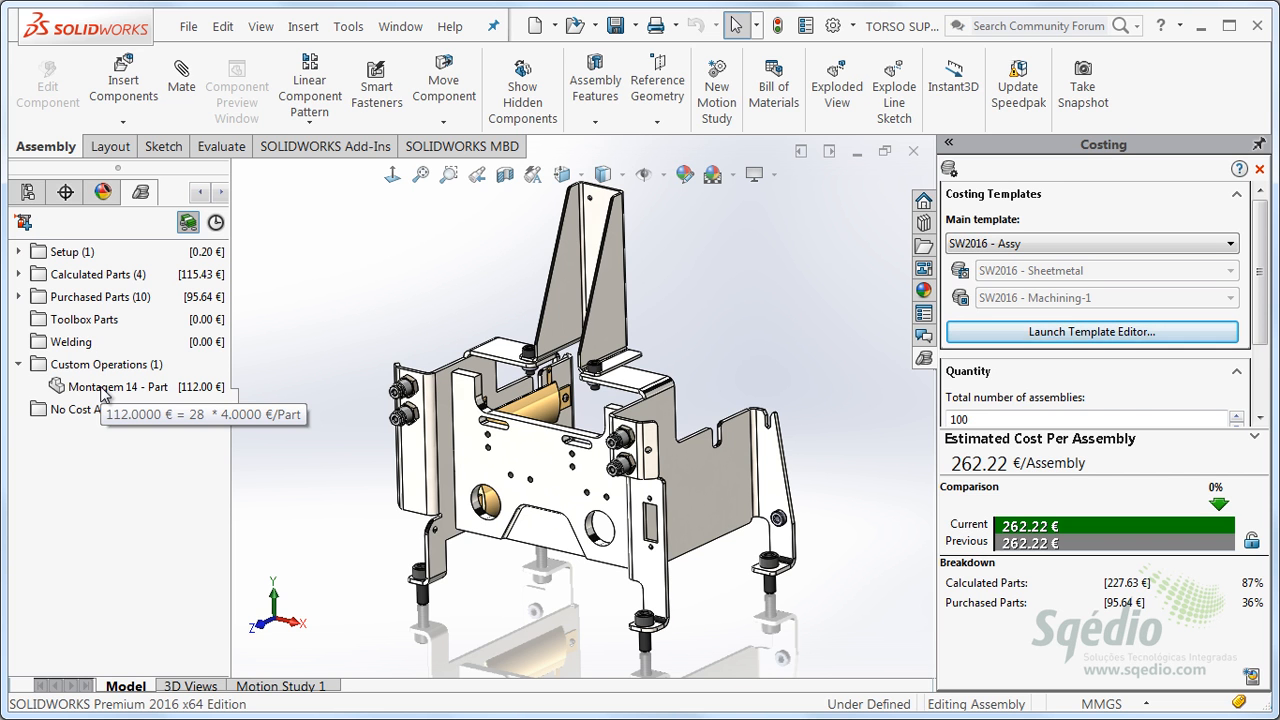
{"action": "left_click", "coordinate": [19, 366]}
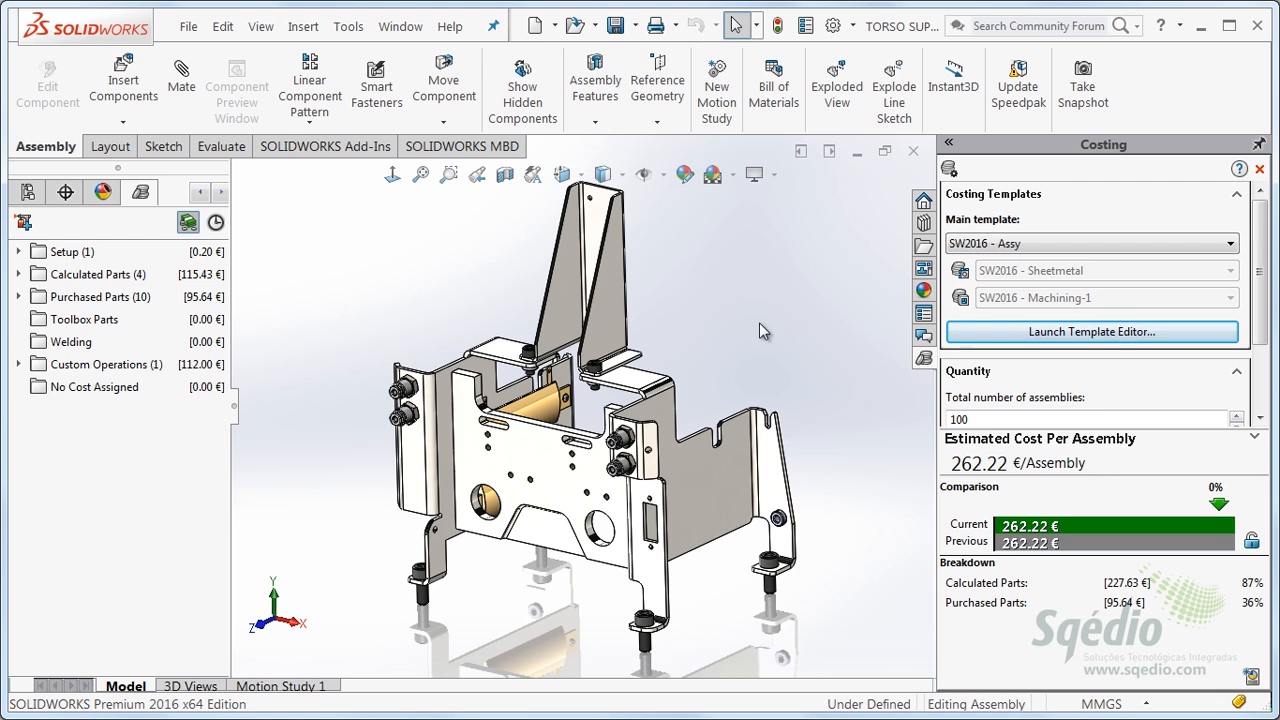
{"action": "middle_click_drag", "start_coordinate": [760, 322], "coordinate": [772, 352]}
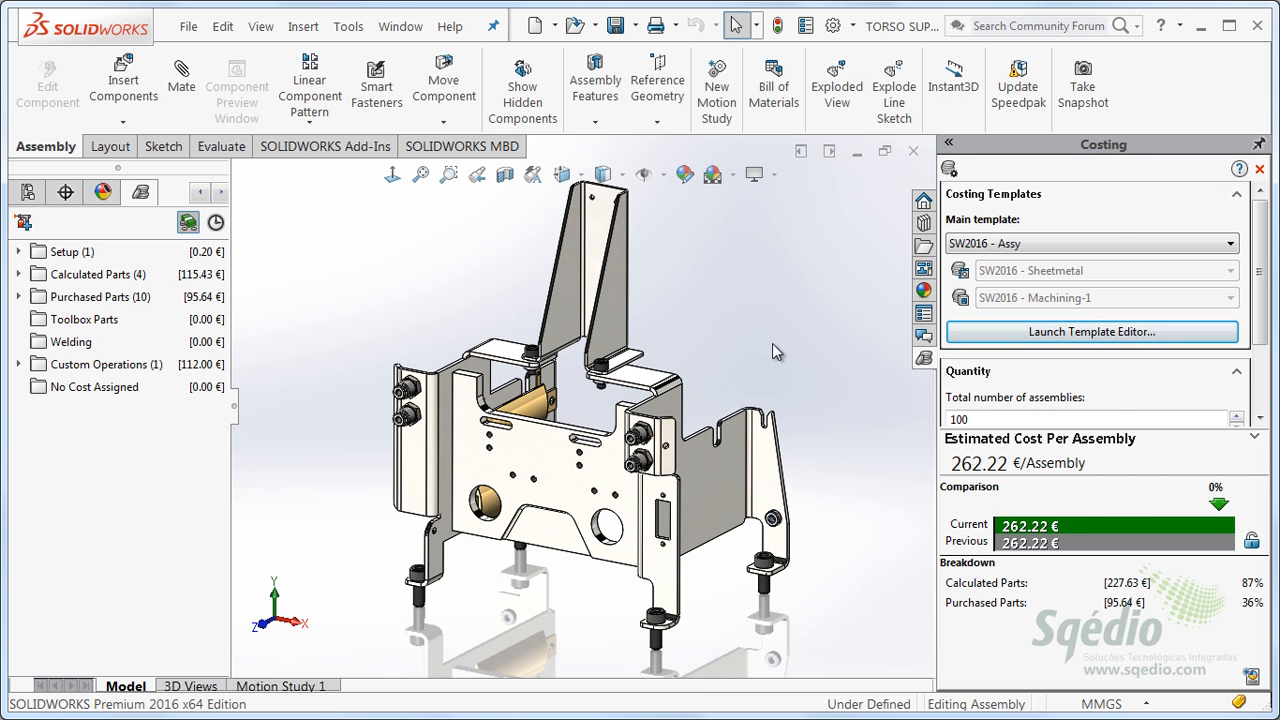
Open the SW2016 - Assy template for editing and review its custom operations, weld bead, fillet bead and purchased parts settings.
{"action": "left_click", "coordinate": [1110, 336]}
{"action": "left_click_drag", "start_coordinate": [738, 141], "coordinate": [744, 40]}
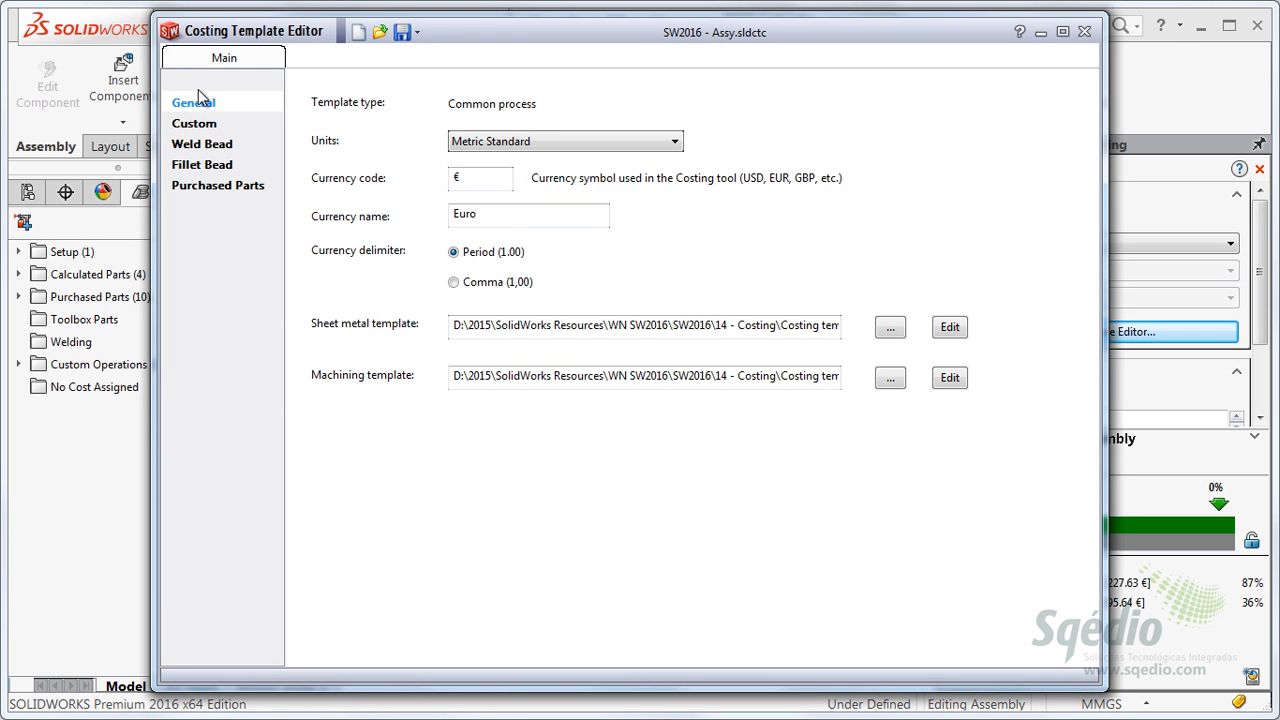
{"action": "left_click", "coordinate": [206, 122]}
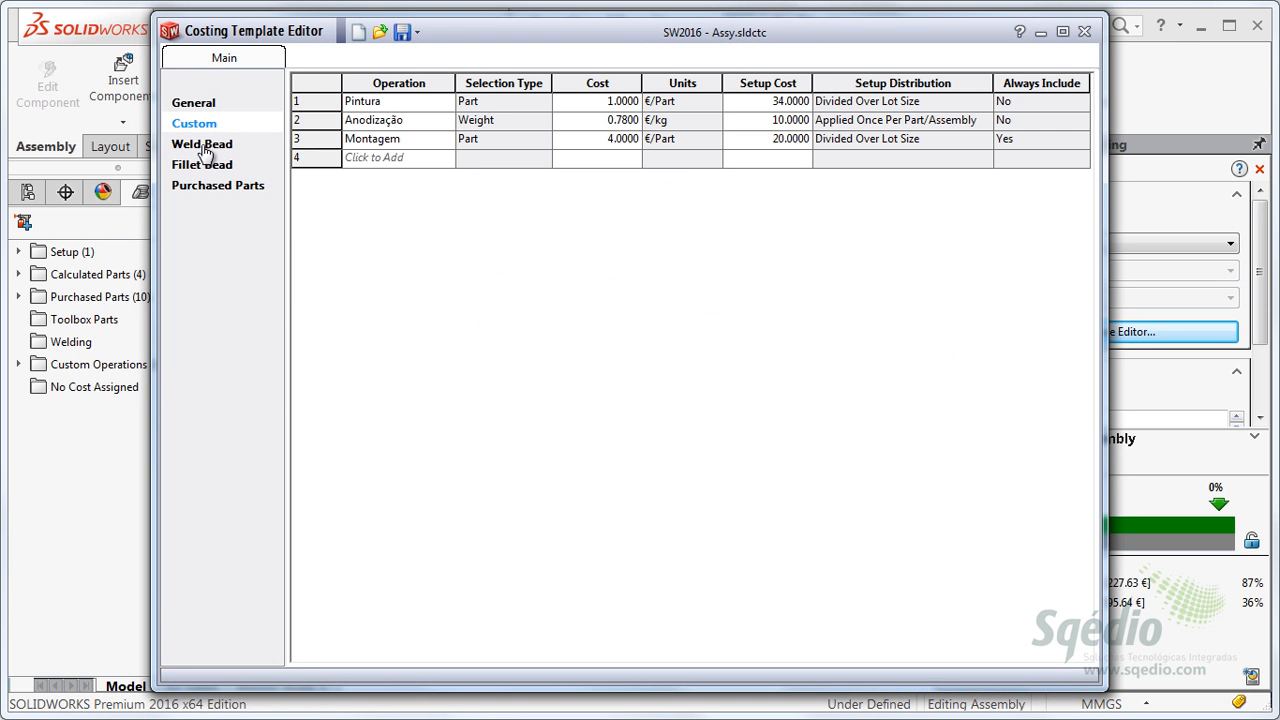
{"action": "left_click", "coordinate": [210, 150]}
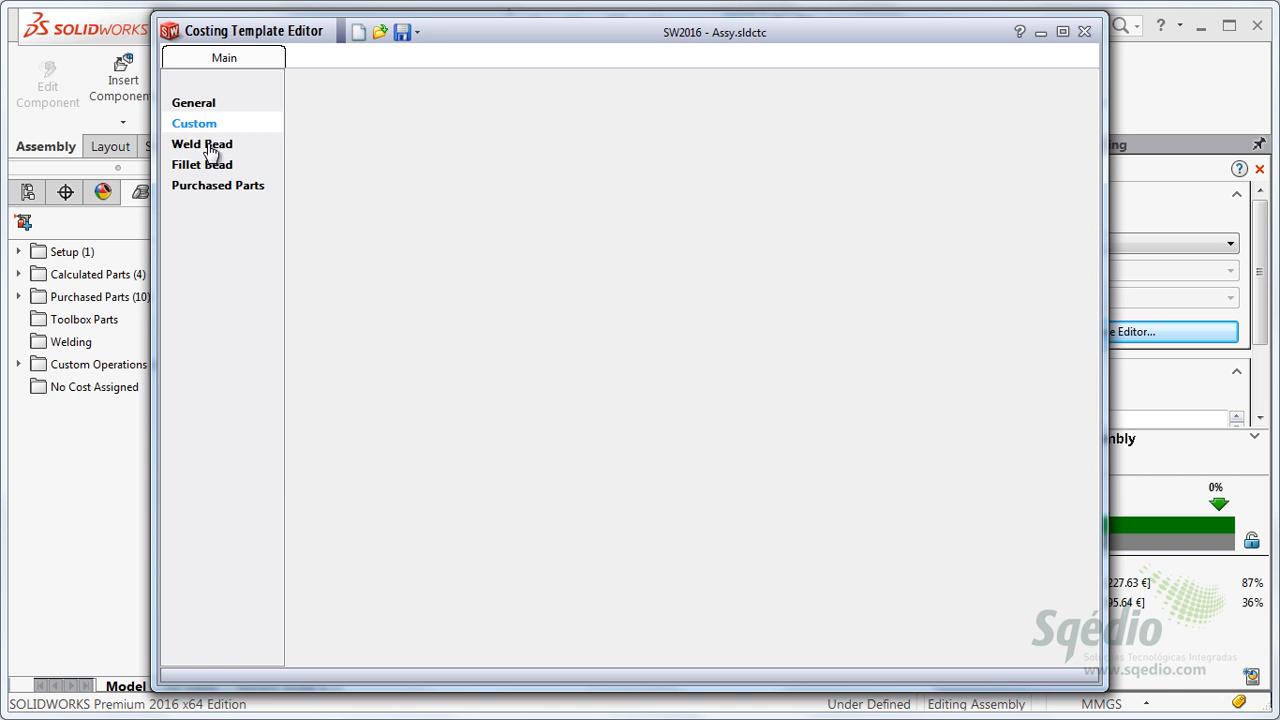
{"action": "left_click", "coordinate": [214, 168]}
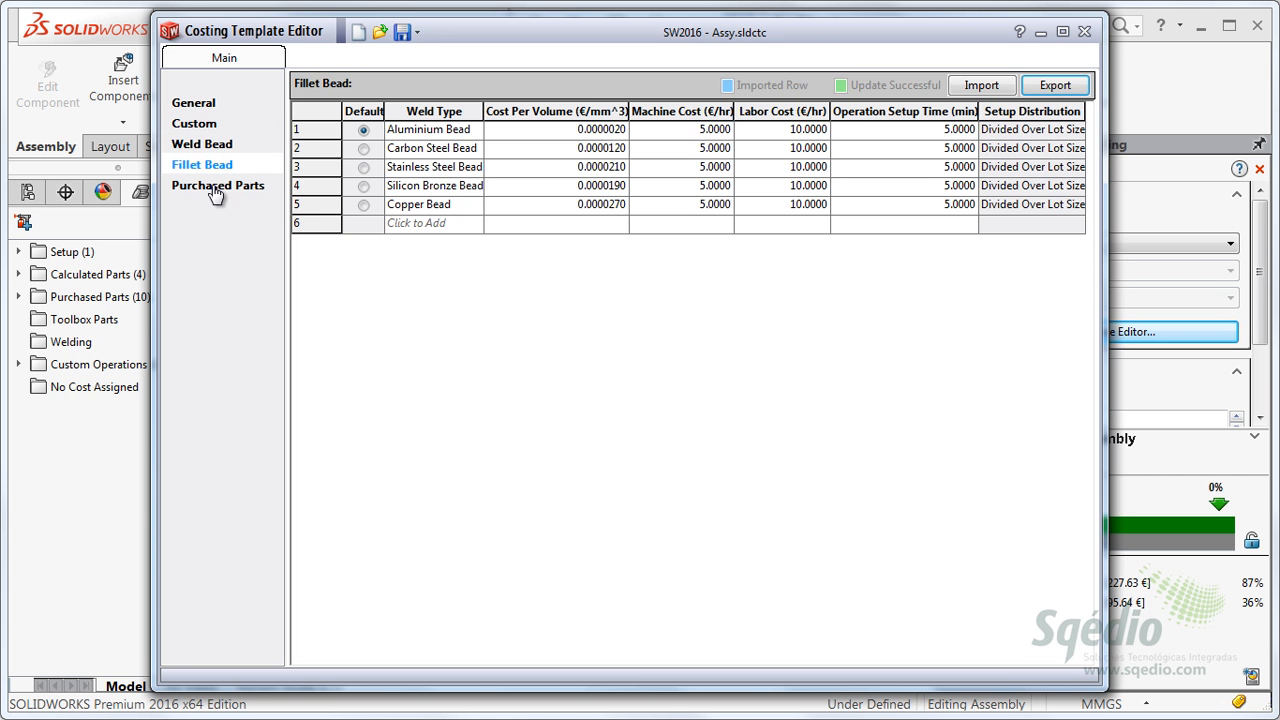
{"action": "left_click", "coordinate": [196, 126]}
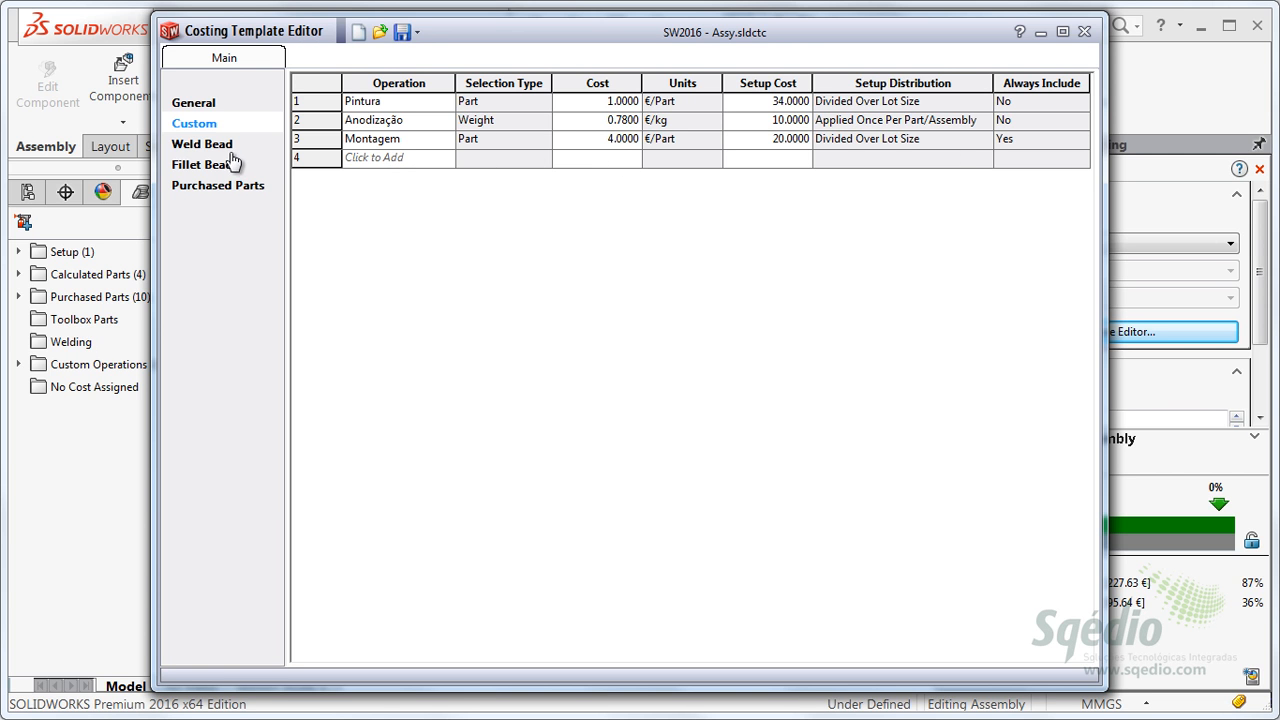
{"action": "left_click", "coordinate": [232, 186]}
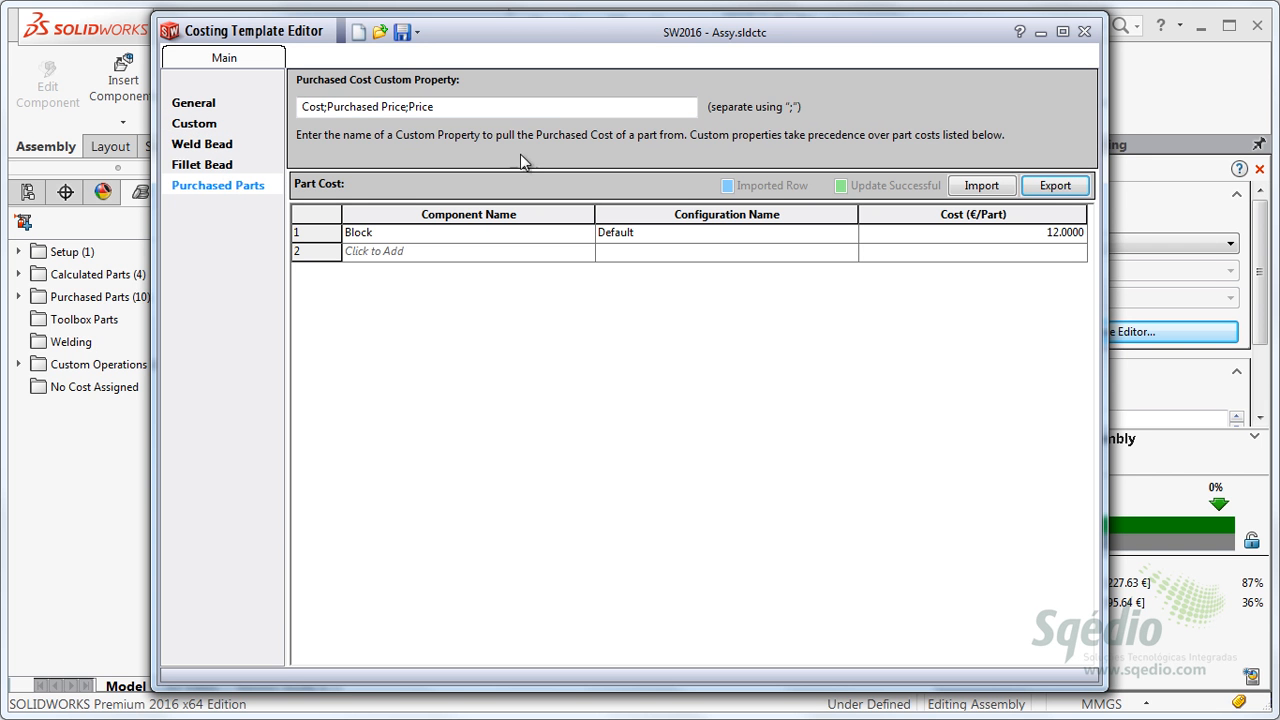
{"action": "left_click_drag", "start_coordinate": [676, 54], "coordinate": [698, 52]}
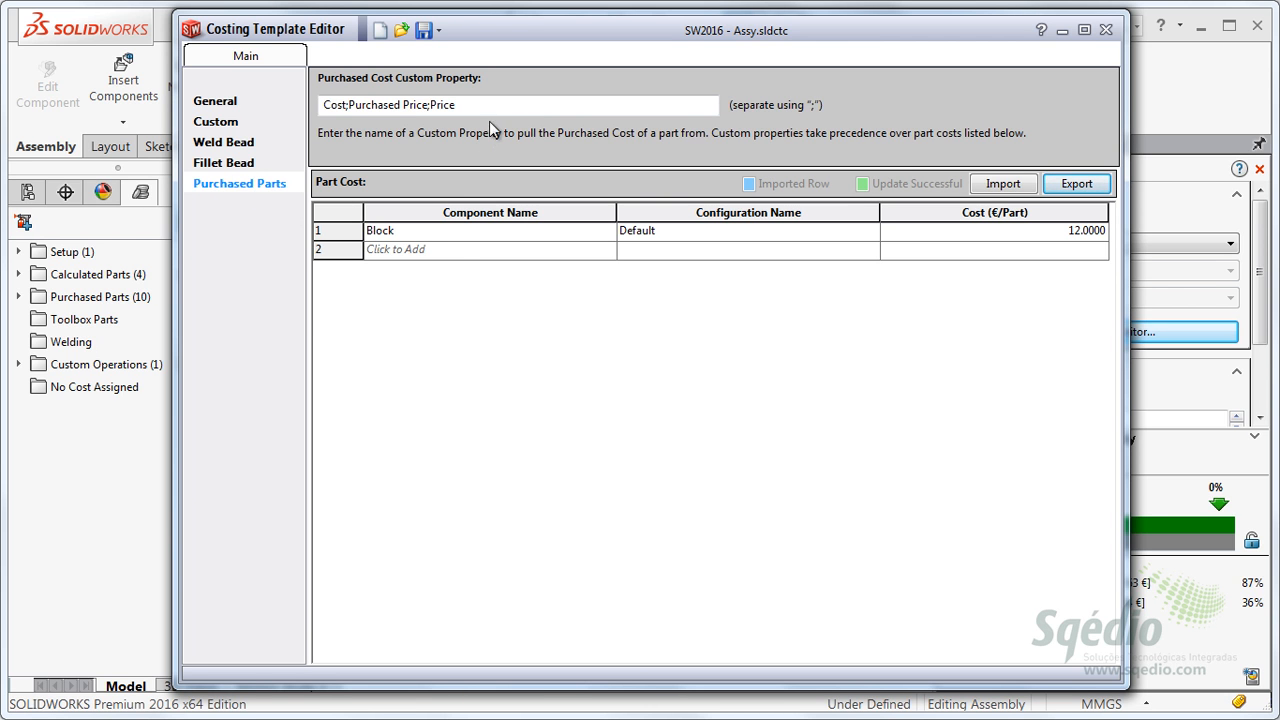
Check the custom property names that supply purchased part costs, and close the template editor without saving changes.
{"action": "left_click_drag", "start_coordinate": [480, 106], "coordinate": [322, 104]}
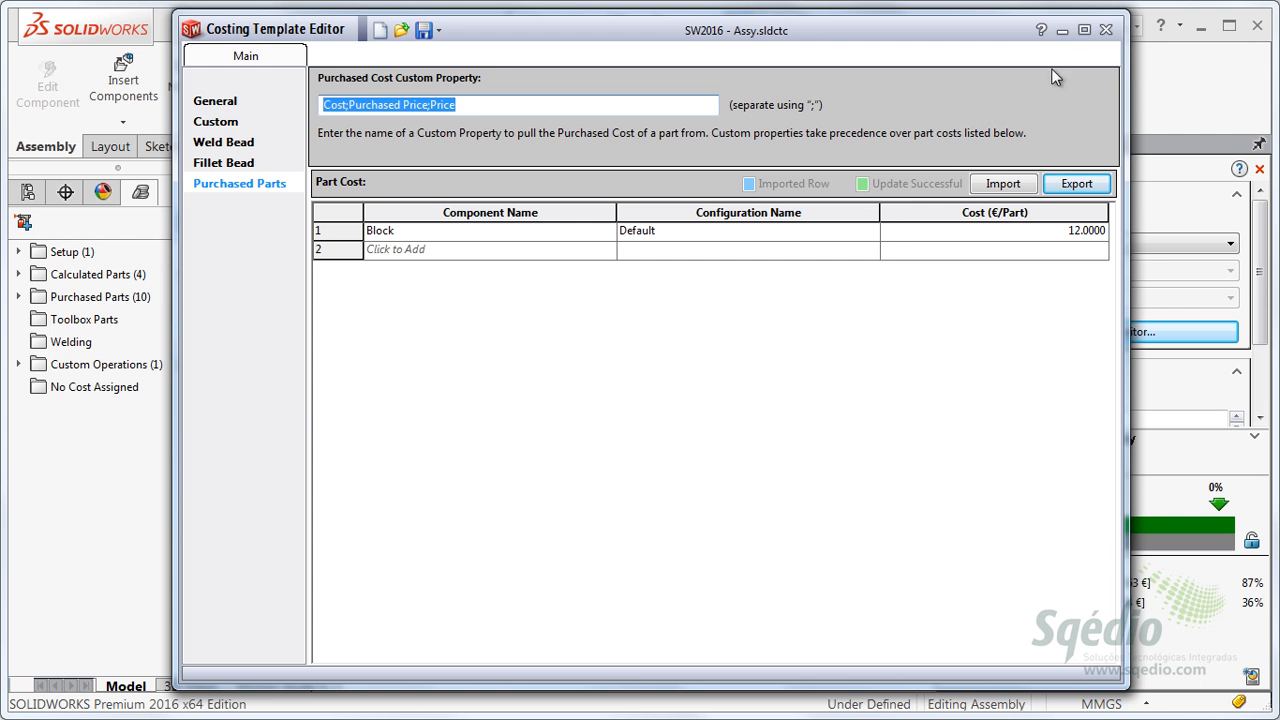
{"action": "left_click", "coordinate": [1106, 30]}
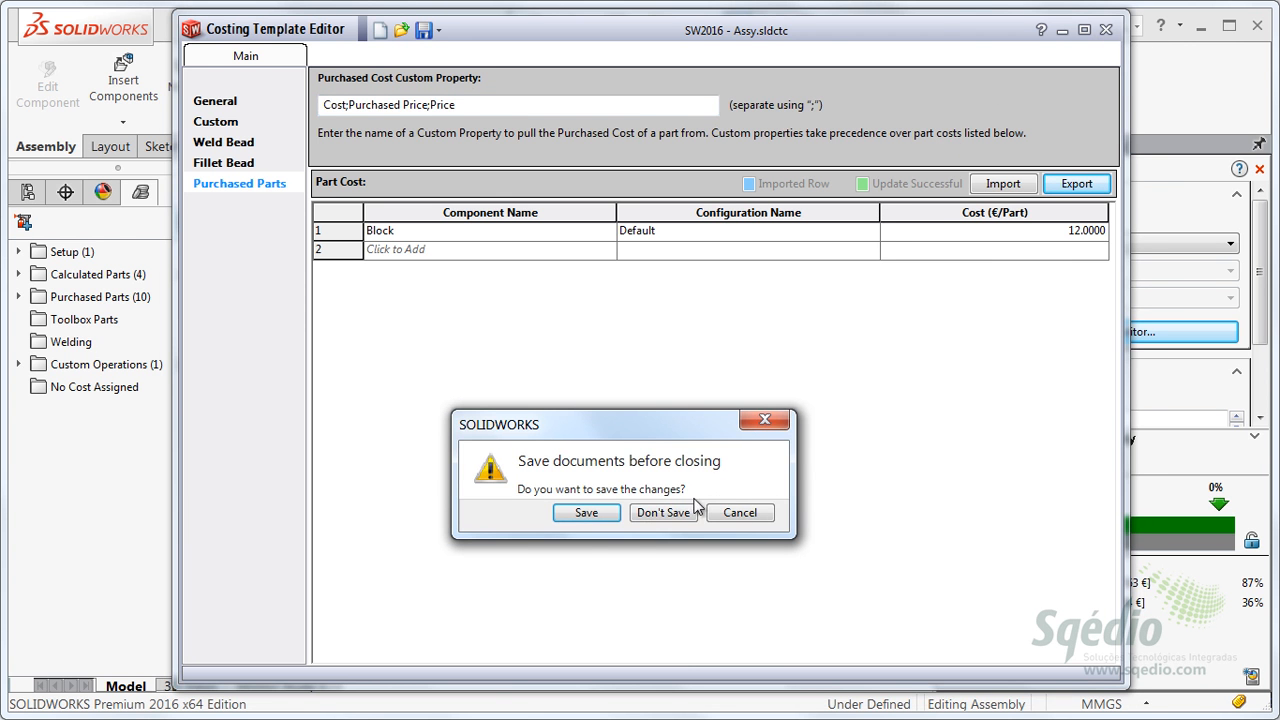
{"action": "left_click", "coordinate": [663, 512]}
{"action": "middle_click_drag", "start_coordinate": [803, 384], "coordinate": [799, 387]}
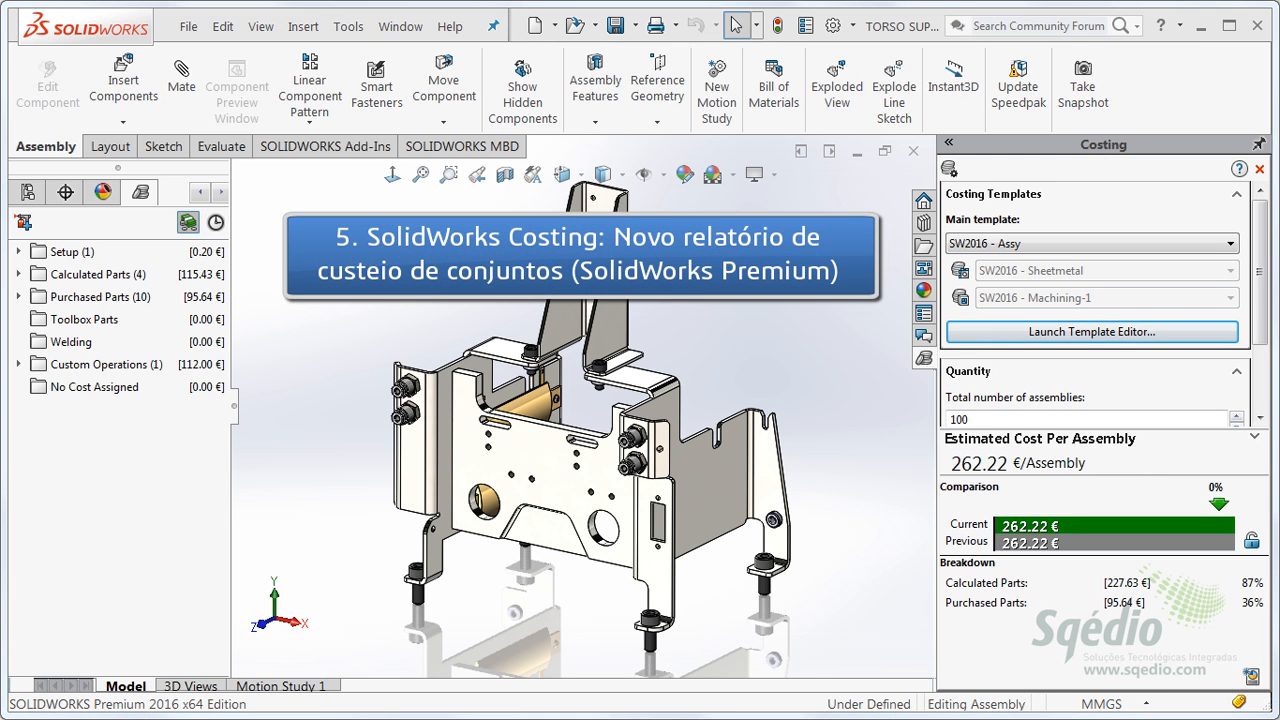
Switch to the 14 - Costing folder, open TORSO SUPPORT FRAME_Report 1.docx in Word and set its zoom to 100%.
{"action": "key", "text": "alt+Tab"}
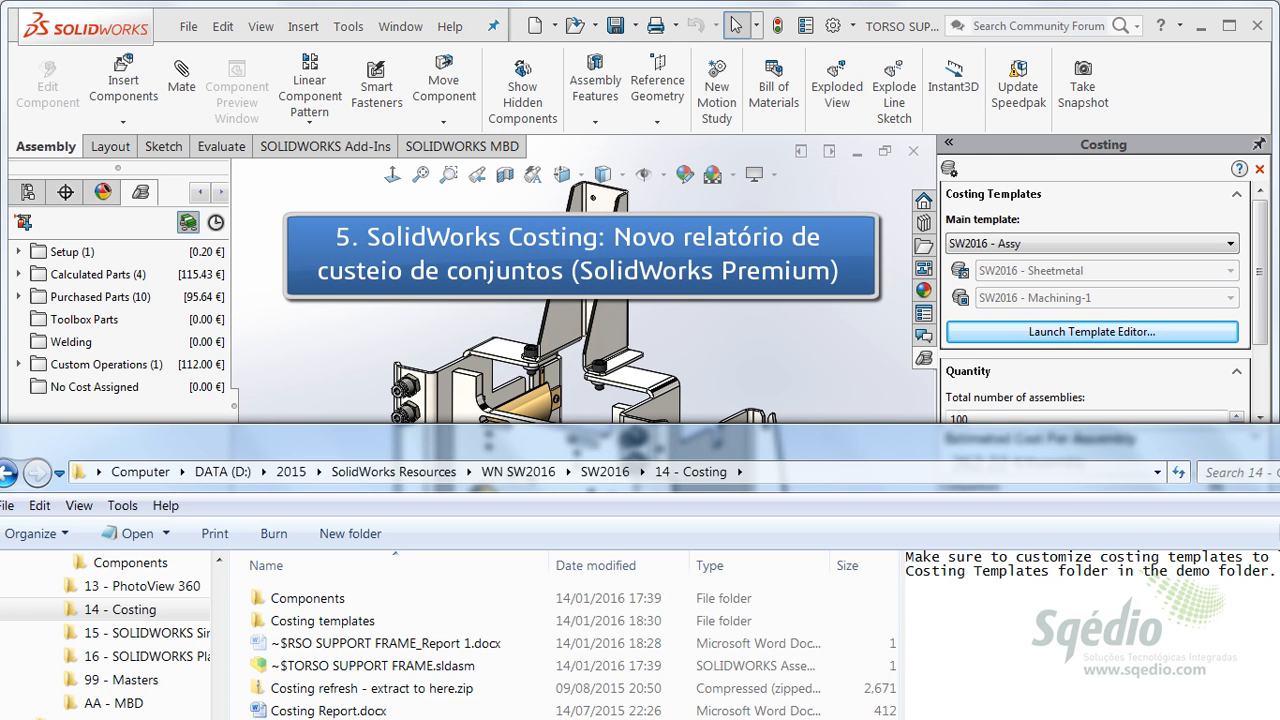
{"action": "double_click", "coordinate": [380, 718]}
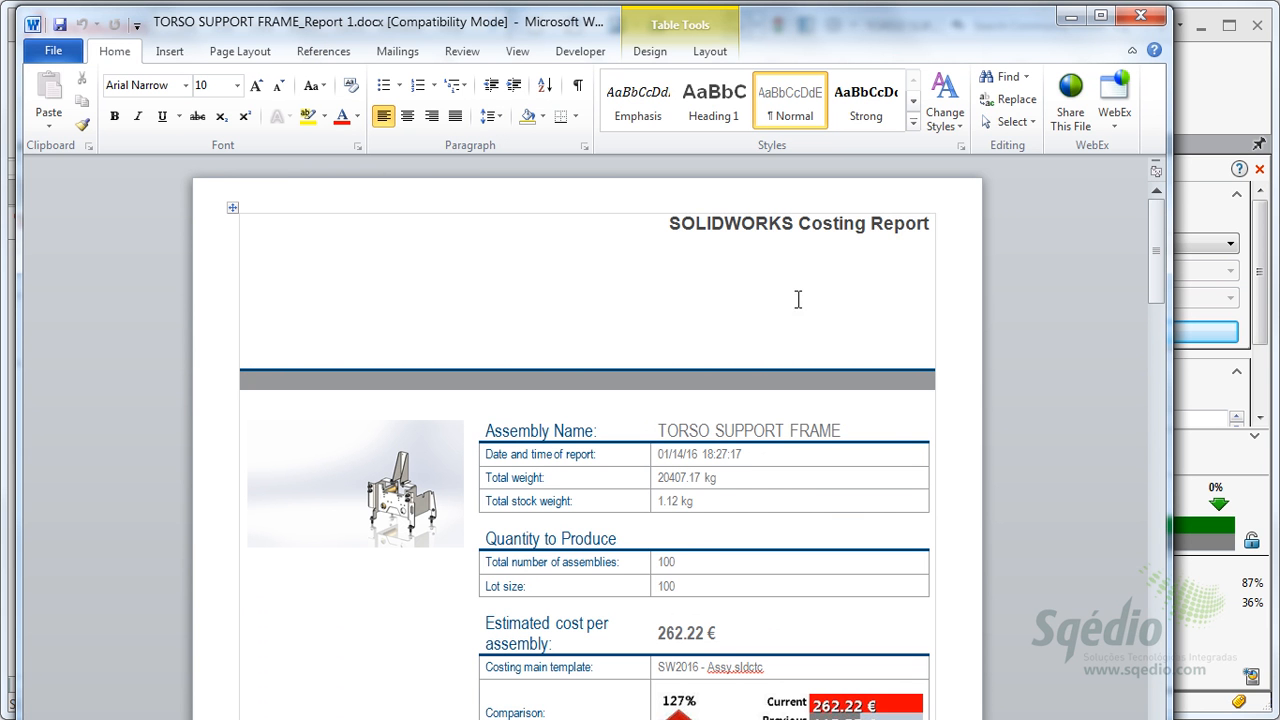
{"action": "left_click_drag", "start_coordinate": [850, 27], "coordinate": [911, 14]}
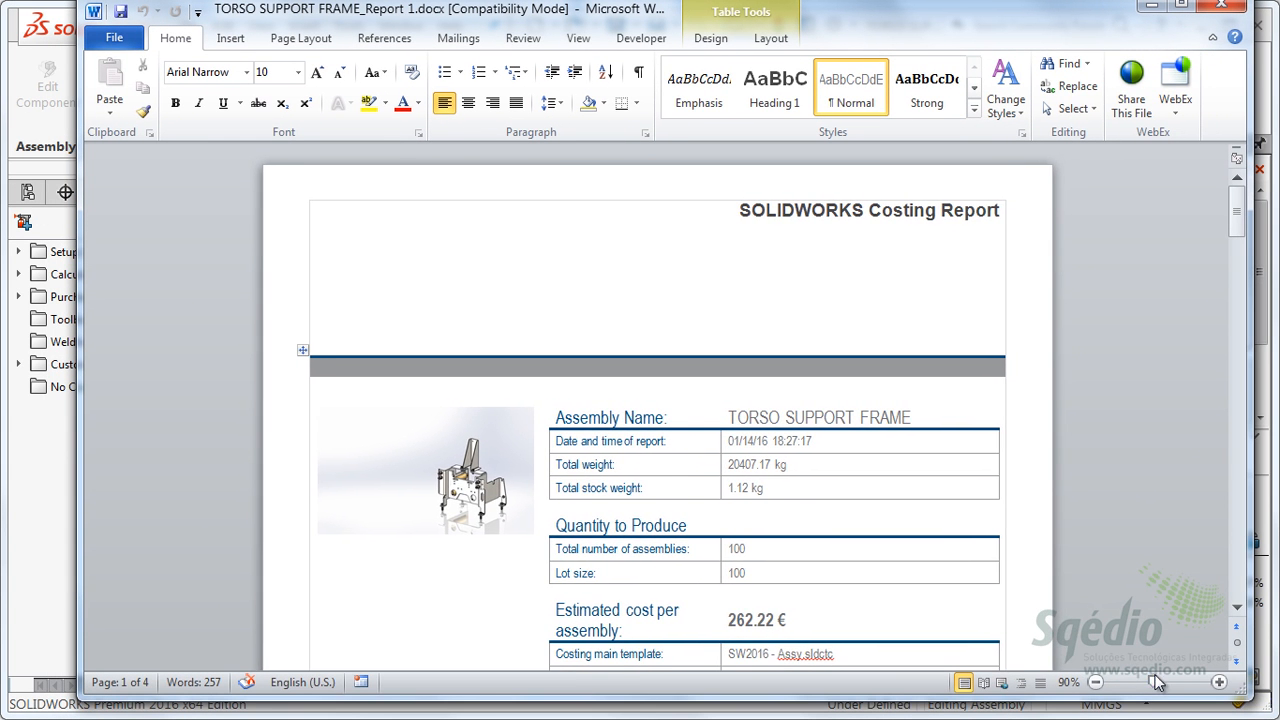
{"action": "left_click", "coordinate": [1160, 682]}
Review the costing report's component cost impact table and the pages after it, and close the report to return to the assembly.
{"action": "left_click_drag", "start_coordinate": [1236, 212], "coordinate": [1228, 314]}
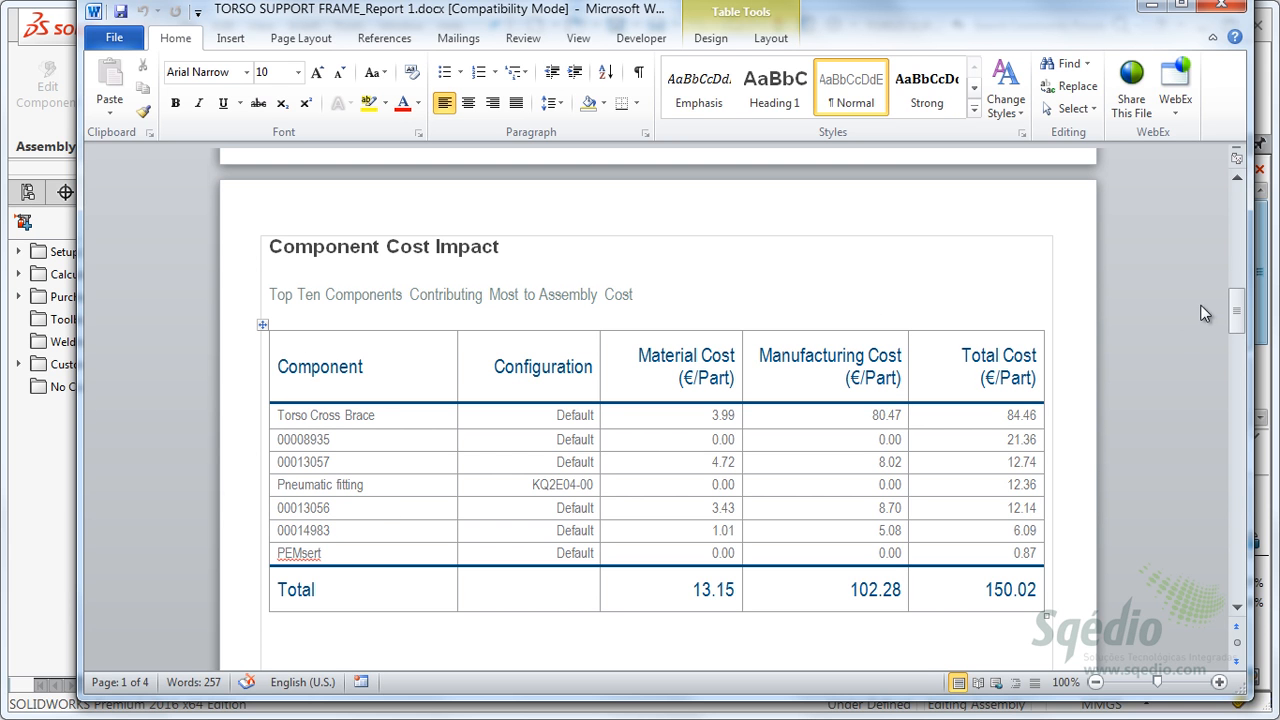
{"action": "left_click_drag", "start_coordinate": [1238, 314], "coordinate": [1240, 419]}
{"action": "left_click", "coordinate": [1222, 7]}
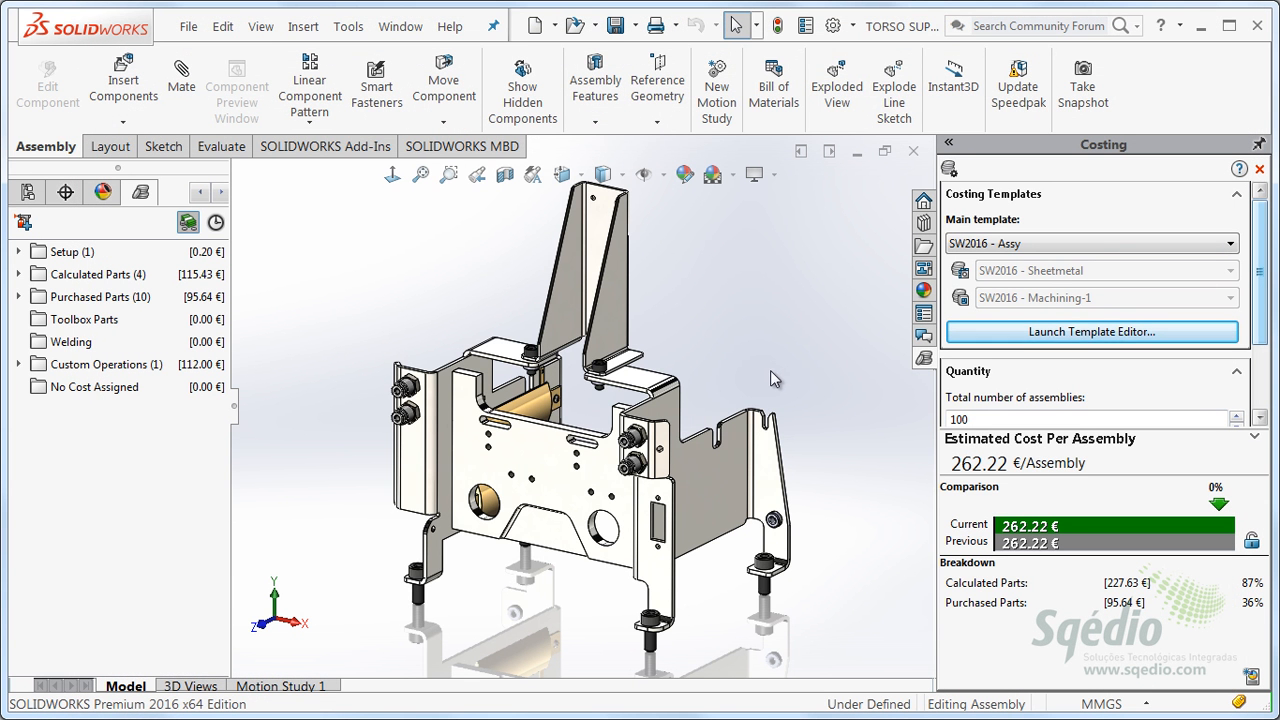
{"action": "middle_click_drag", "start_coordinate": [764, 369], "coordinate": [768, 368]}
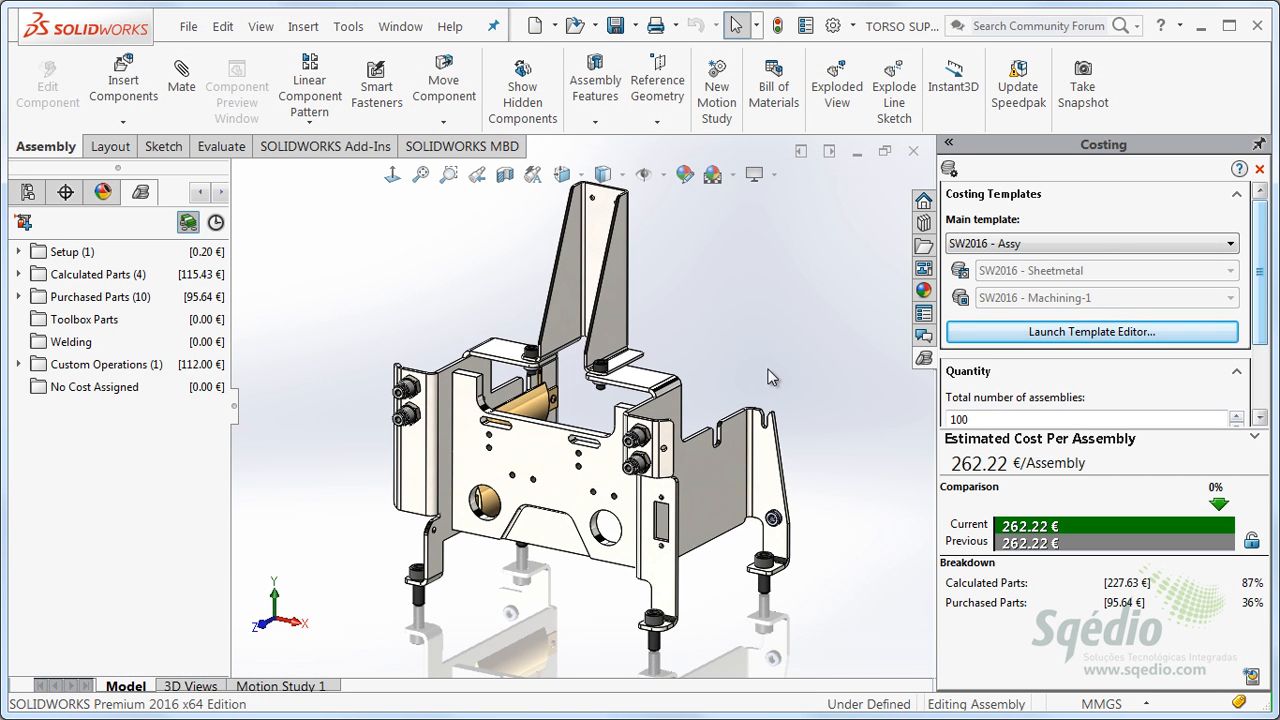